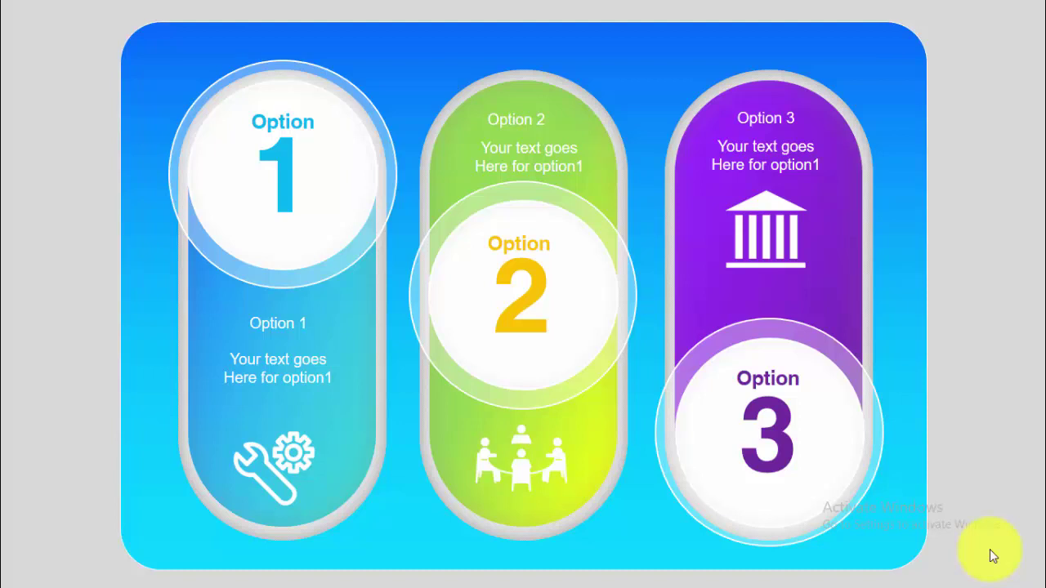
On the blank second slide, draw a tall rounded rectangle about 4.95" high and 2.15" wide, and fully round its ends
key(Escape)
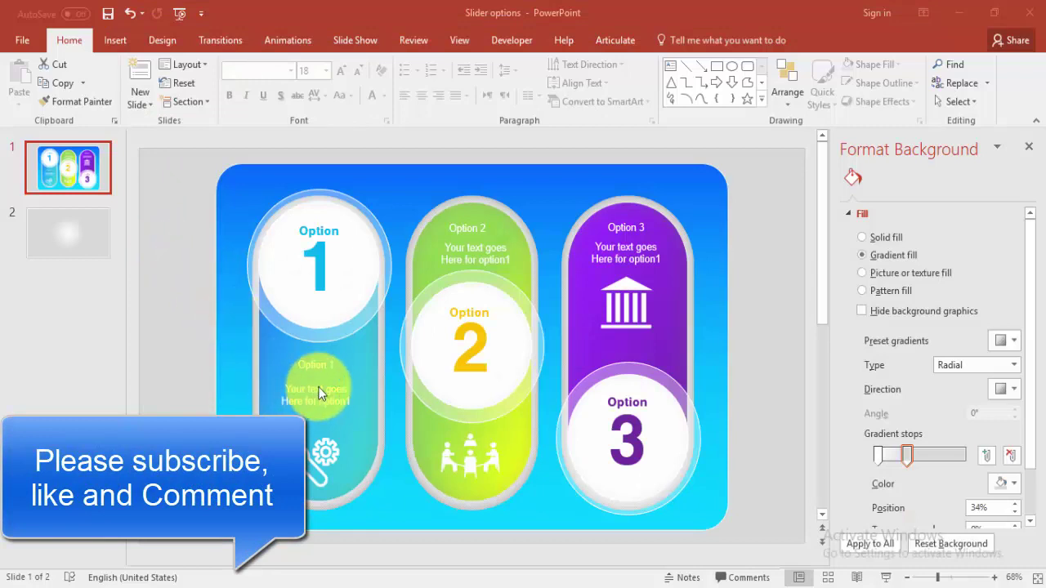
click(83, 237)
click(113, 40)
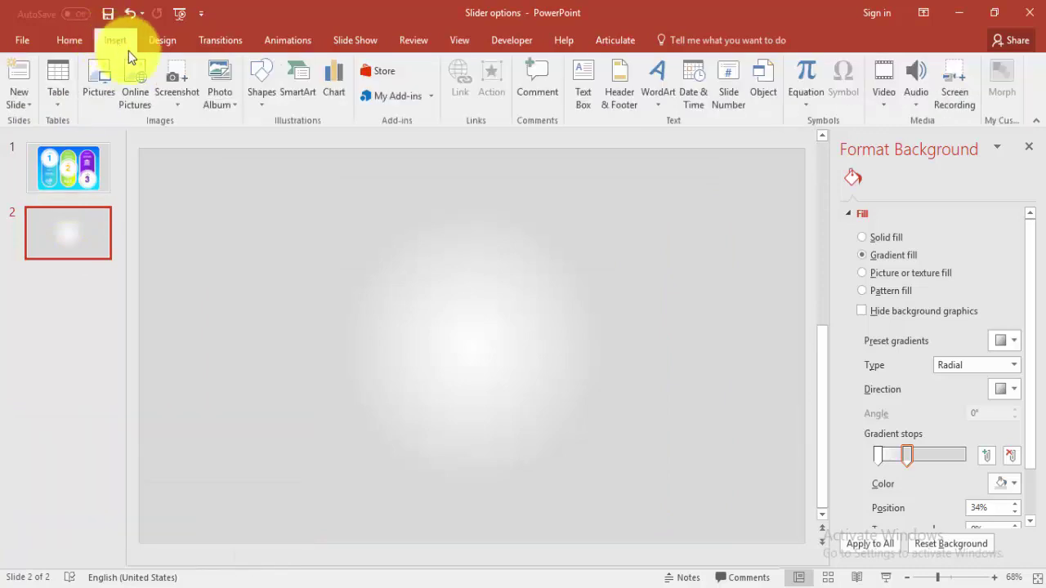
click(266, 106)
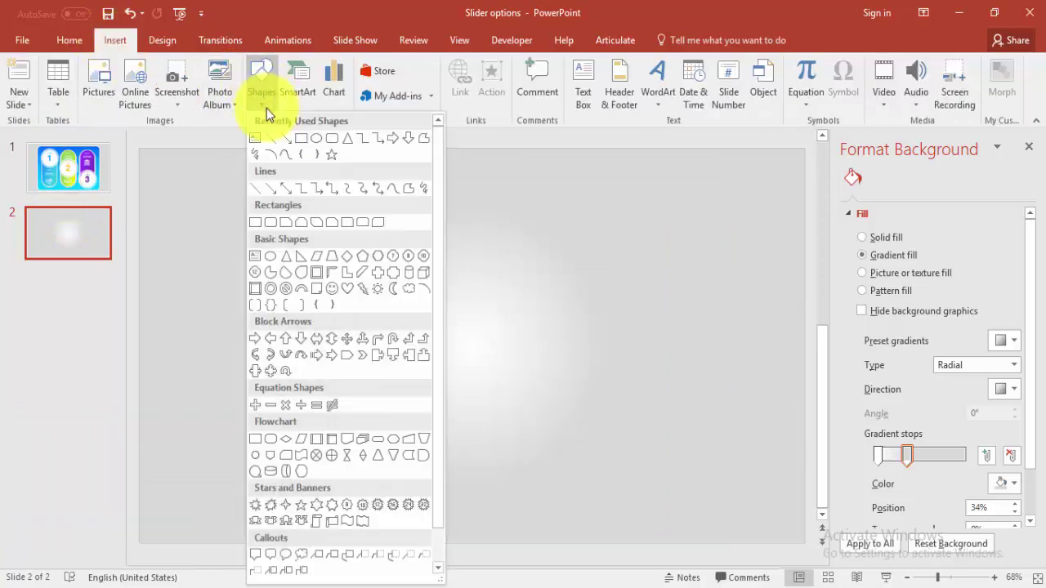
click(335, 147)
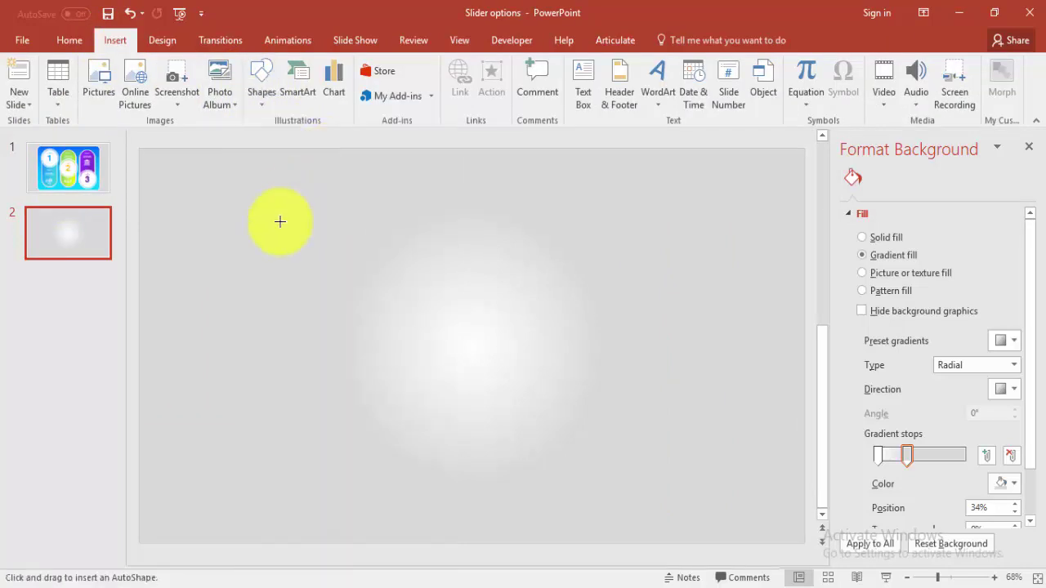
drag(280, 238, 386, 497)
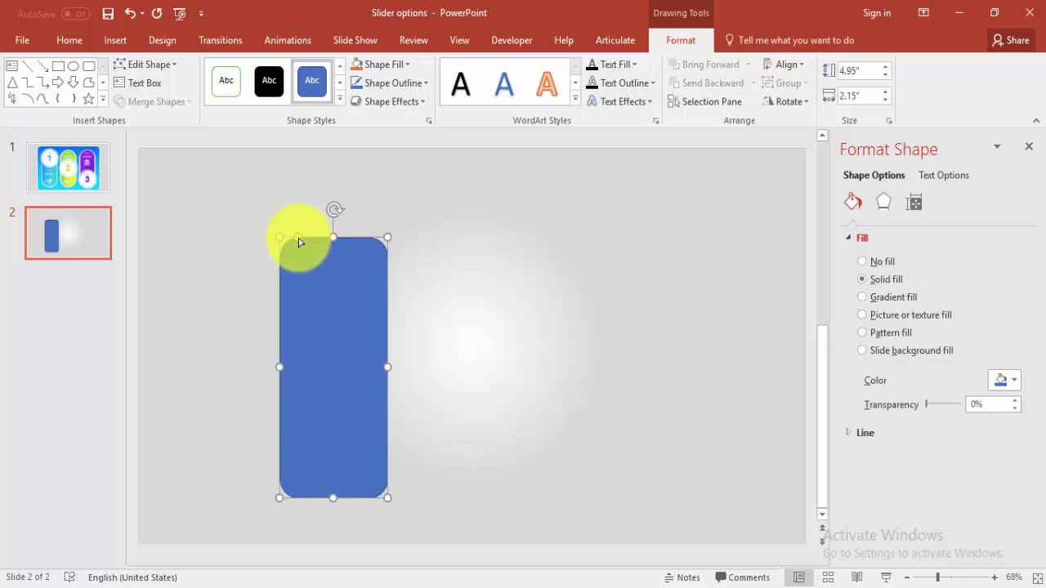
drag(299, 241, 412, 247)
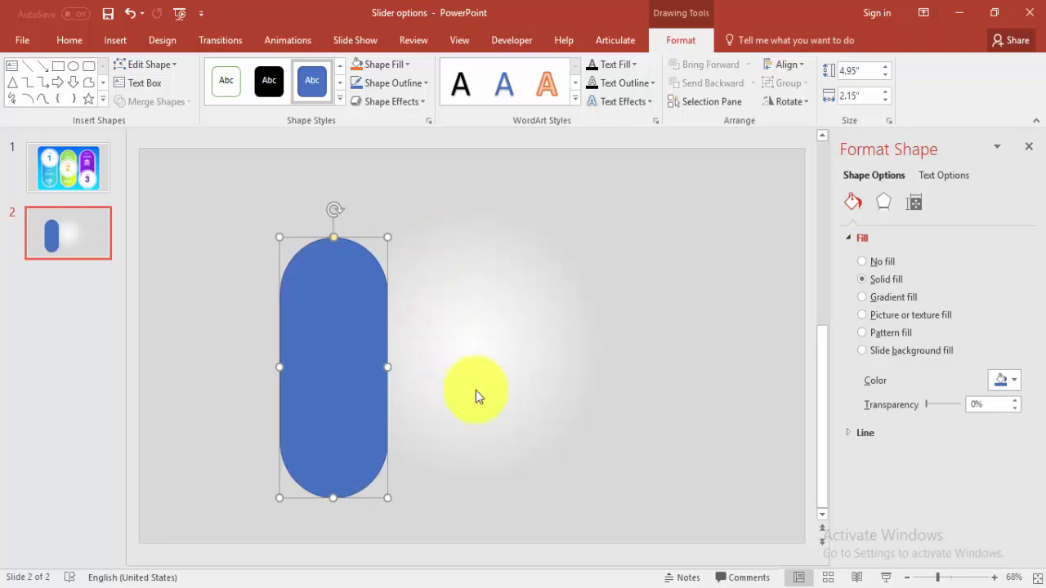
Set the pill shape's height to 5.7" and its width to 2.4"
click(868, 78)
text(5.7)
click(868, 94)
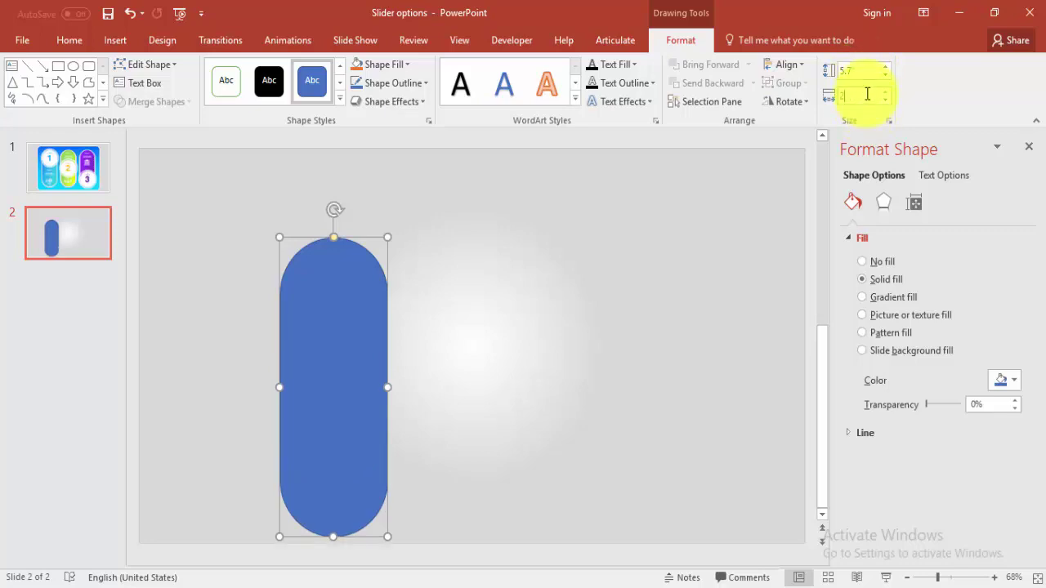
text(2.4)
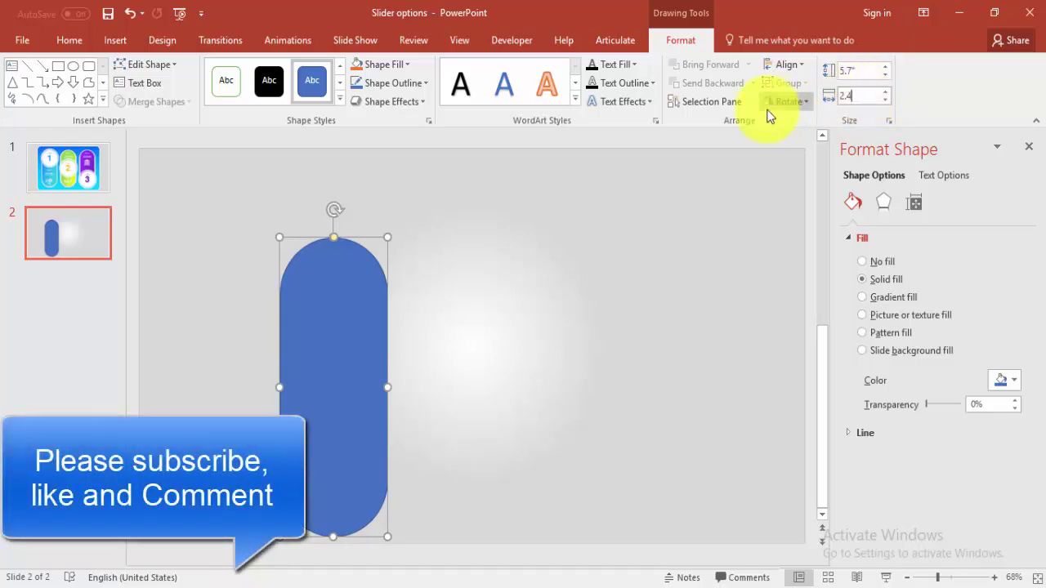
click(569, 245)
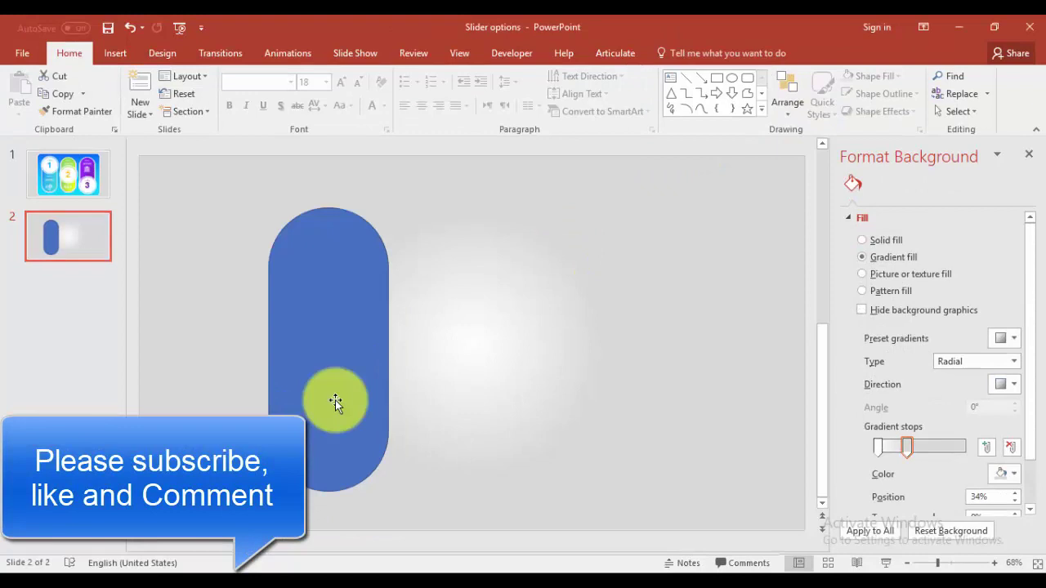
Remove the outline from the pill shape
click(335, 405)
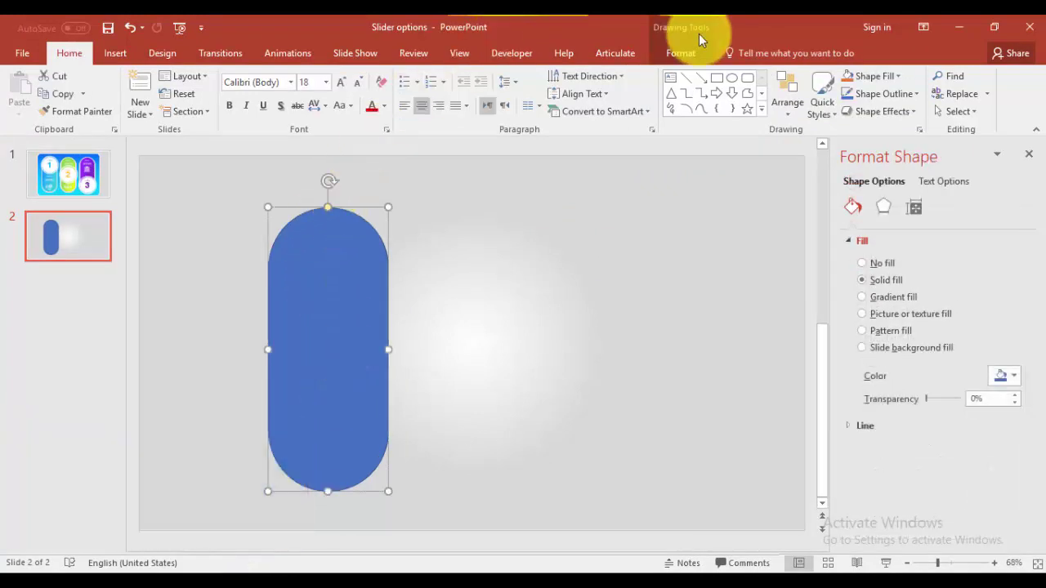
click(678, 53)
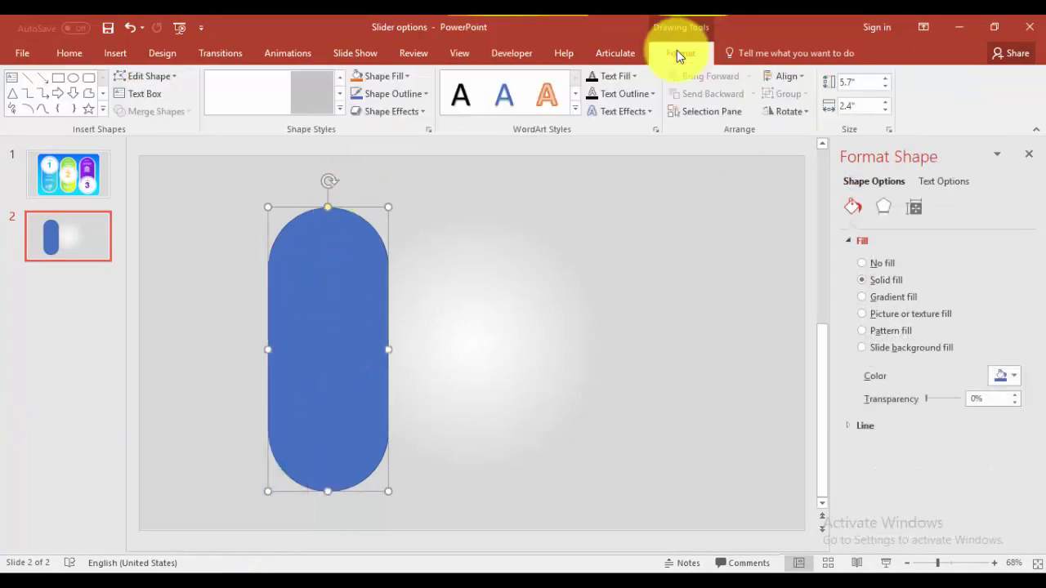
click(405, 96)
click(446, 260)
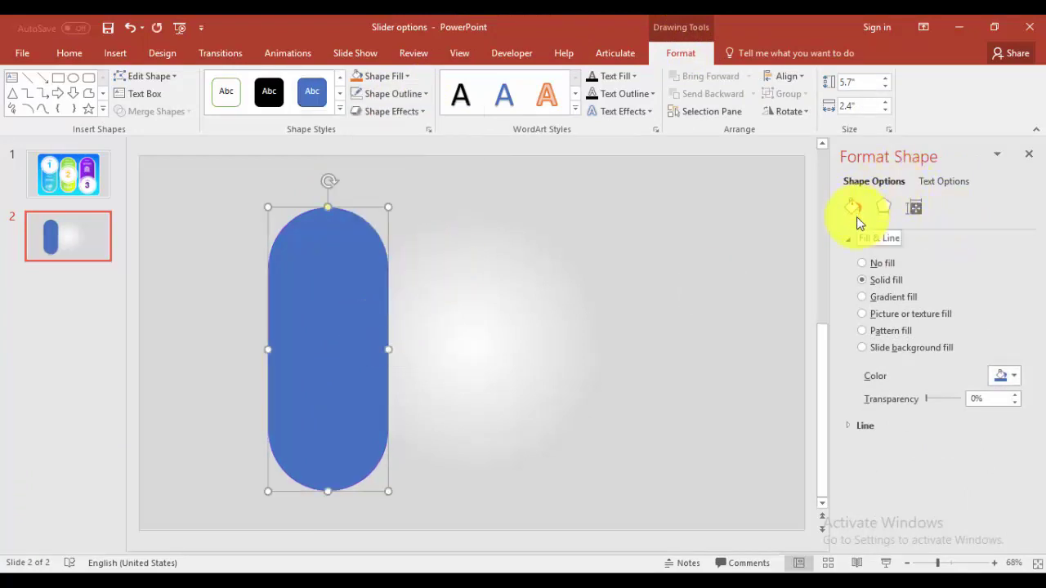
Give the pill a gradient fill and move the 34% gradient stop to the 100% end
click(883, 298)
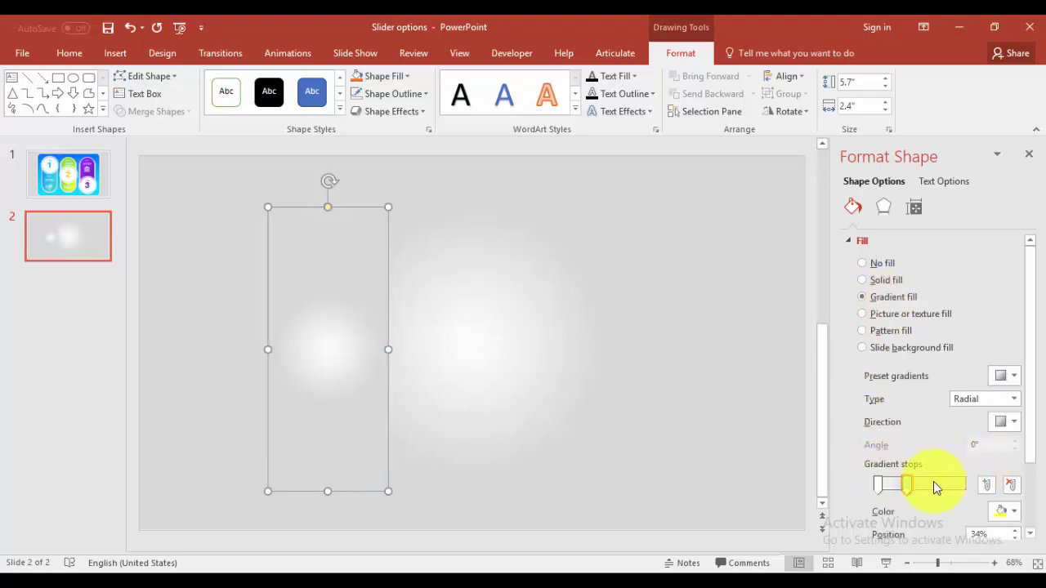
click(1008, 485)
drag(905, 486, 968, 485)
Colour the pill's first gradient stop, at 0%, with the standard blue
click(878, 485)
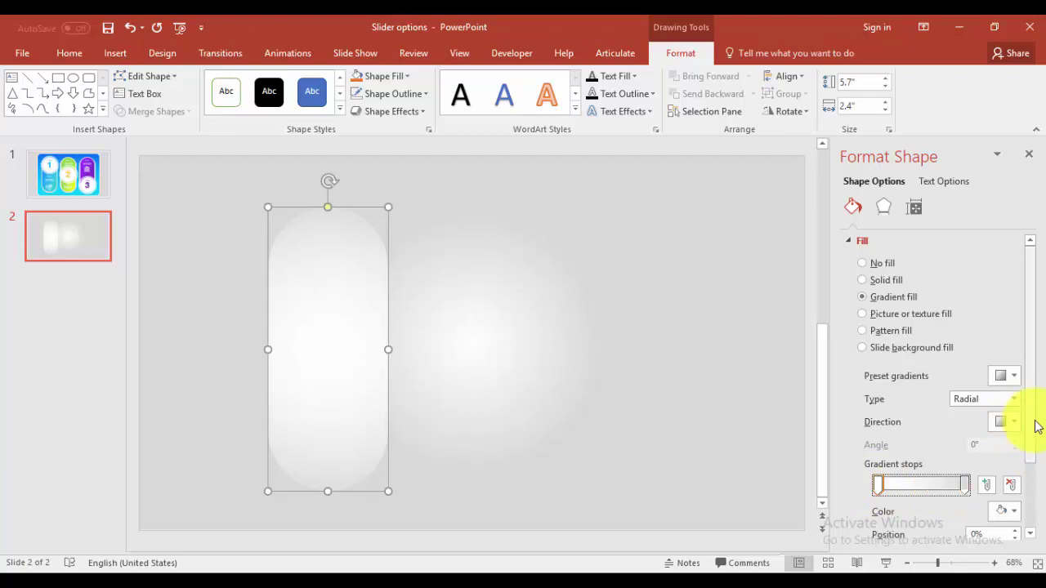
drag(1032, 427, 1031, 484)
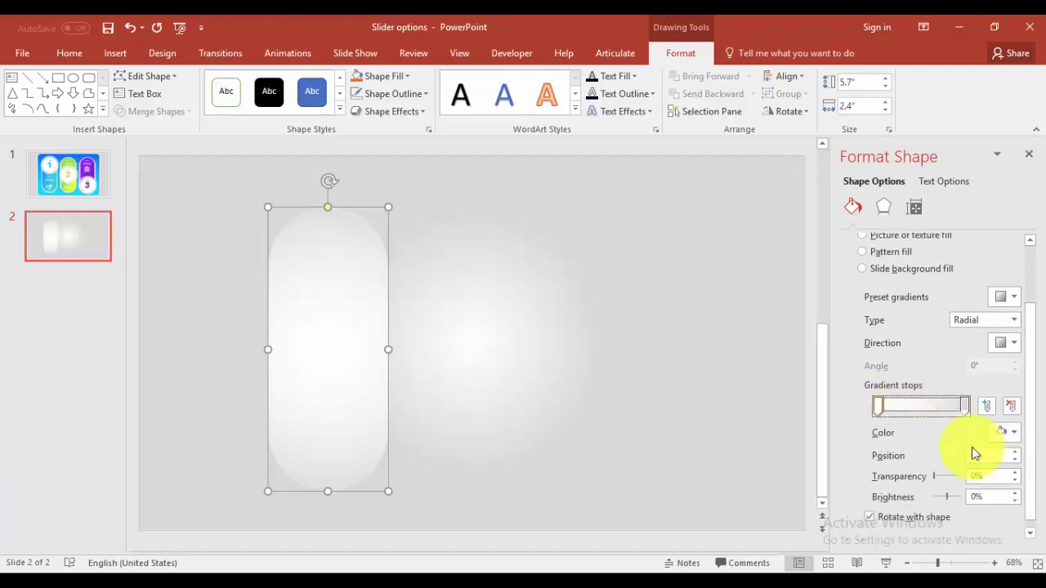
click(1013, 433)
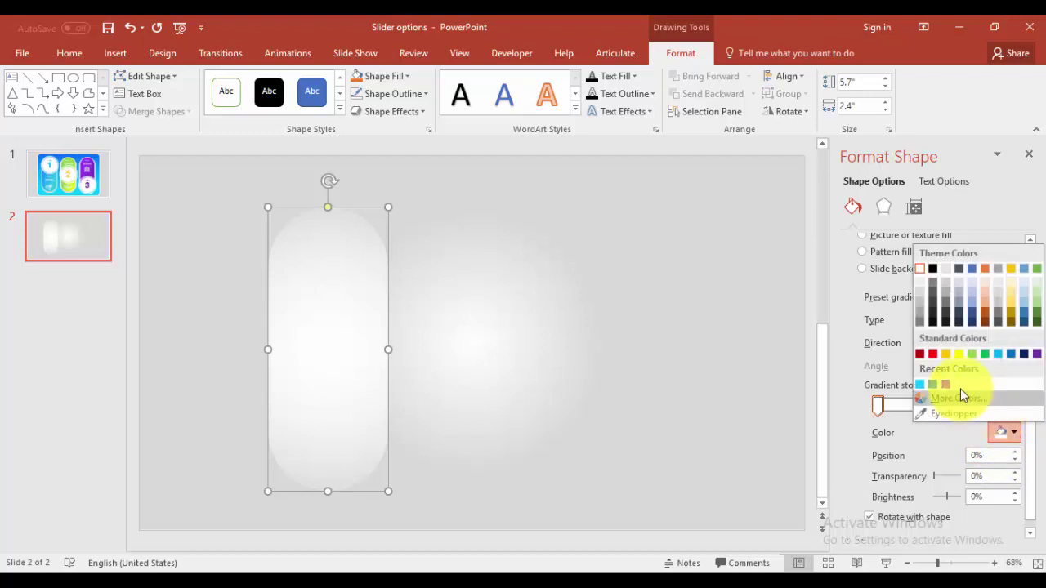
click(1011, 355)
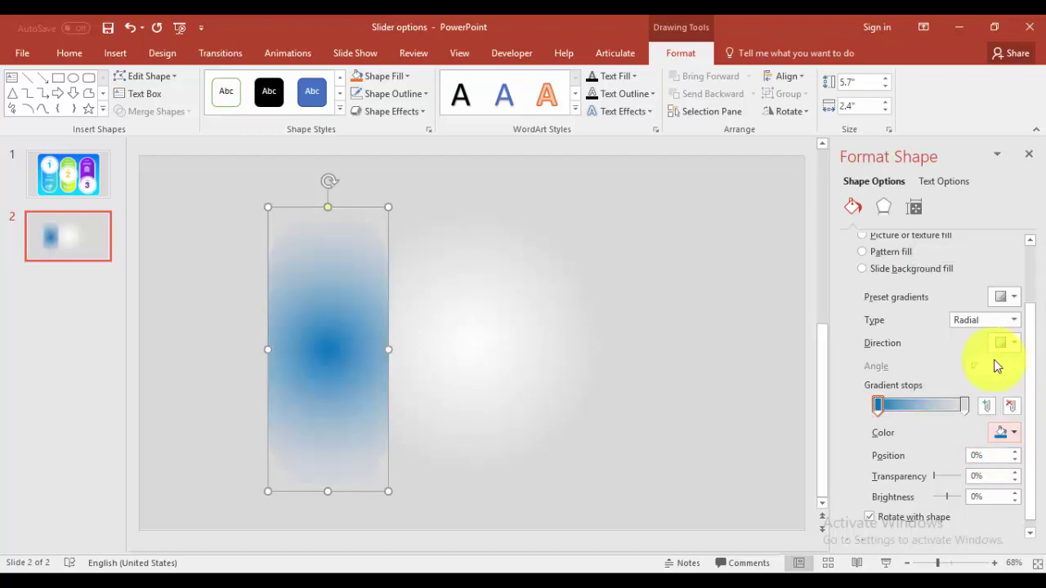
Change the pill's gradient type to Linear, running straight down at a 90° angle
click(1017, 328)
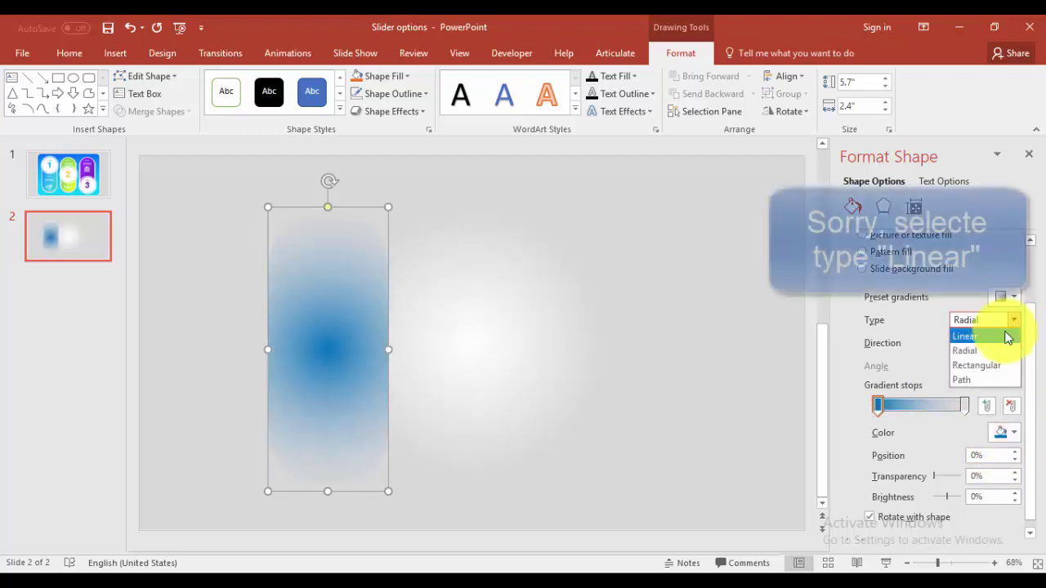
click(992, 338)
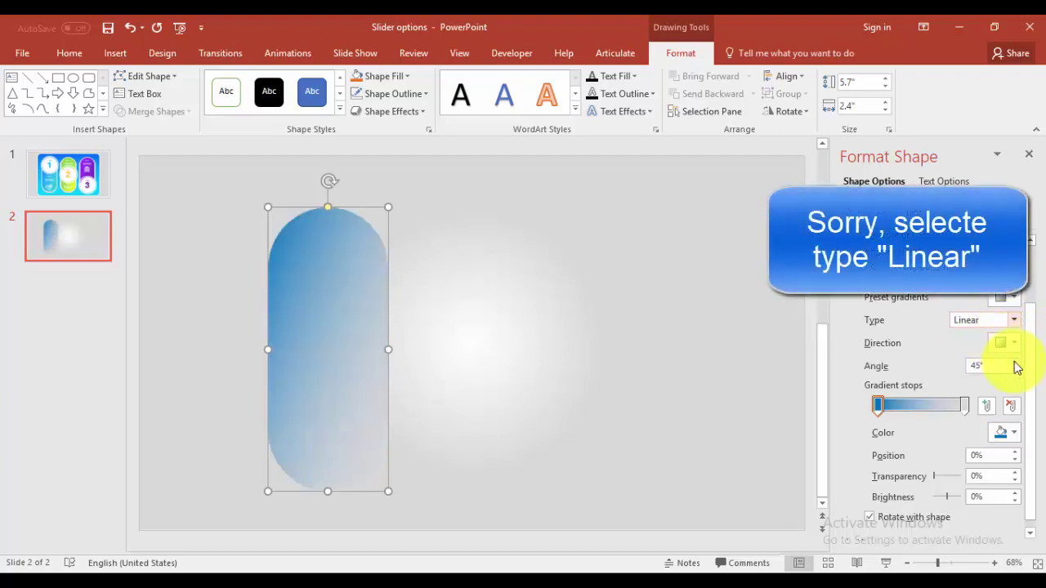
click(1013, 344)
click(926, 373)
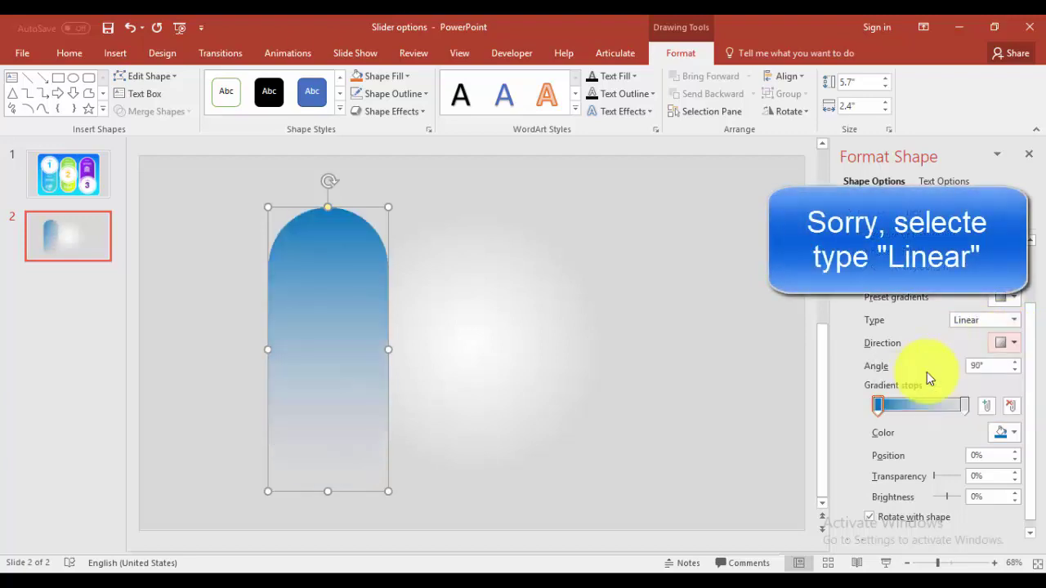
Colour the gradient stop at 100% bright aqua, picked from the standard colour hexagon
click(964, 406)
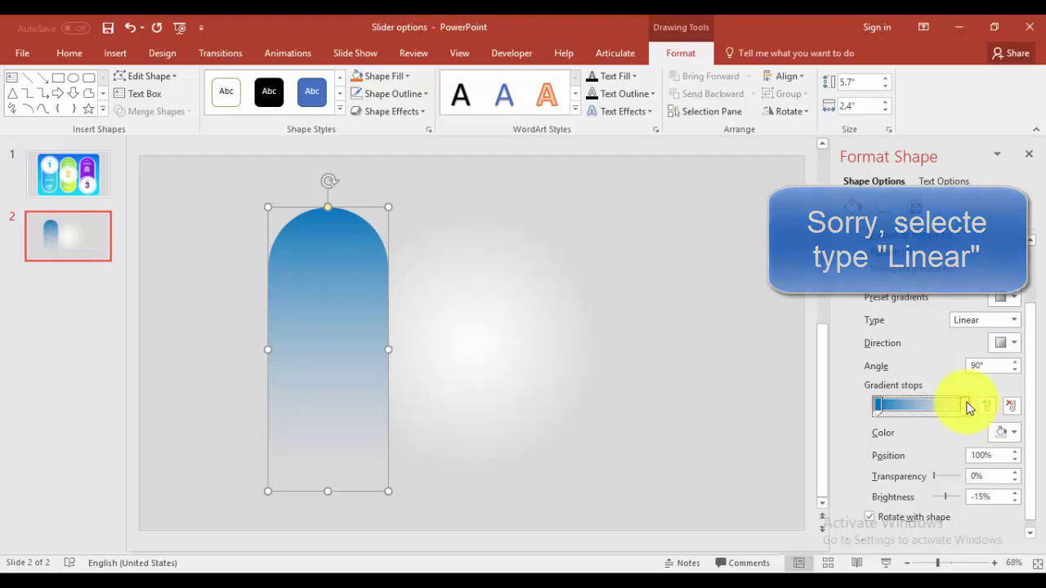
click(1017, 433)
click(964, 399)
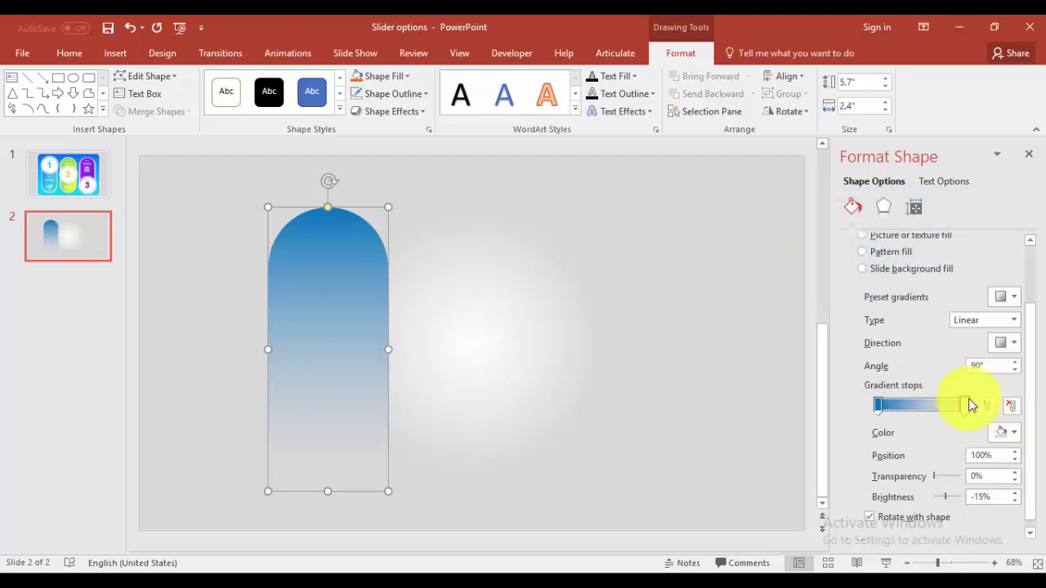
click(430, 165)
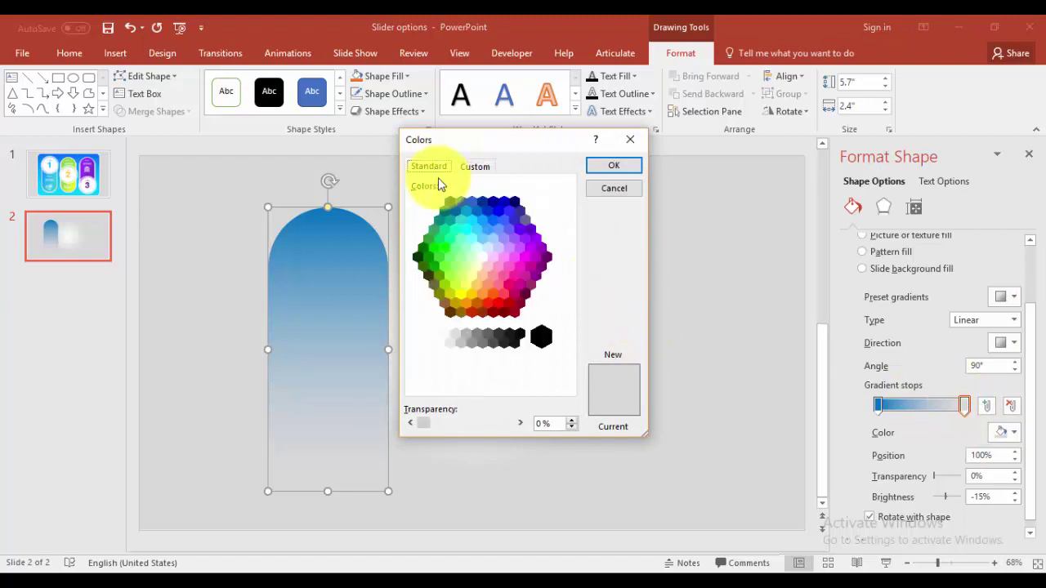
click(466, 232)
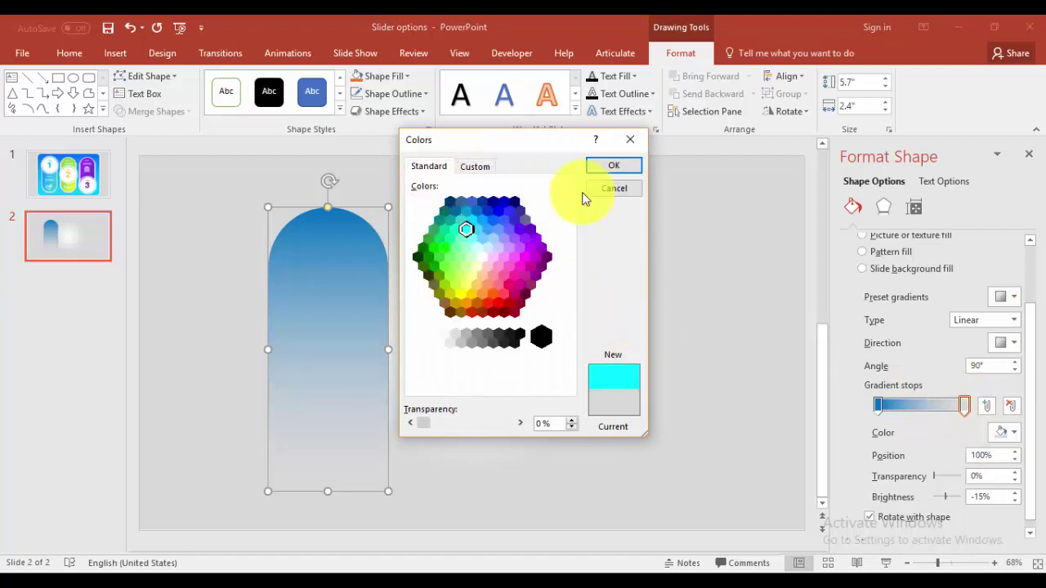
click(612, 166)
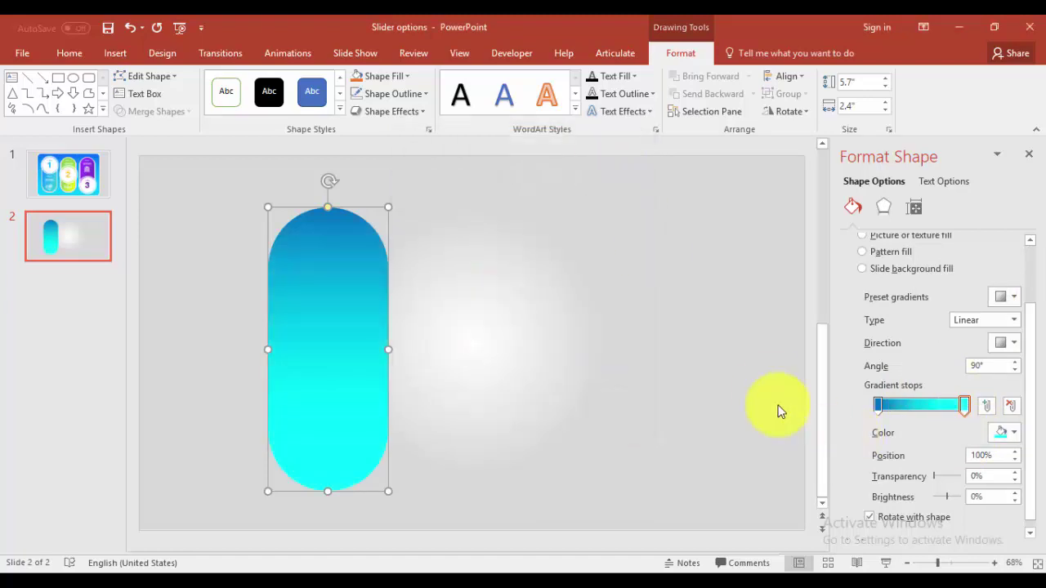
Duplicate the gradient pill and place the copy to the right of the original, aligned with its top
click(719, 388)
click(351, 292)
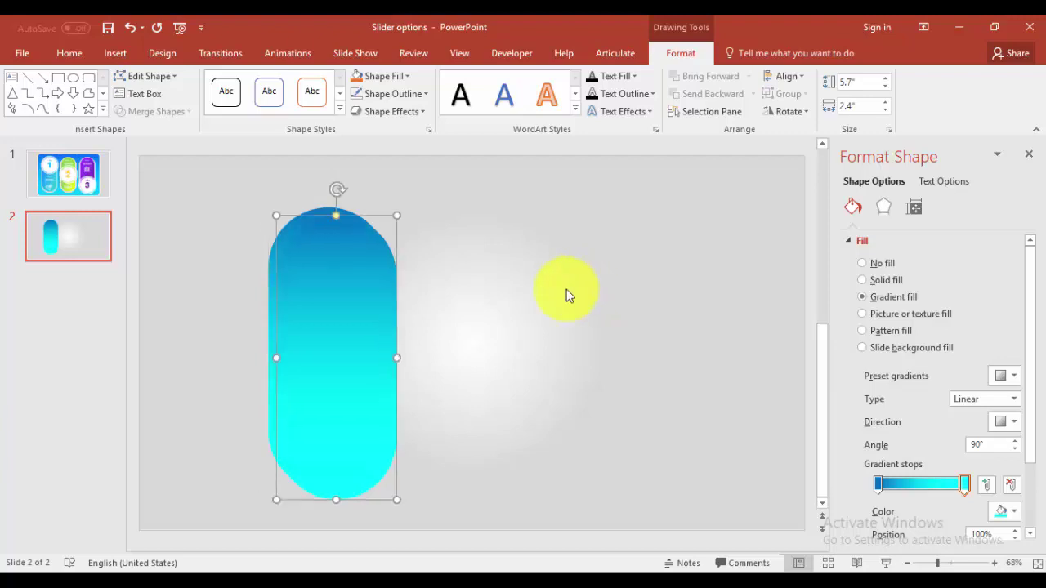
drag(362, 289, 504, 273)
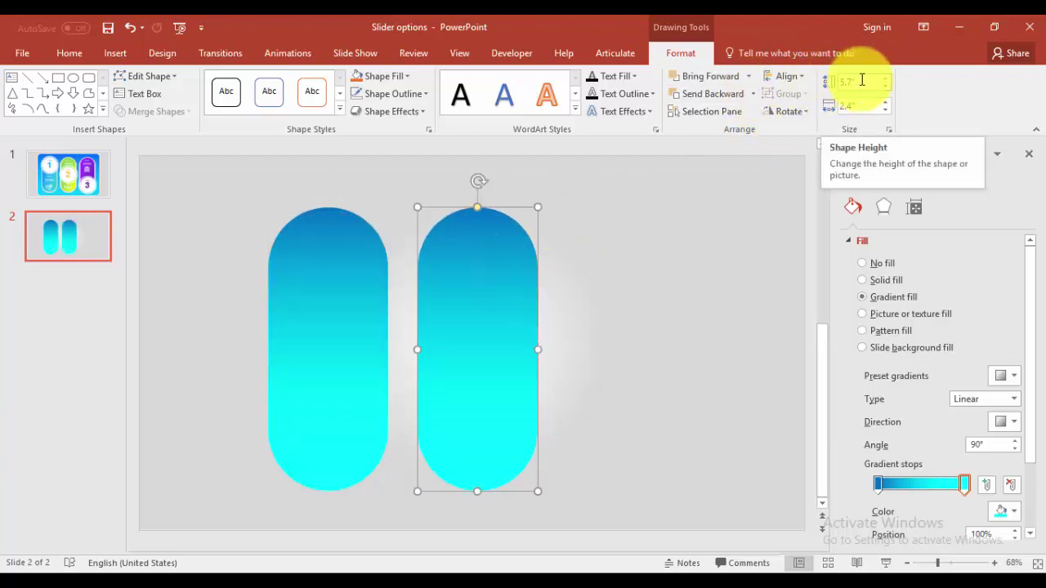
Set the duplicated pill's height to 6" and its width to 2.7"
drag(853, 83, 820, 83)
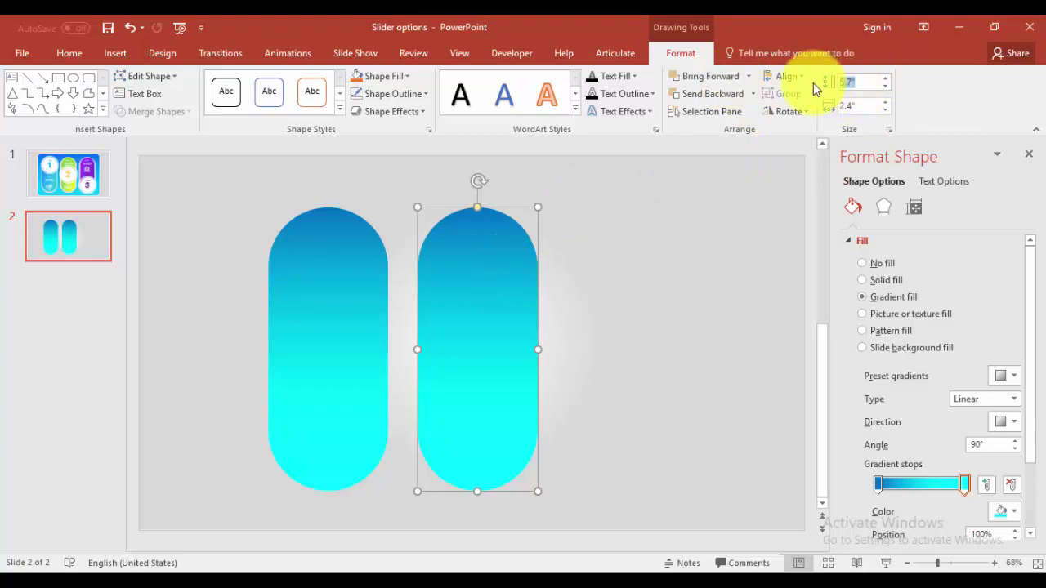
text(6)
key(Tab)
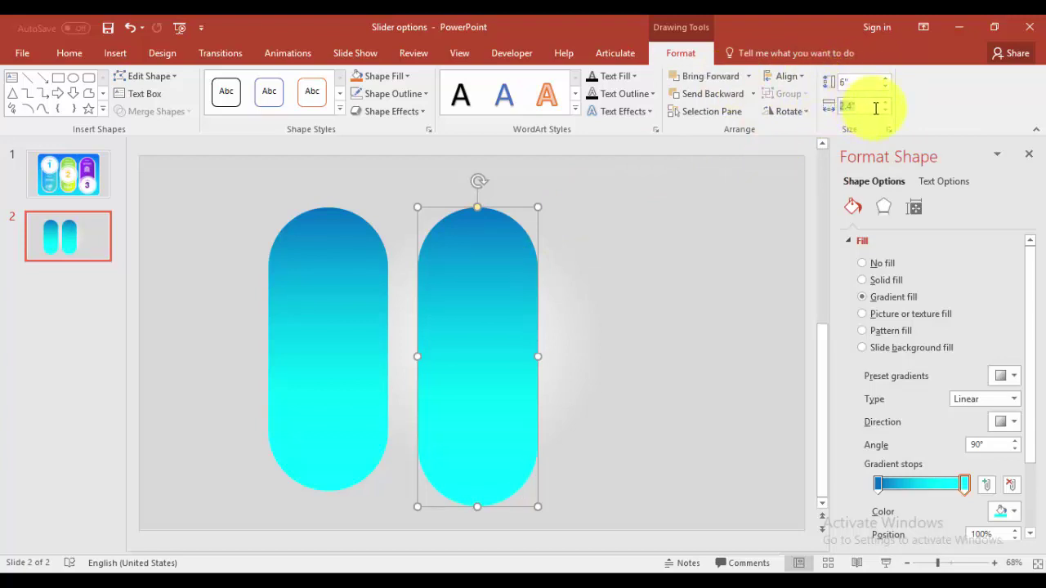
text(2)
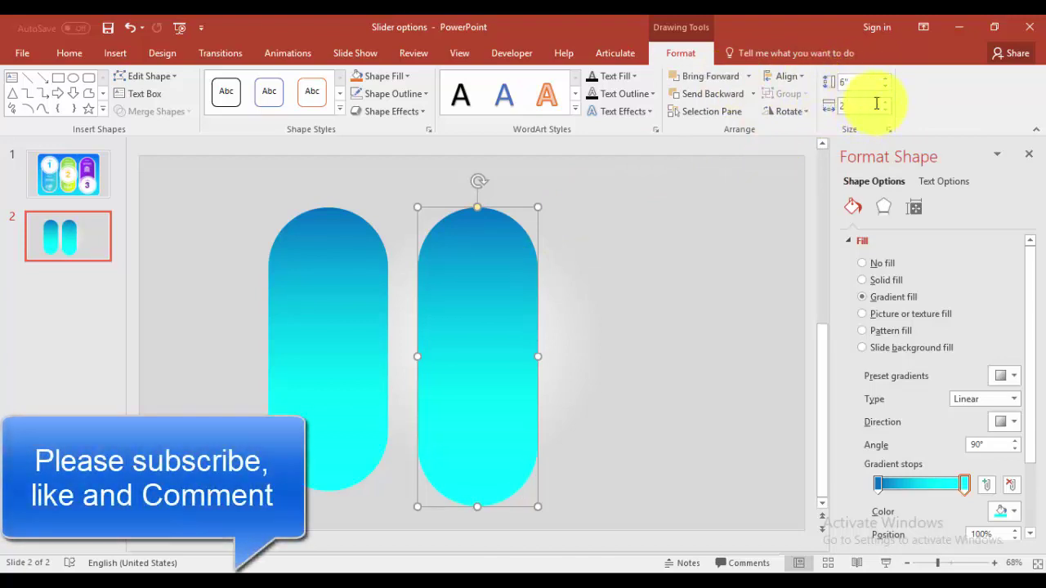
text(.7)
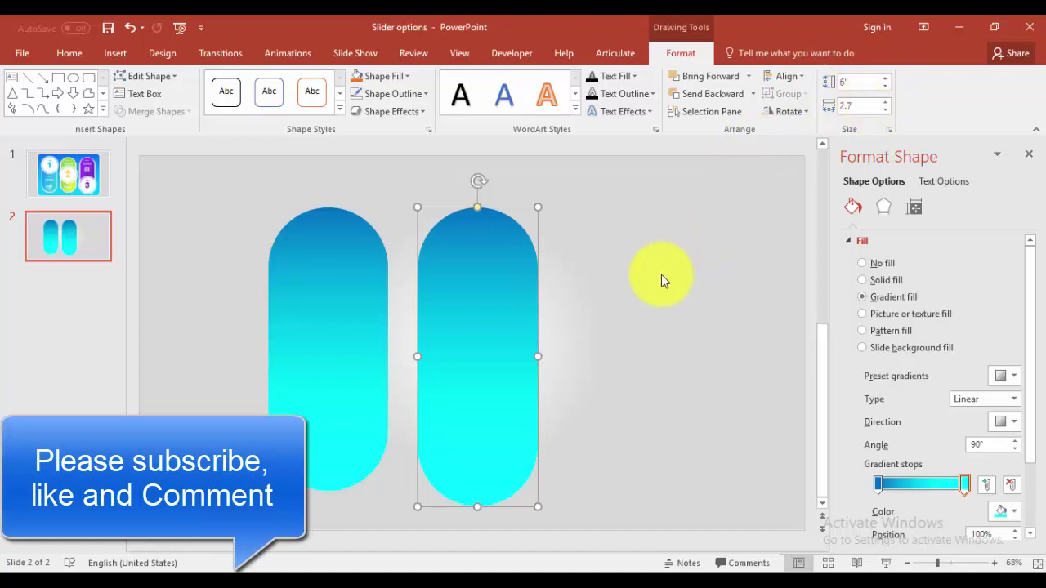
click(638, 281)
Change the larger pill's gradient to a solid light grey fill
click(485, 253)
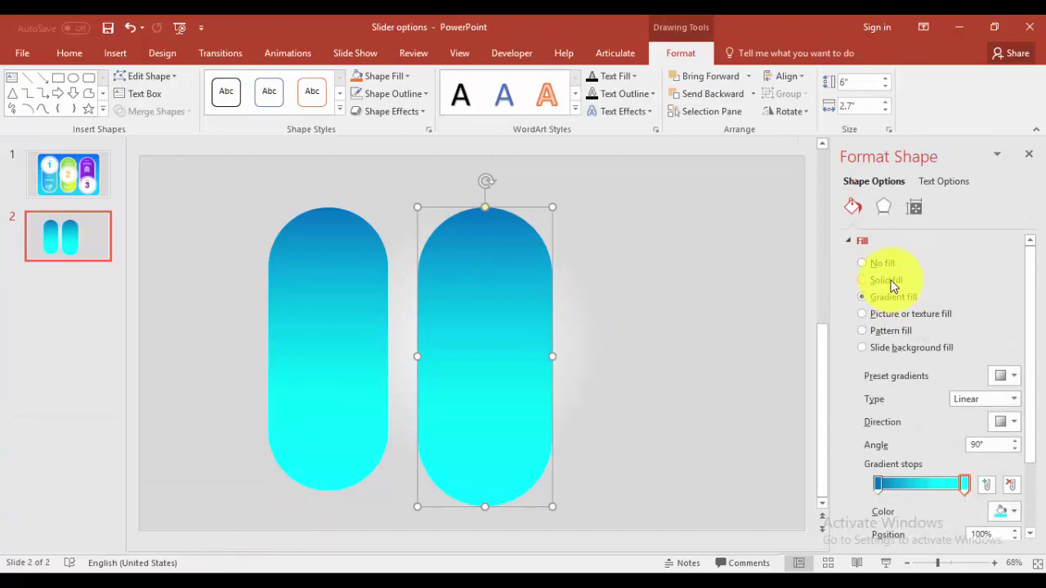
click(892, 283)
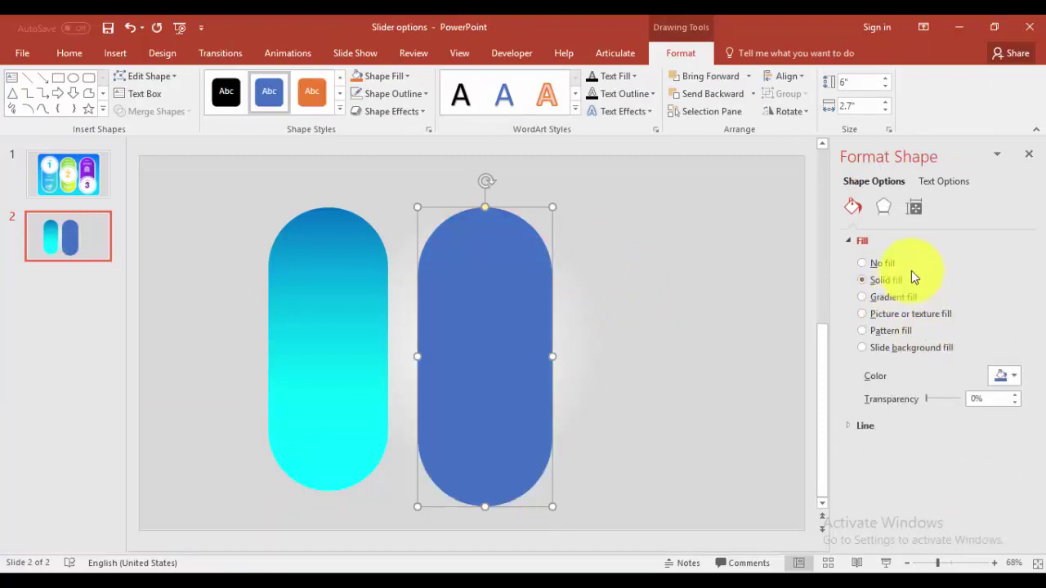
click(1006, 376)
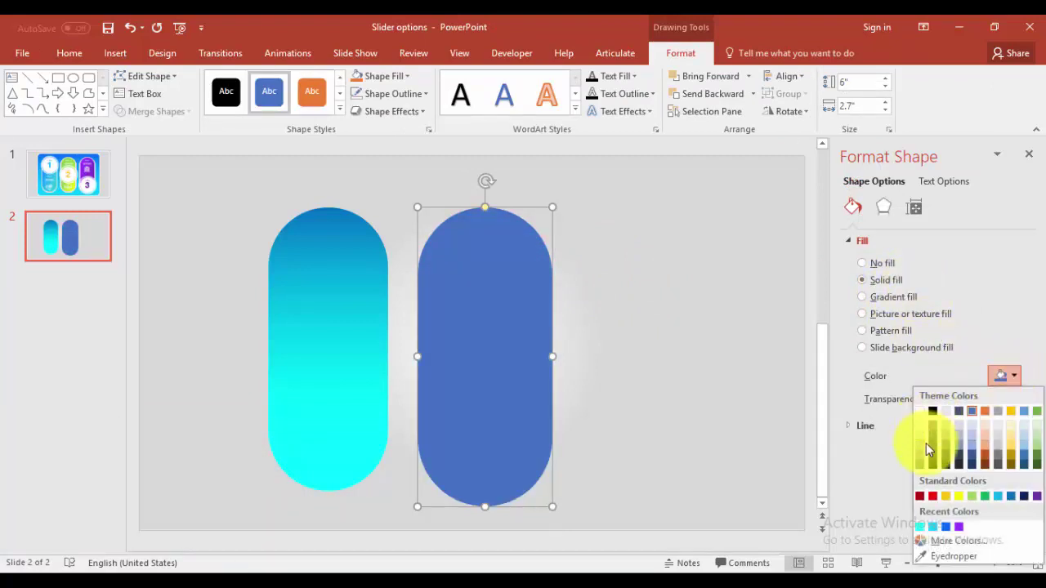
key(Escape)
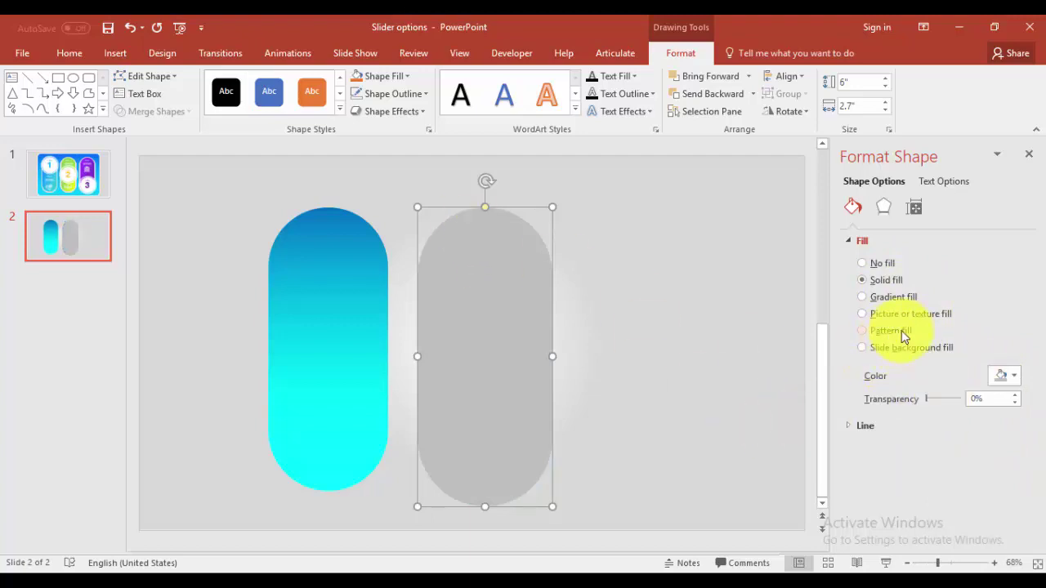
Give the larger grey pill a pattern fill, choosing the second pattern in the second row
click(901, 330)
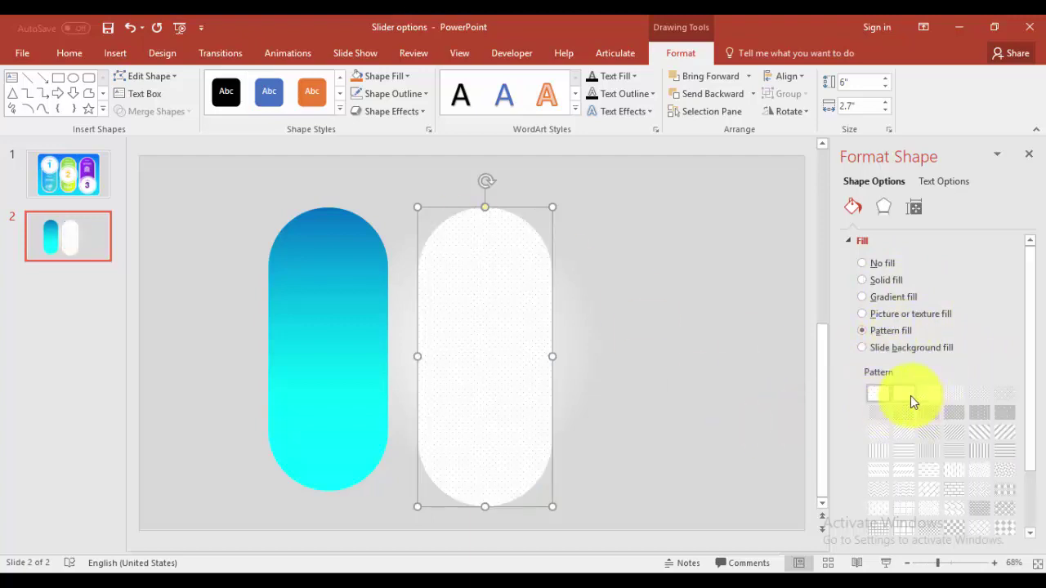
click(936, 395)
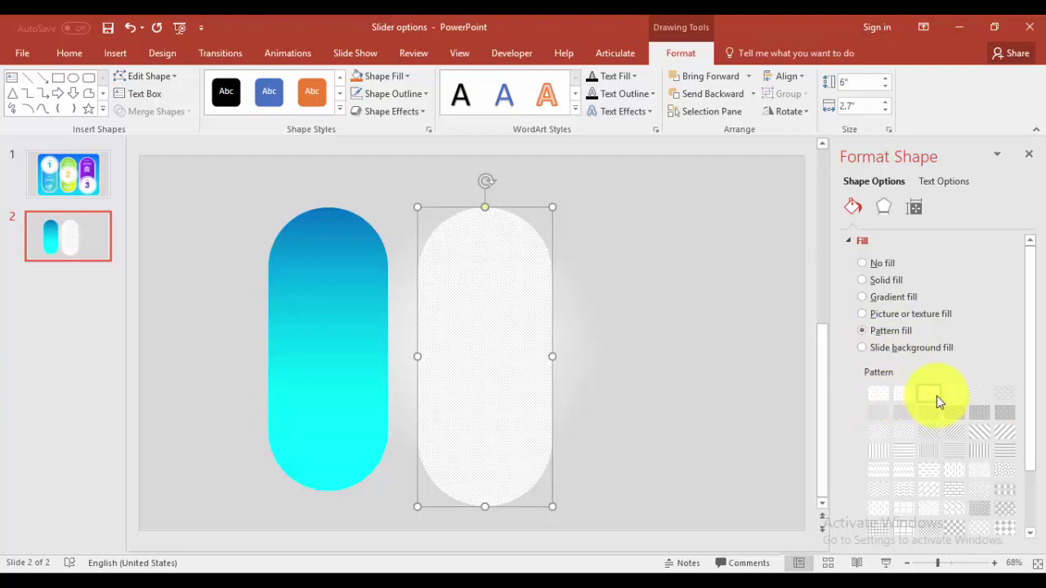
click(937, 416)
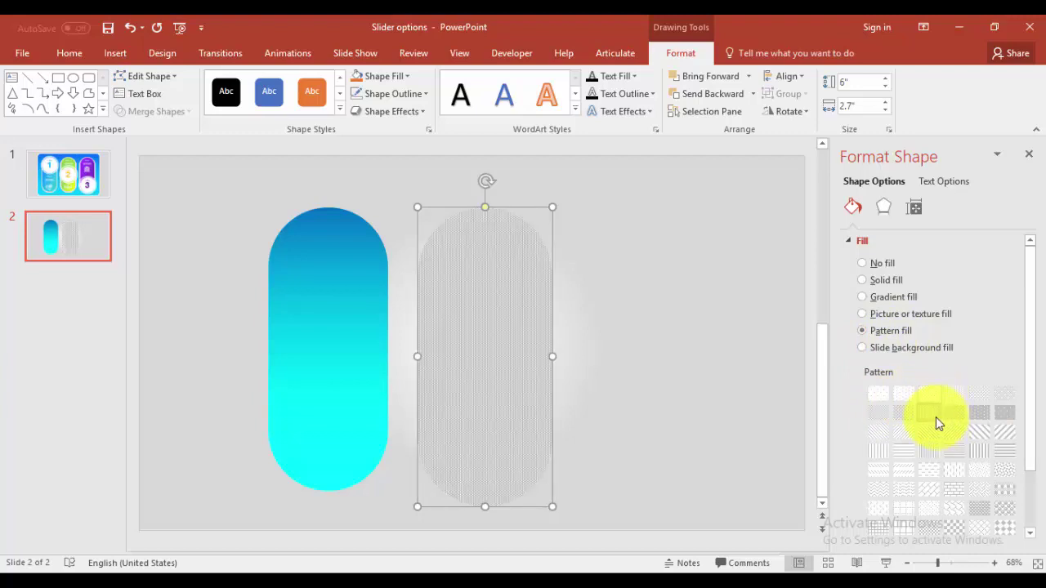
click(906, 414)
click(905, 416)
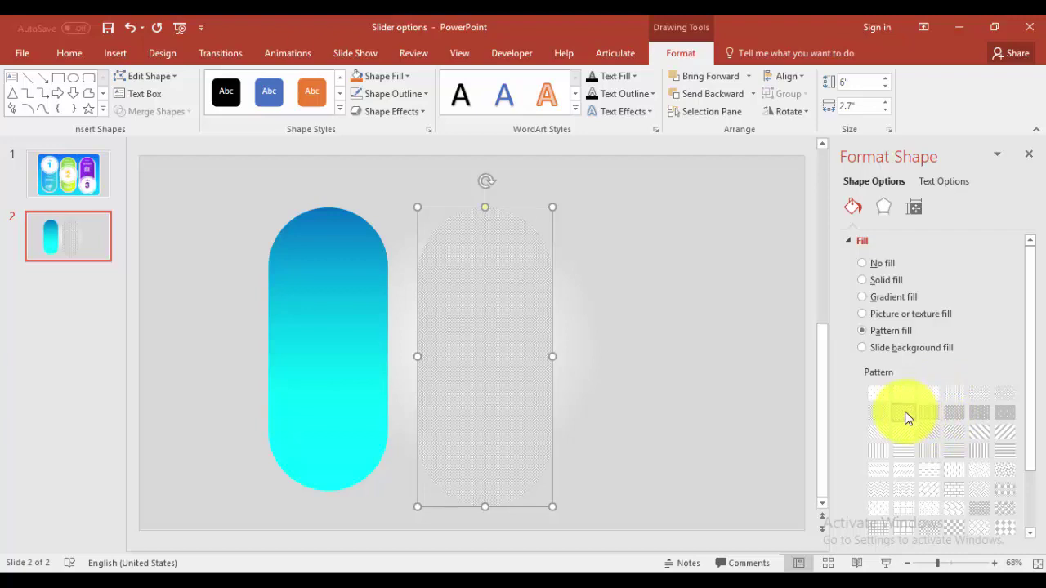
Apply the centred inner shadow preset to the patterned pill
click(886, 203)
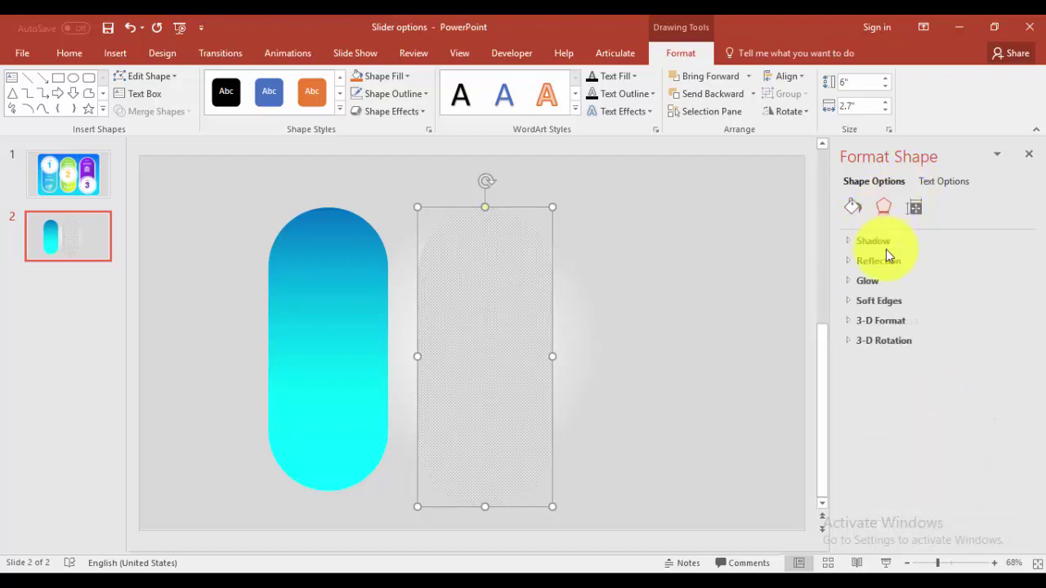
click(860, 240)
click(1013, 263)
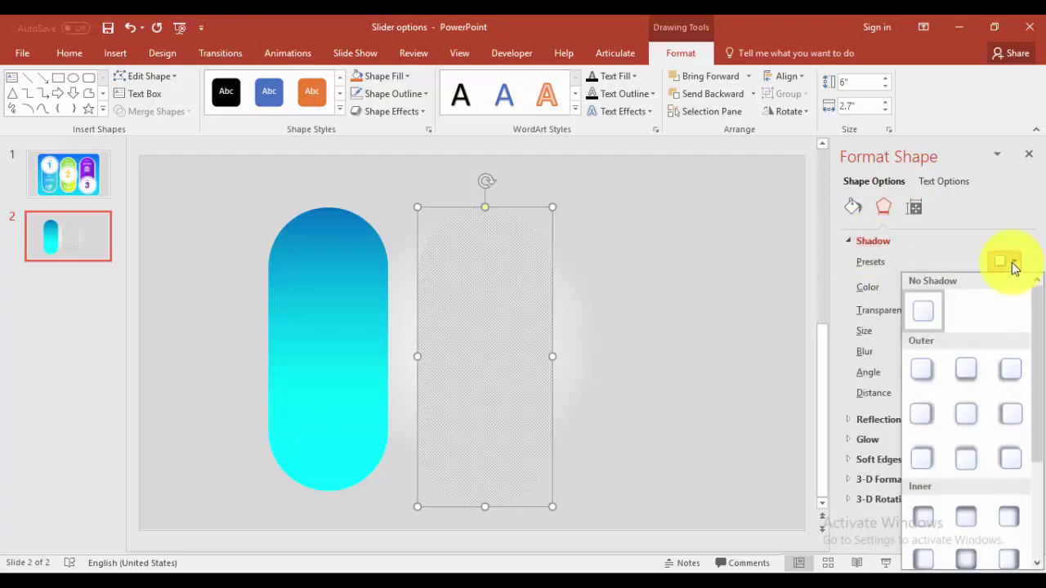
scroll(1037, 470, down, 1)
scroll(1039, 478, down, 1)
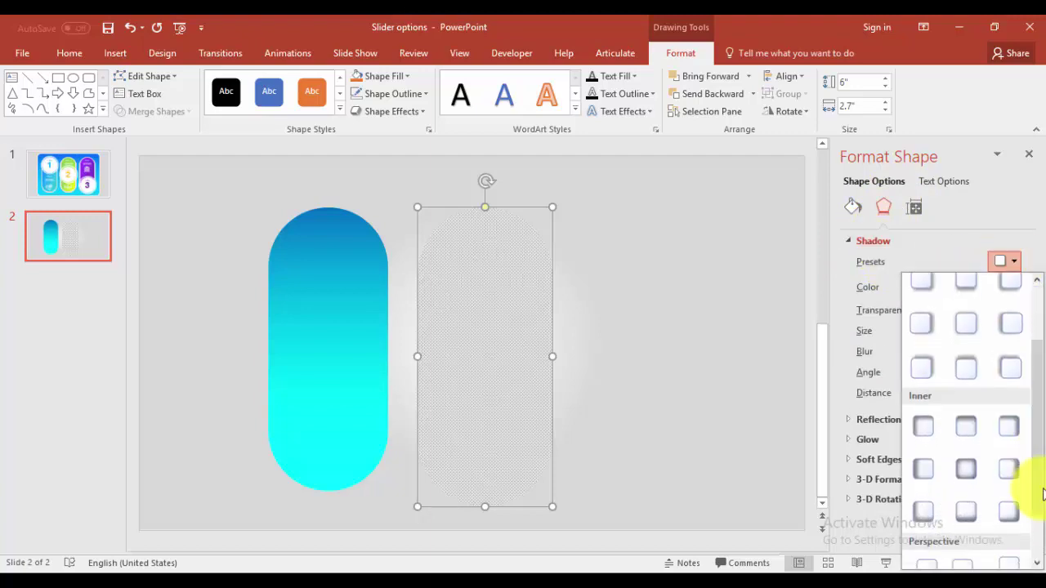
click(970, 466)
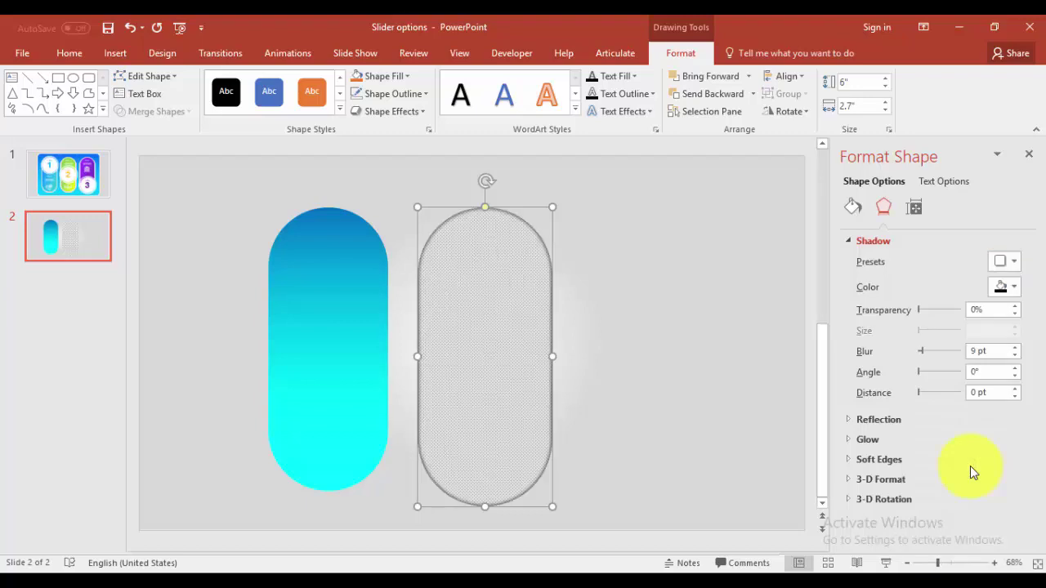
Set the patterned pill's inner shadow to 25 pt blur and about 50% transparency
click(1015, 348)
click(1015, 348)
click(1015, 348)
click(1014, 348)
click(1015, 348)
click(1014, 348)
click(1014, 348)
click(1014, 348)
click(1014, 348)
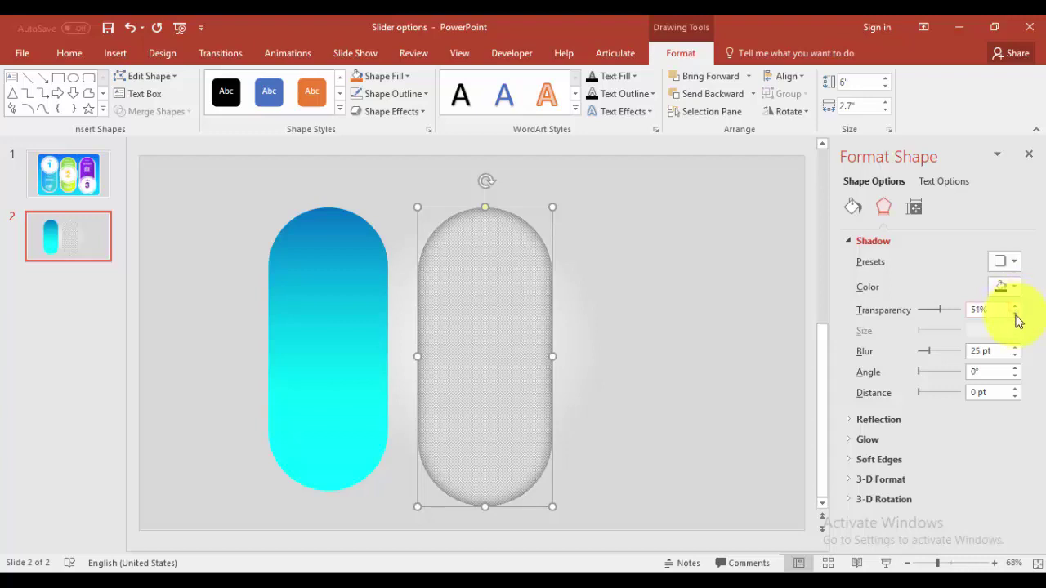
click(1016, 315)
click(609, 308)
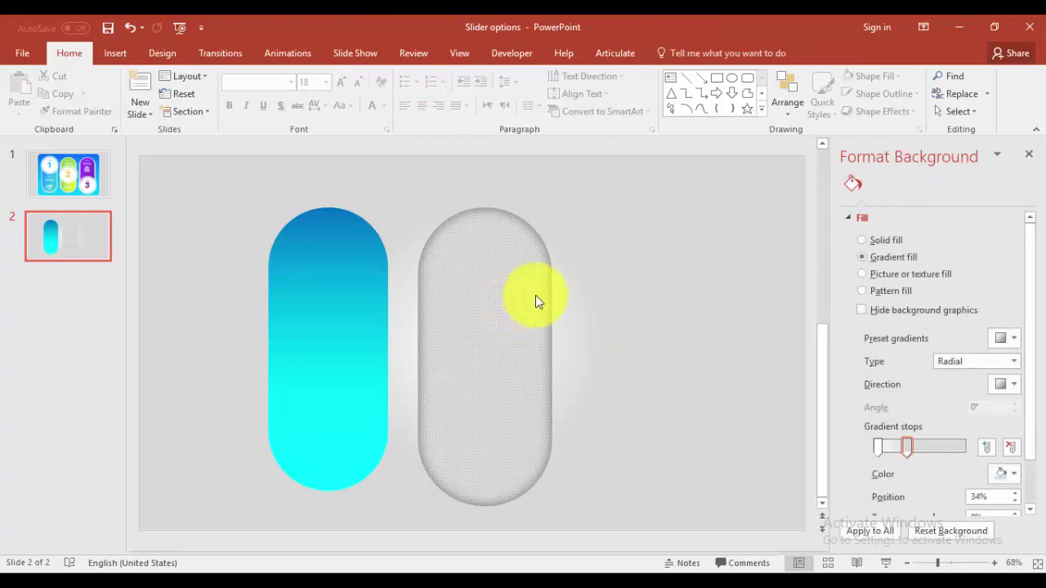
Move the patterned pill over the blue gradient pill and send it behind that pill
drag(535, 295, 413, 290)
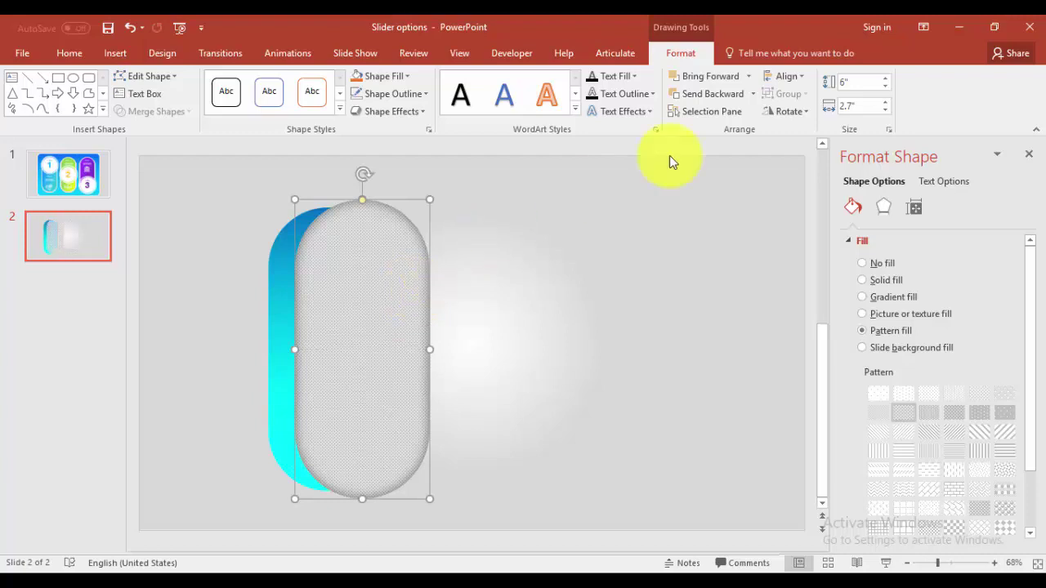
click(753, 93)
click(734, 134)
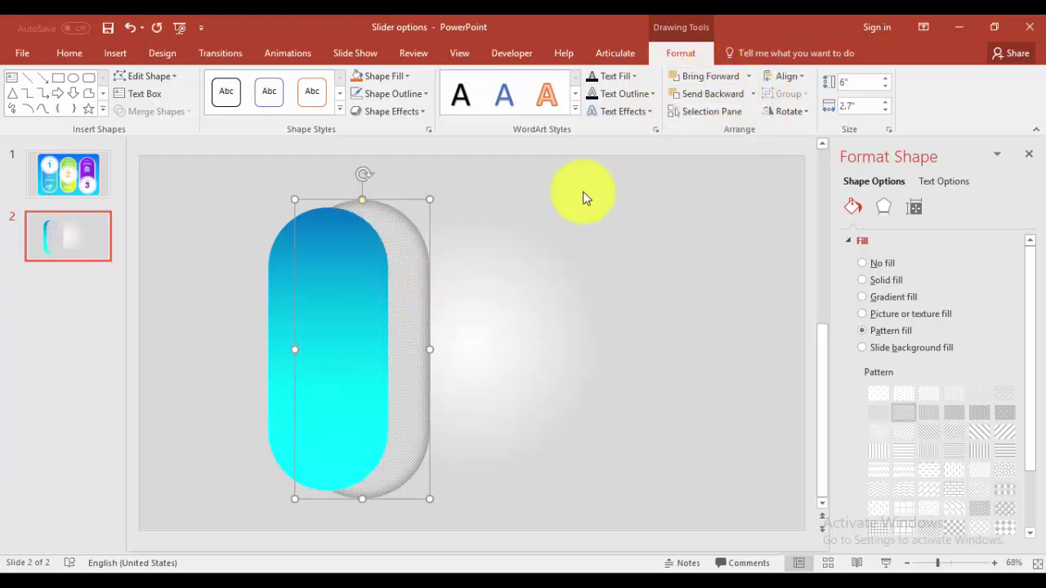
Centre the gradient pill and the patterned pill horizontally on each other
drag(411, 261, 403, 269)
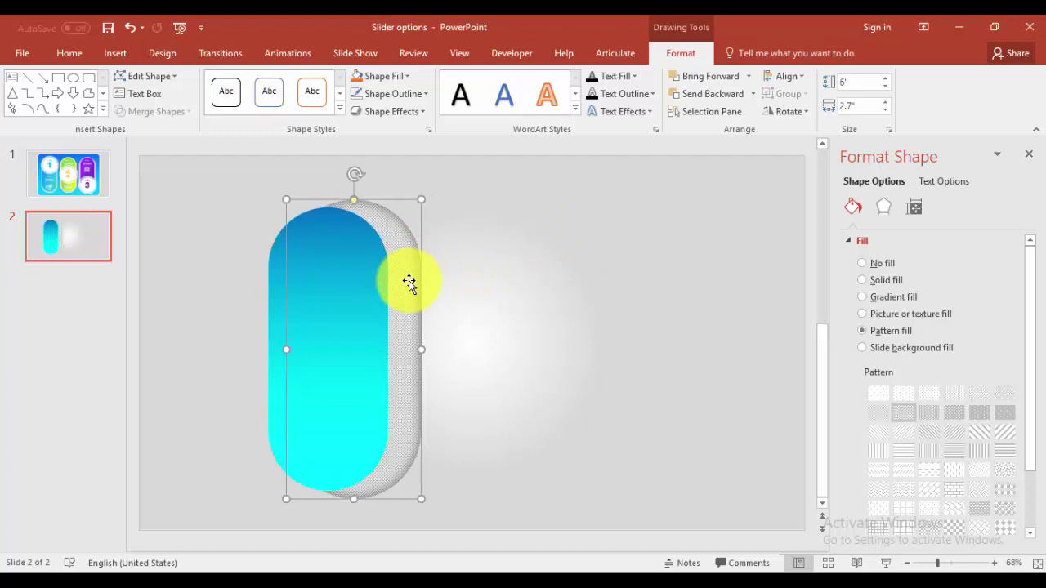
shift+click(275, 261)
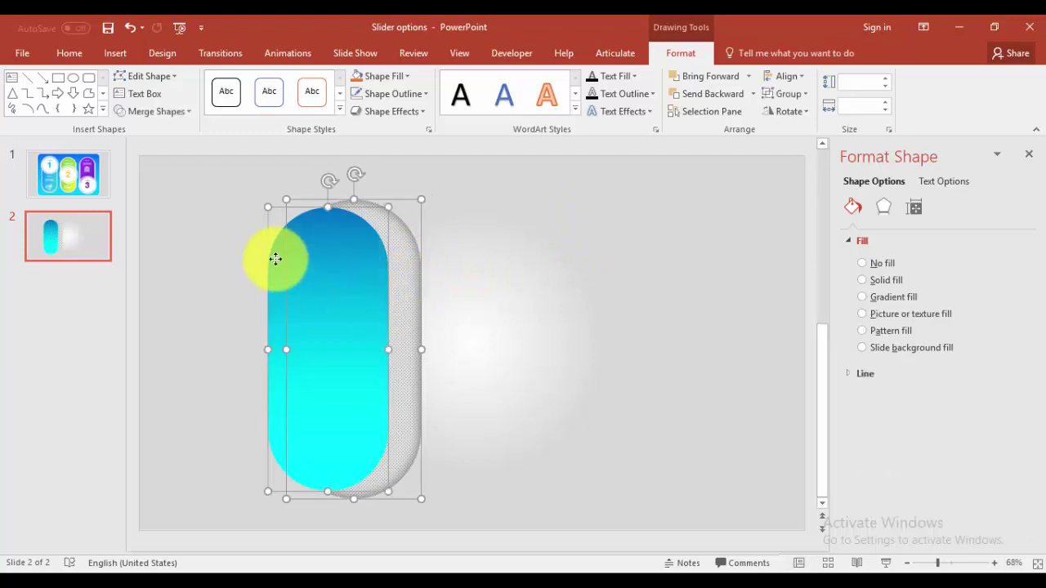
click(797, 77)
click(812, 110)
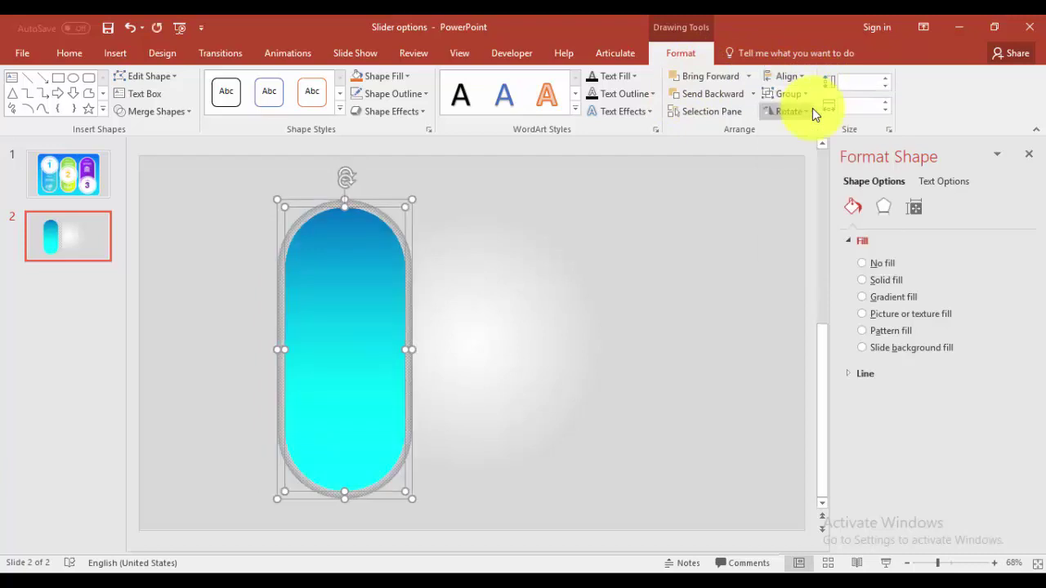
click(587, 321)
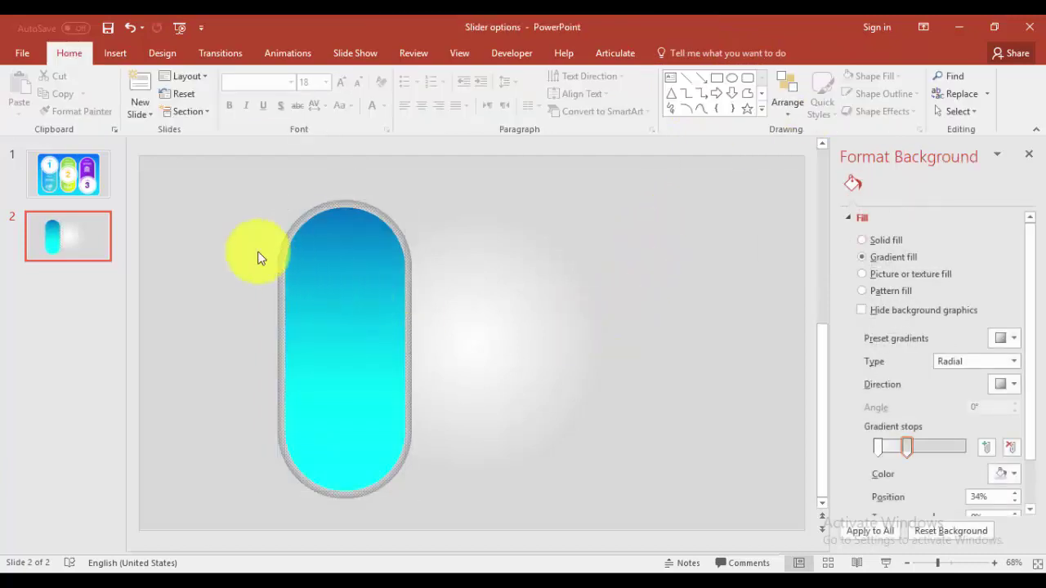
Select both pills and shift them together slightly to the left on the slide
drag(244, 196, 496, 531)
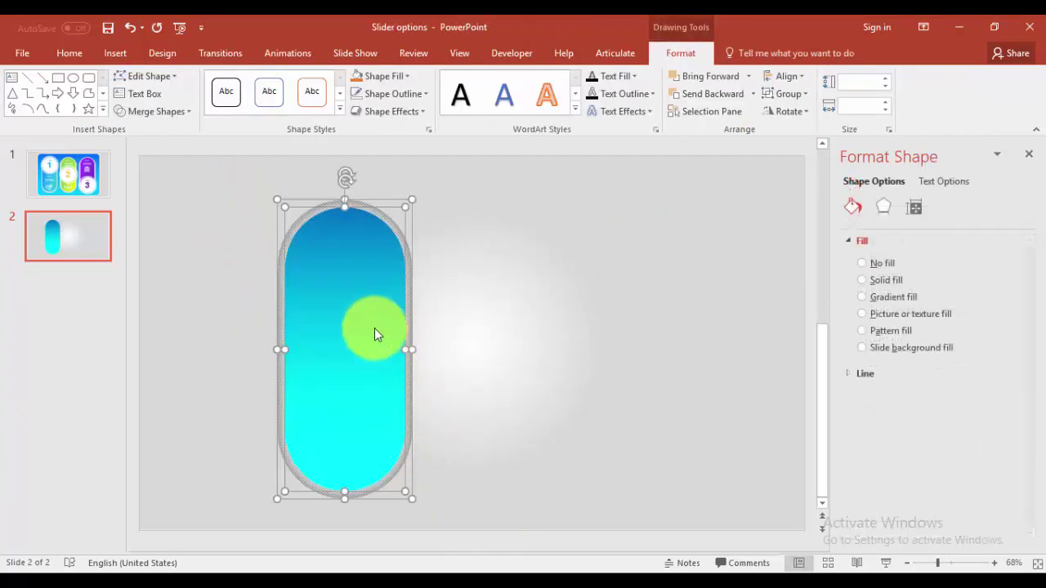
drag(371, 326, 344, 329)
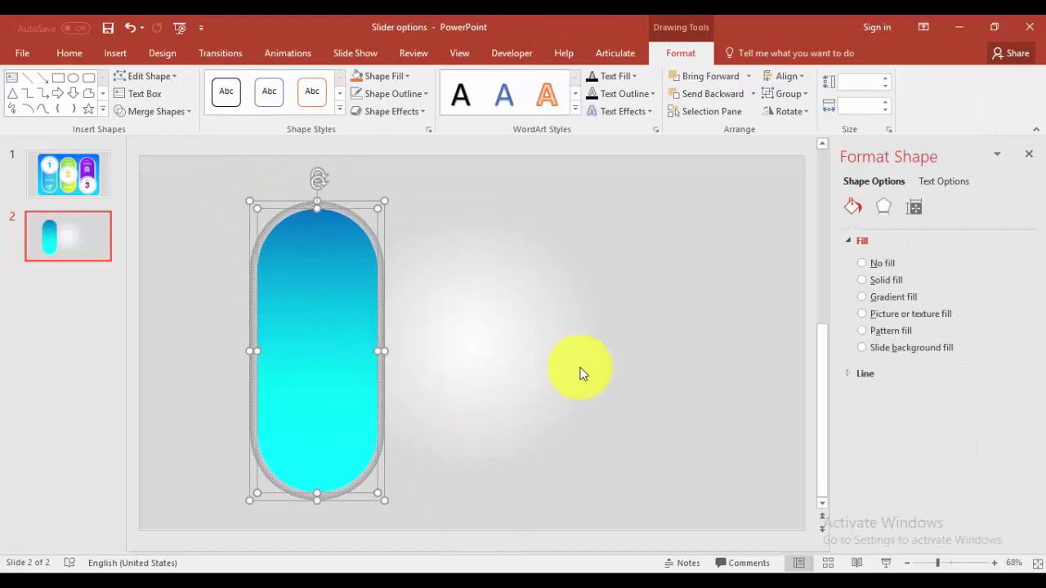
click(582, 374)
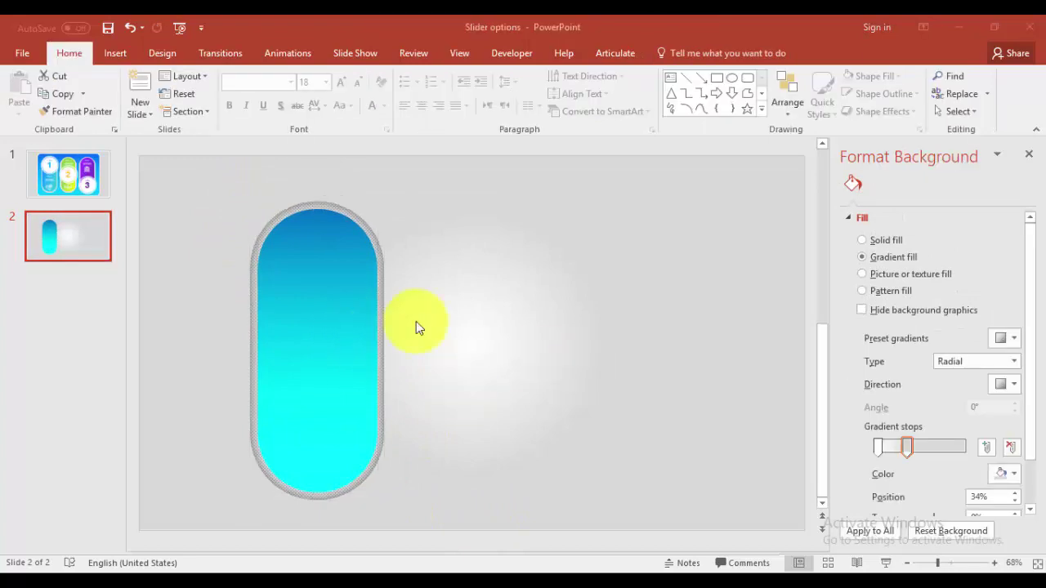
Change the backing pill's pattern foreground colour to a very light grey from the white theme column
click(345, 211)
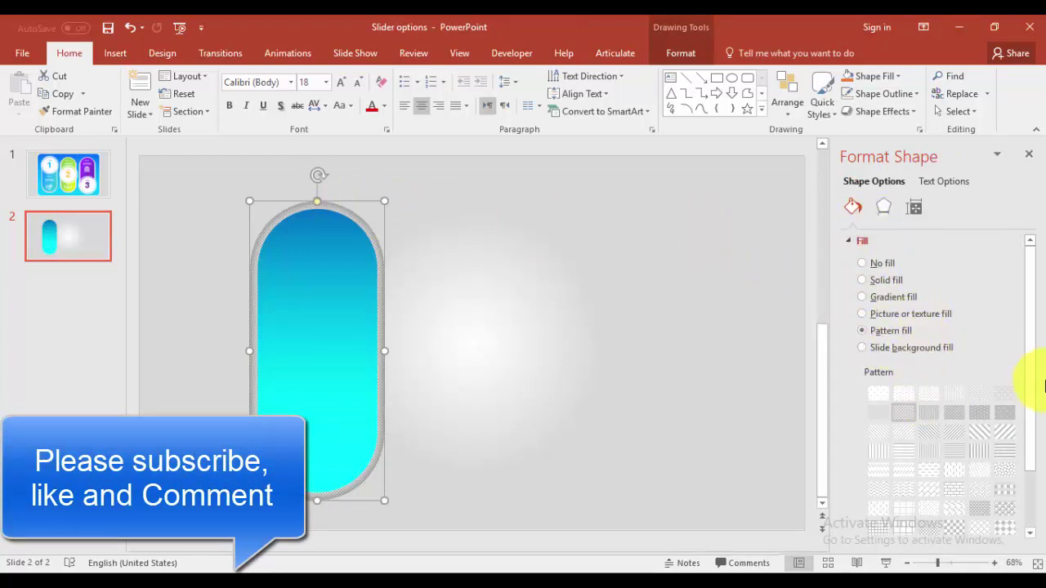
drag(1033, 369, 1034, 460)
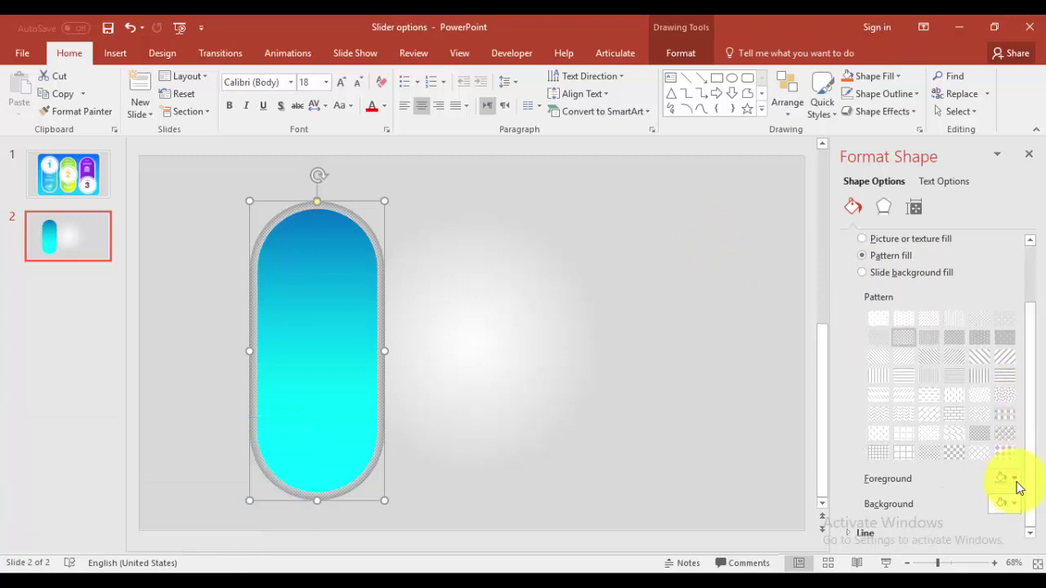
click(1016, 482)
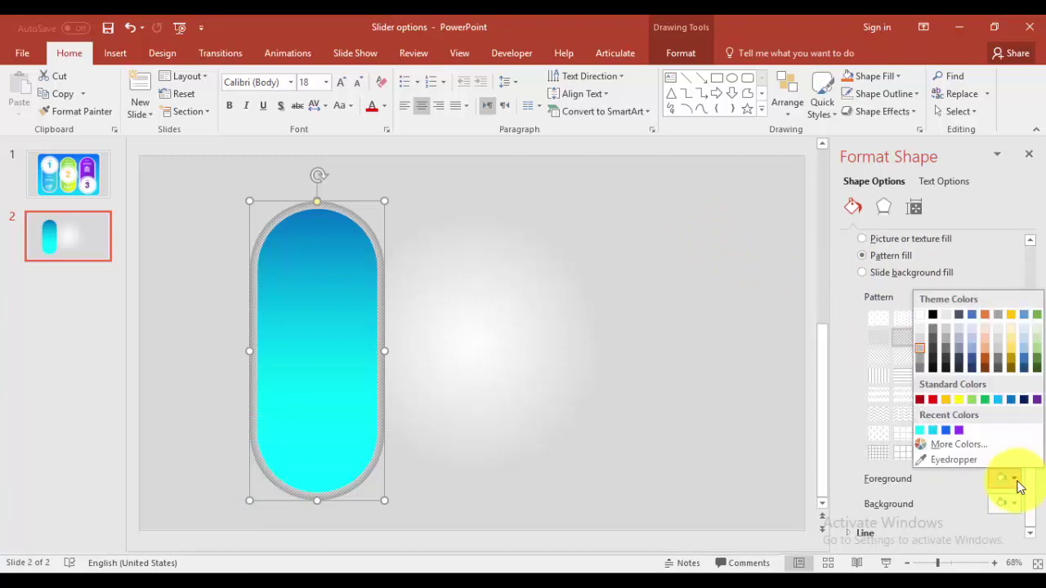
click(920, 346)
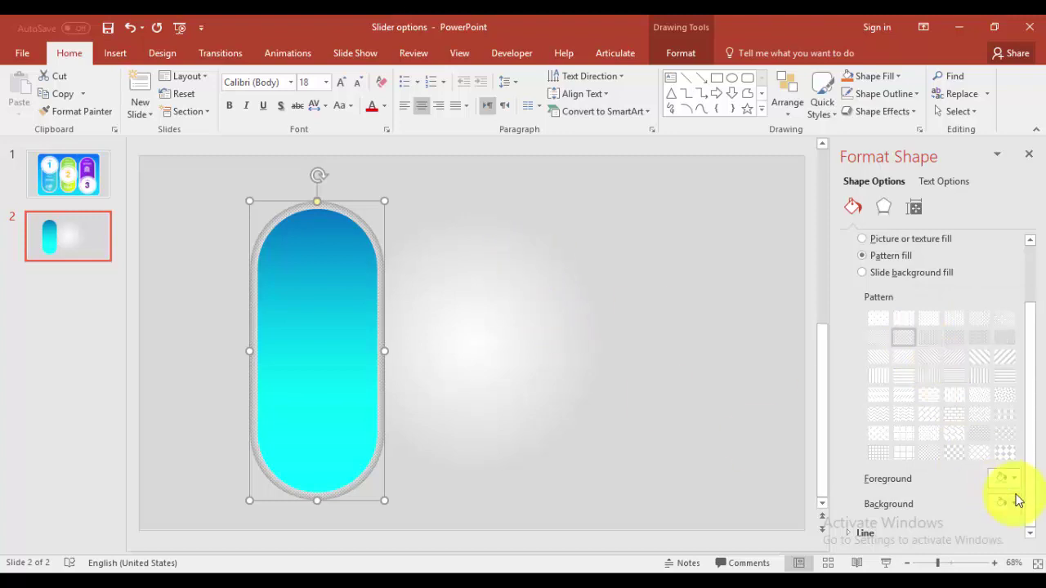
click(1006, 478)
click(920, 335)
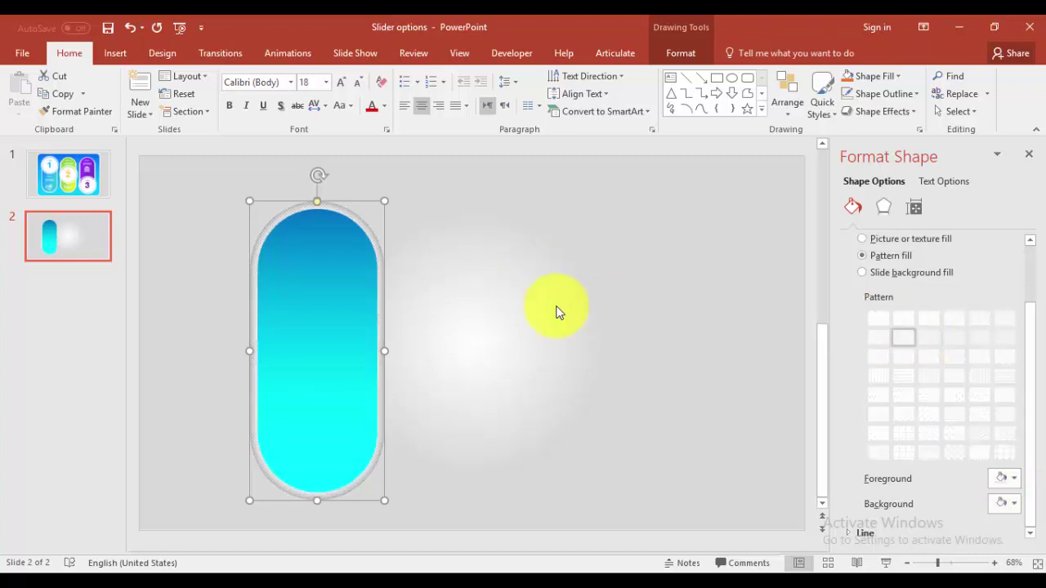
click(549, 311)
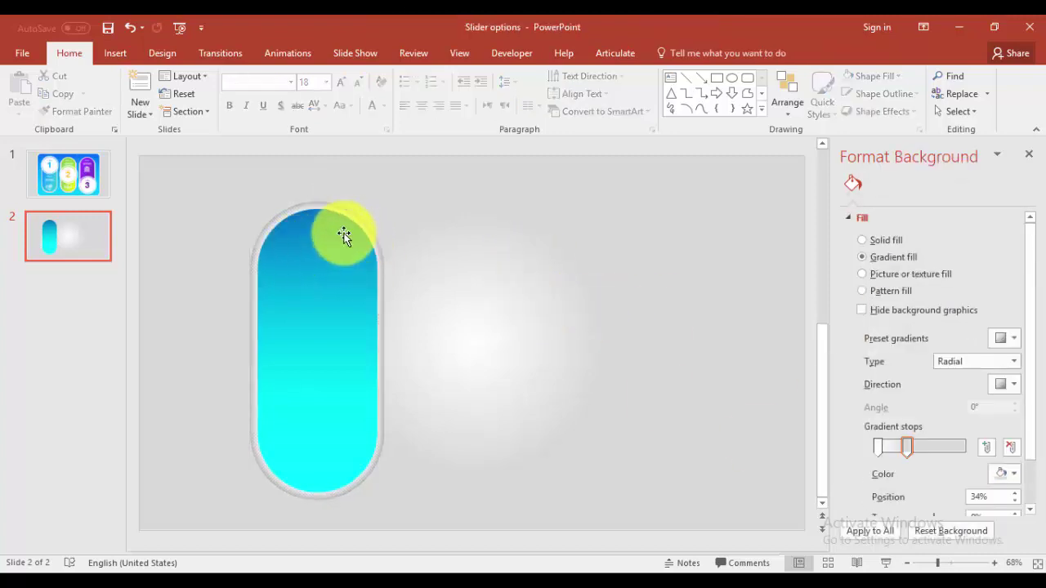
Draw an ellipse about 2.34" high and 1.99" wide to the right of the pills
click(116, 54)
click(260, 105)
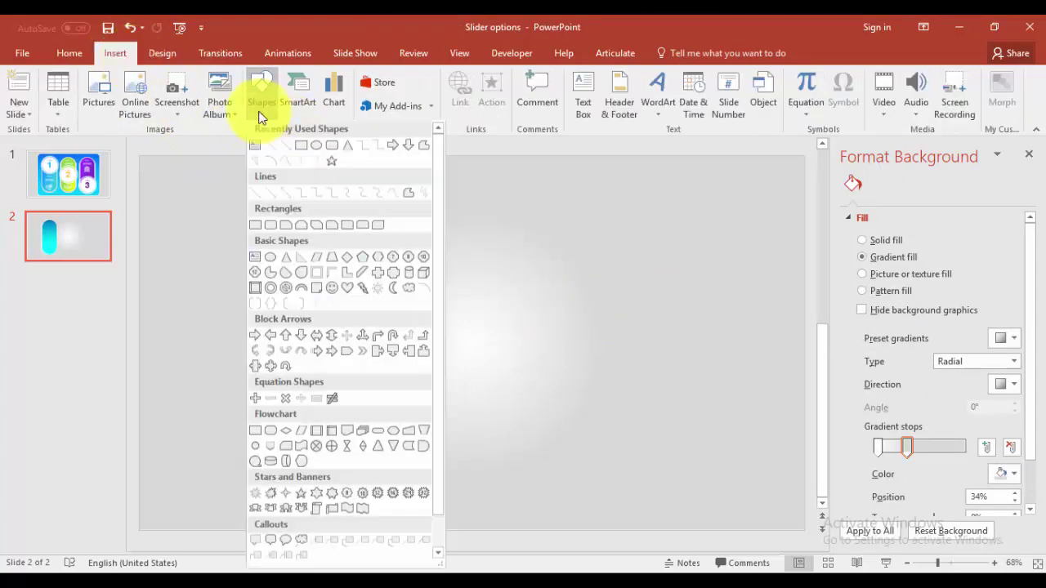
click(318, 151)
drag(490, 241, 593, 357)
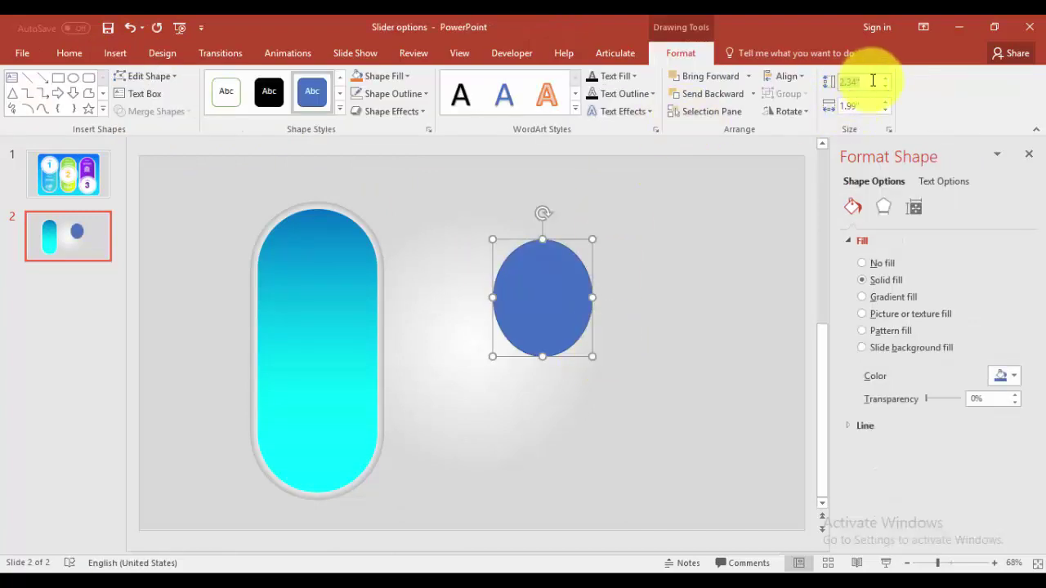
Set the ellipse's height and width to 2.4" each to make a circle
text(2)
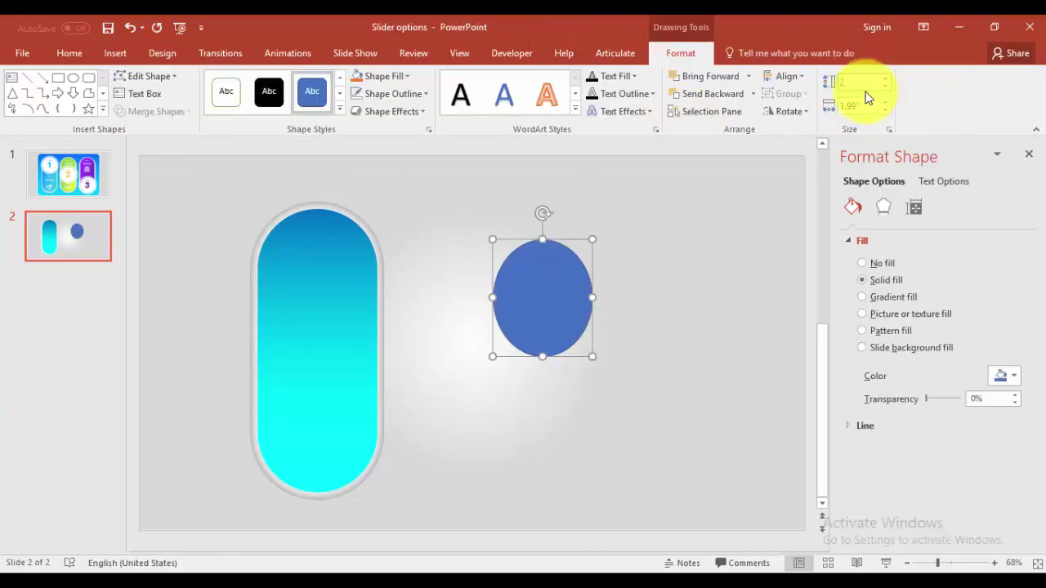
text(.4)
key(Tab)
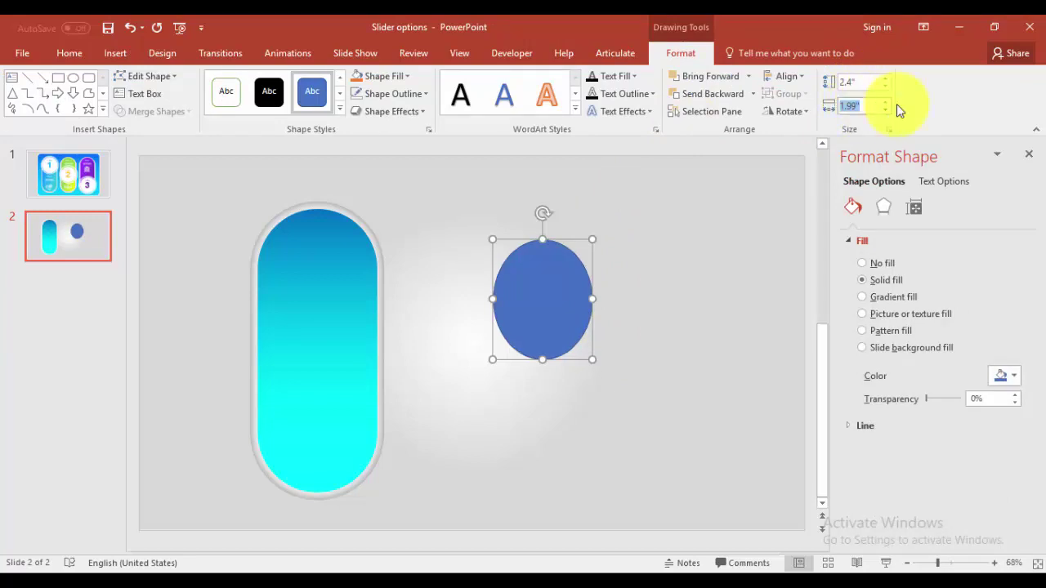
text(2.4)
key(Return)
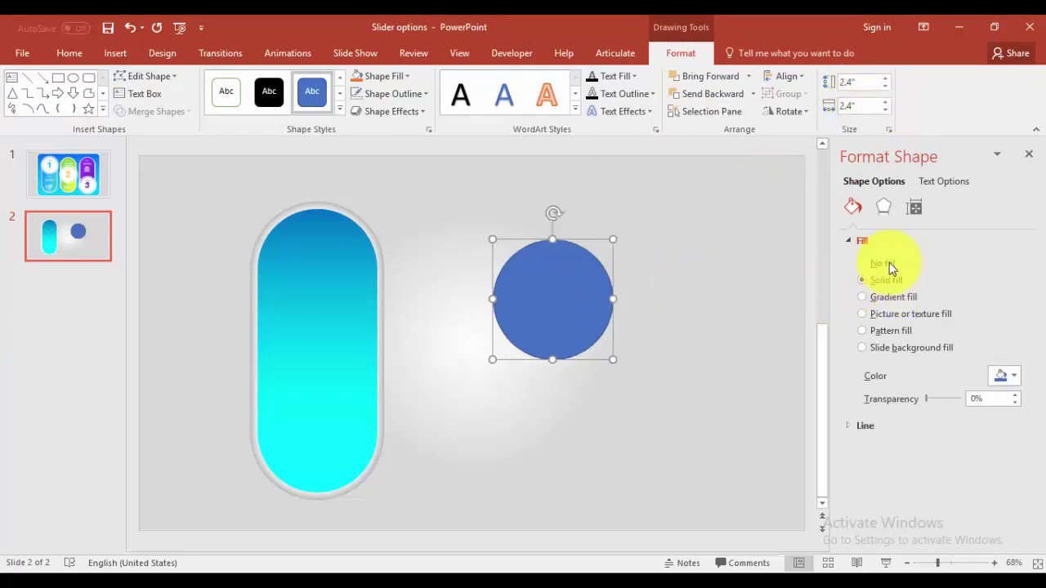
Give the circle a solid white fill without outline and move it slightly up and closer to the pills
click(1004, 376)
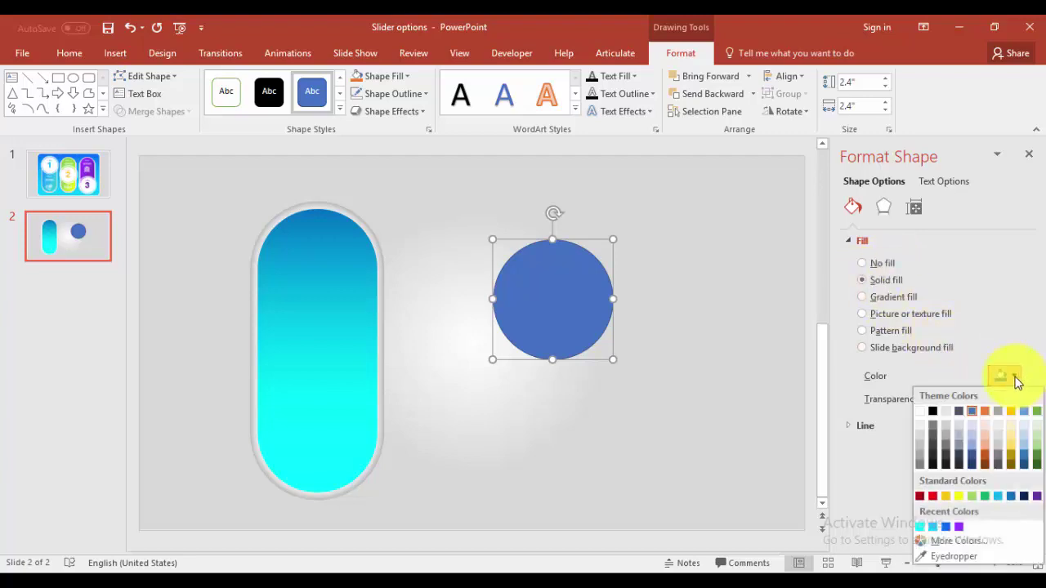
click(920, 411)
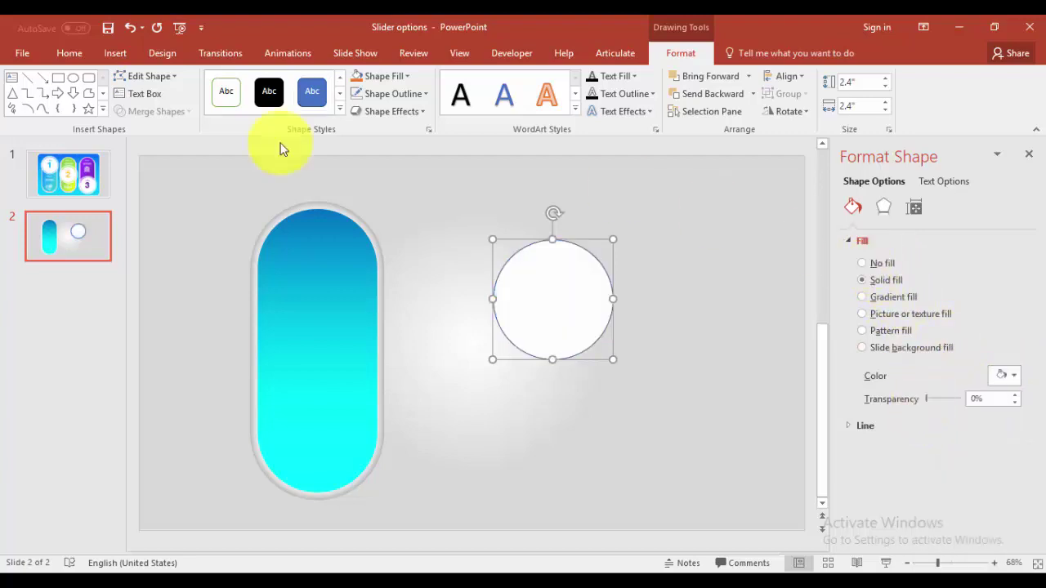
click(411, 95)
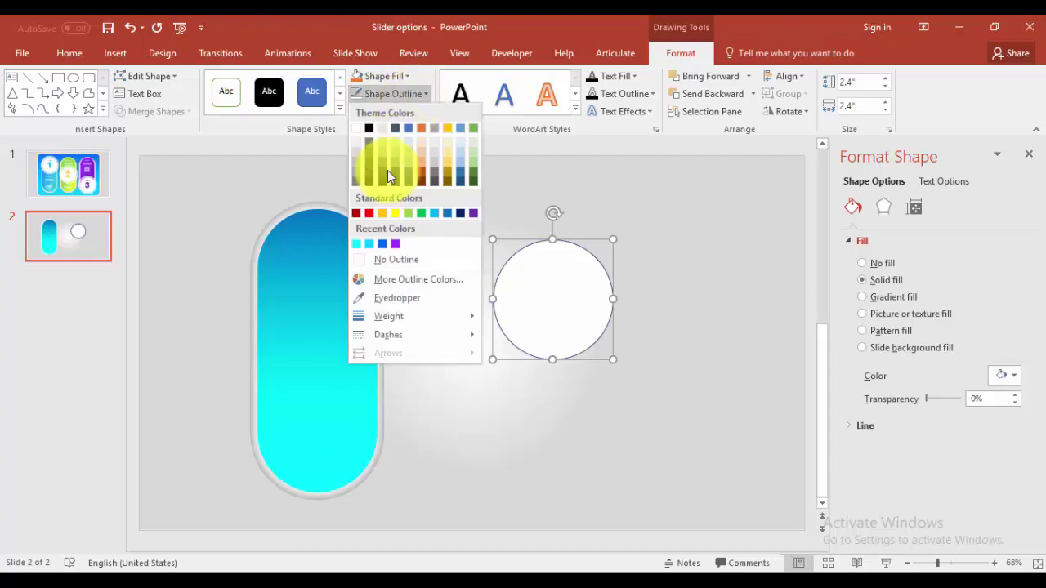
click(397, 259)
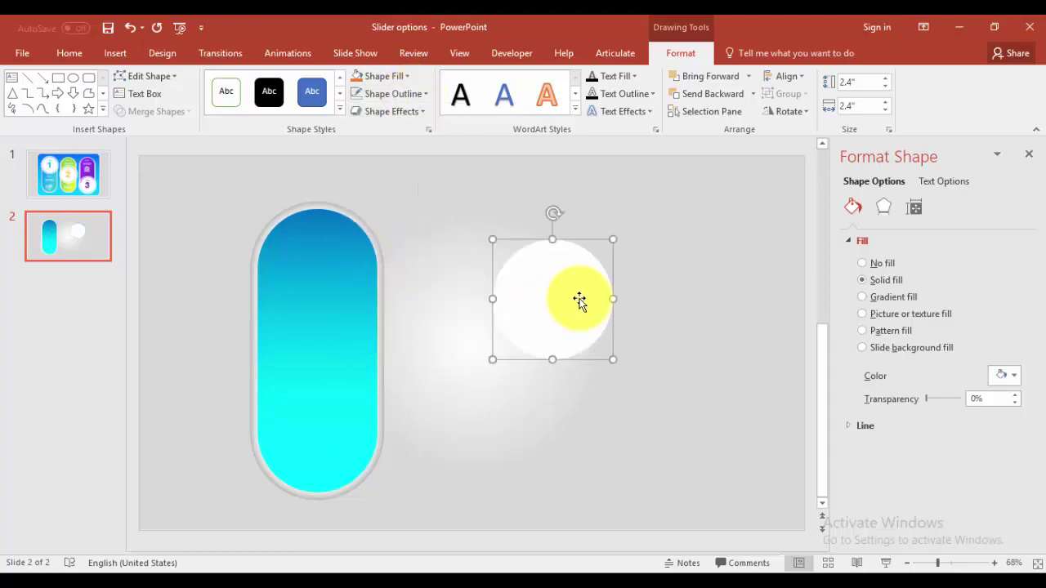
drag(580, 299, 547, 288)
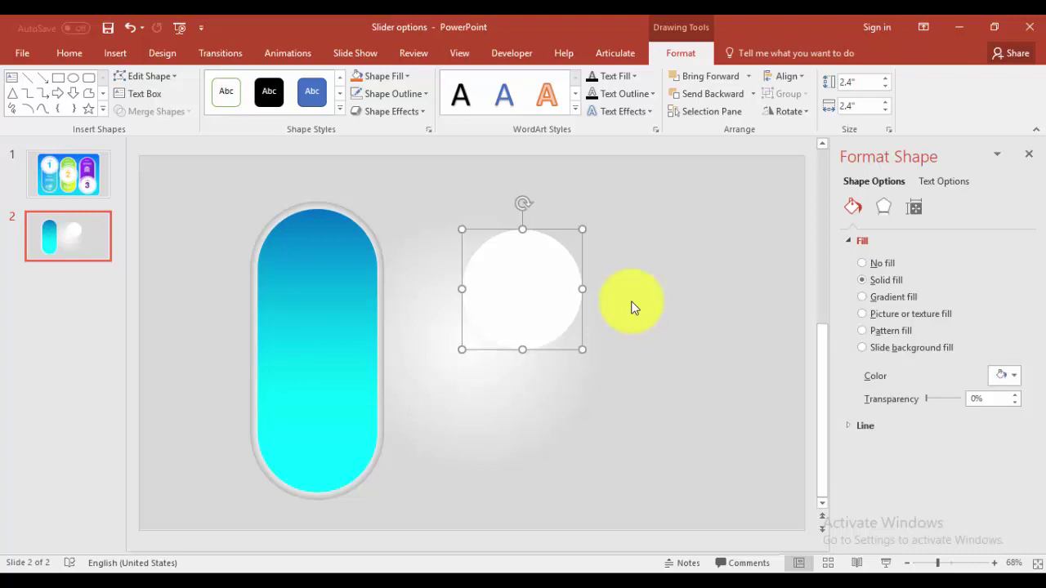
Duplicate the white circle to its right and set the copy's fill transparency to 60%
ctrl+drag(556, 285, 683, 274)
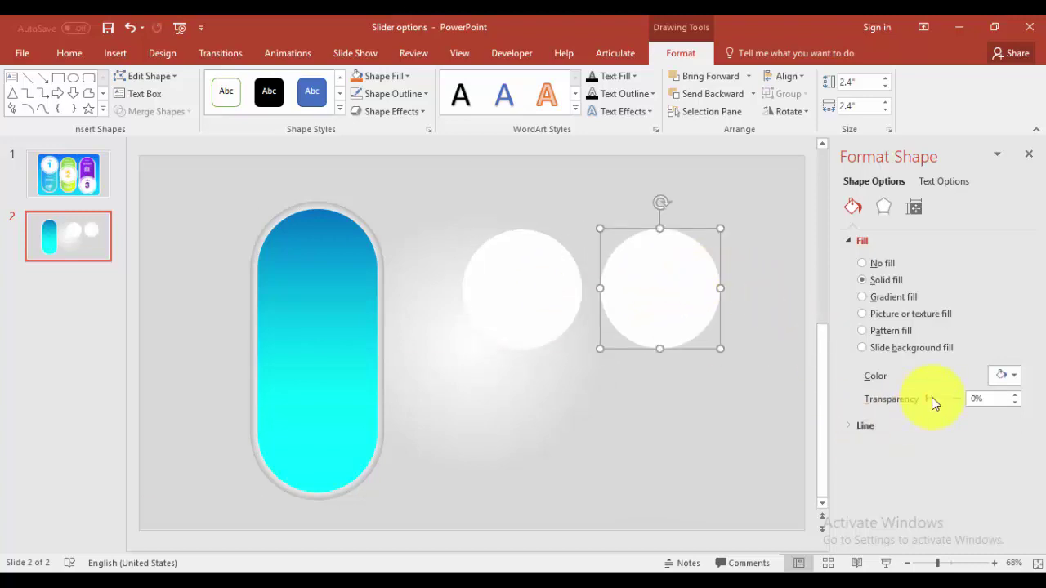
drag(926, 397, 945, 395)
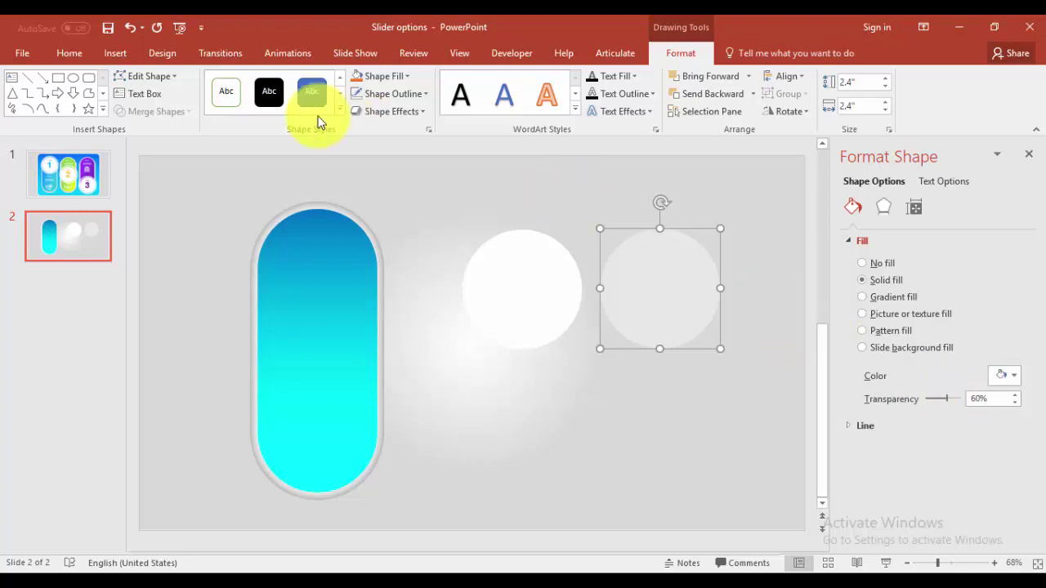
Give the translucent circle a white outline with a weight of 1½ pt
click(400, 98)
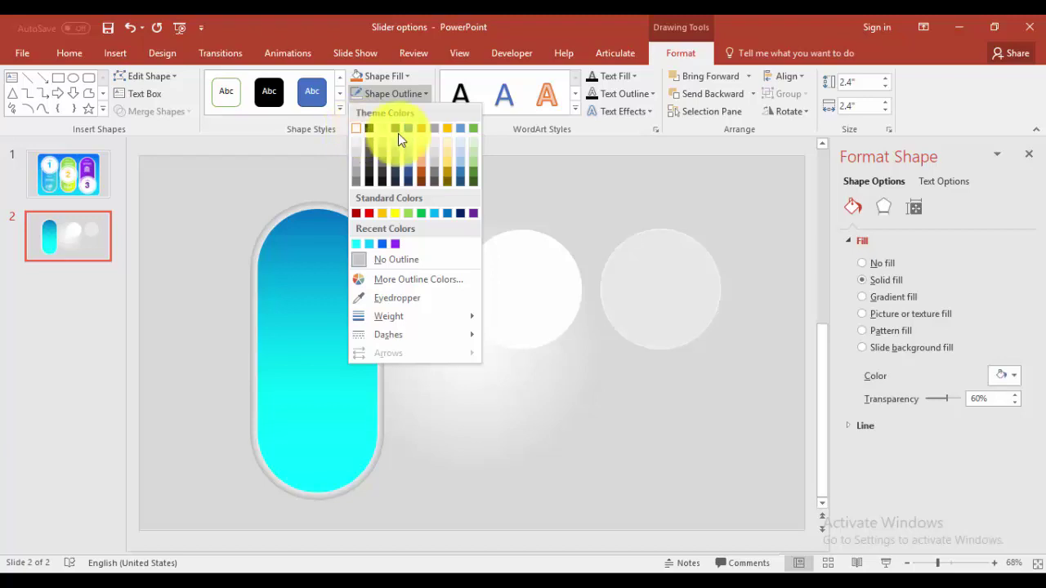
click(357, 128)
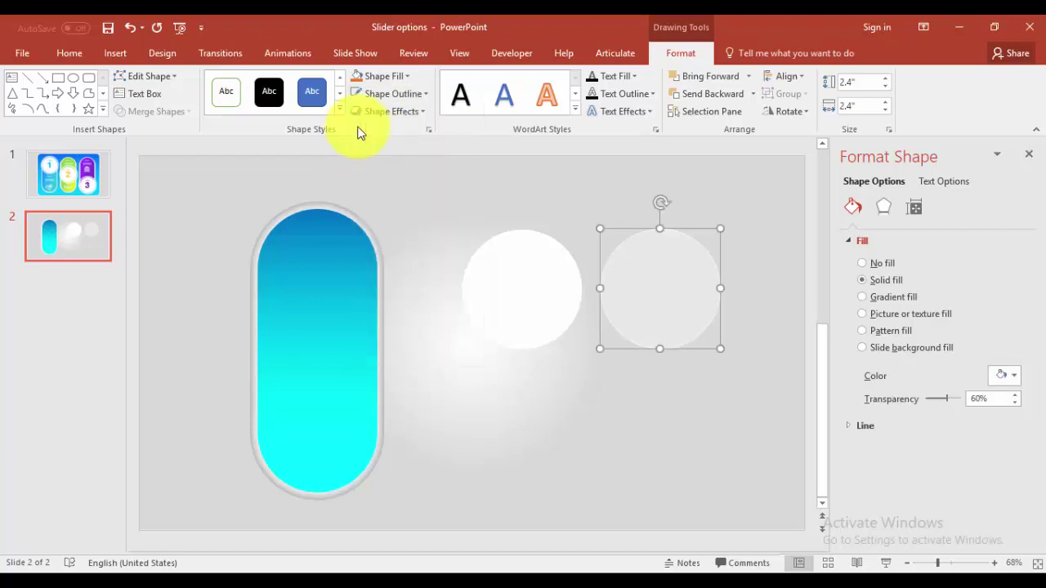
click(398, 93)
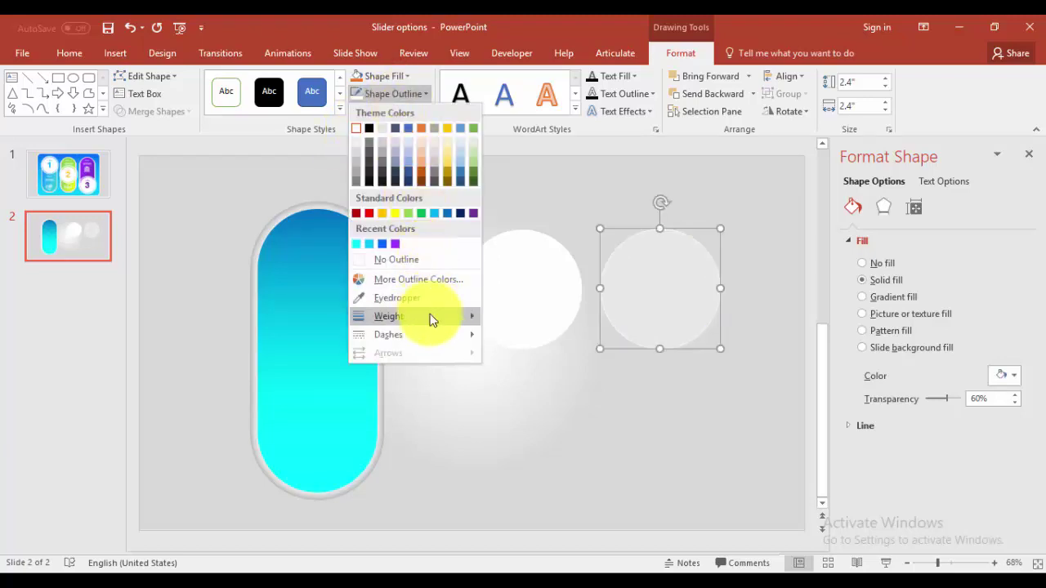
mouse_move(430, 316)
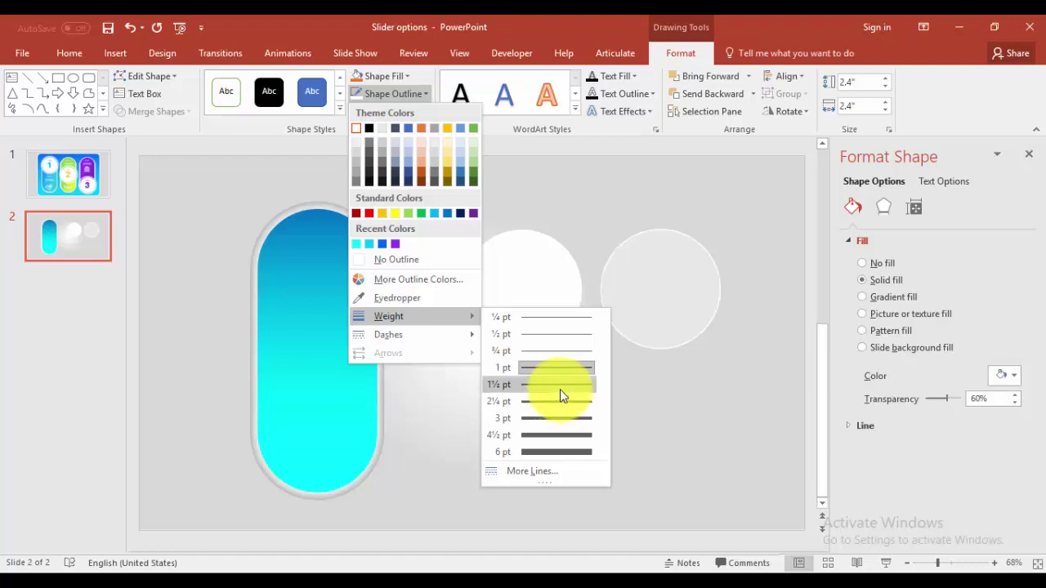
click(559, 389)
click(637, 396)
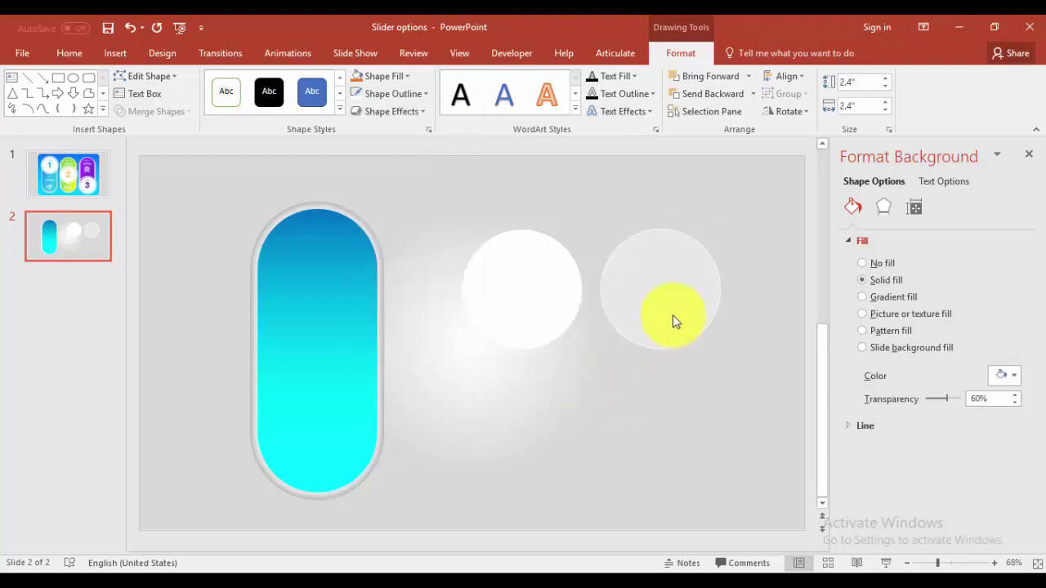
Move the translucent circle to overlap the white circle's right side and send it to the back
drag(668, 310, 613, 301)
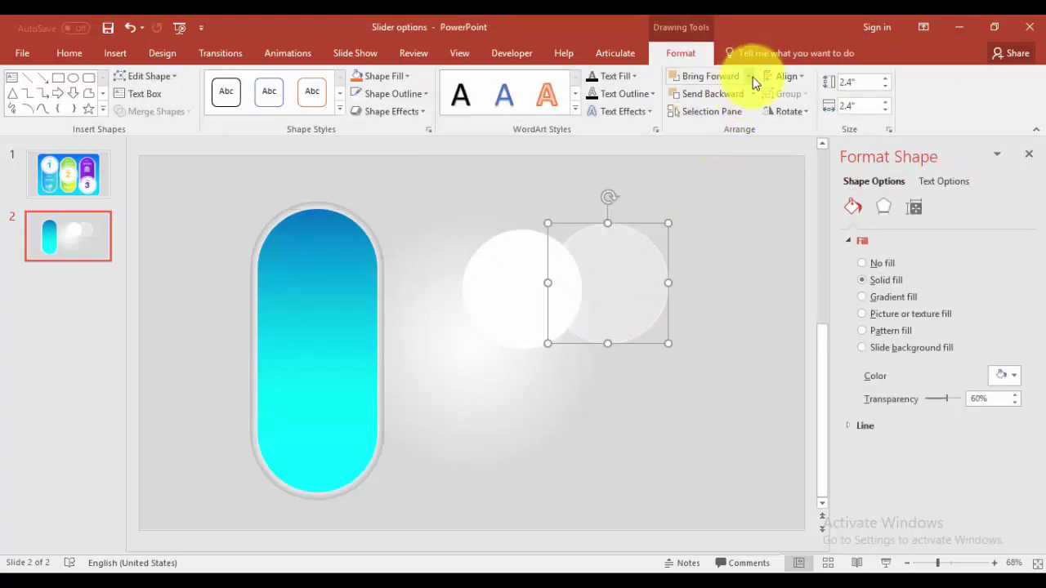
click(752, 94)
click(735, 129)
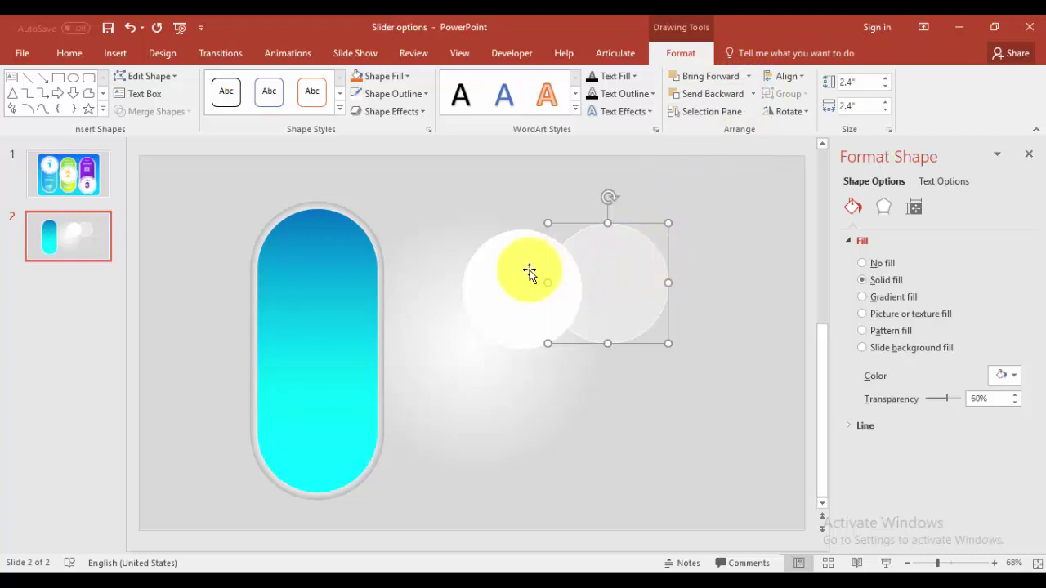
Align the white and translucent circles to a common vertical centre line
shift+click(539, 263)
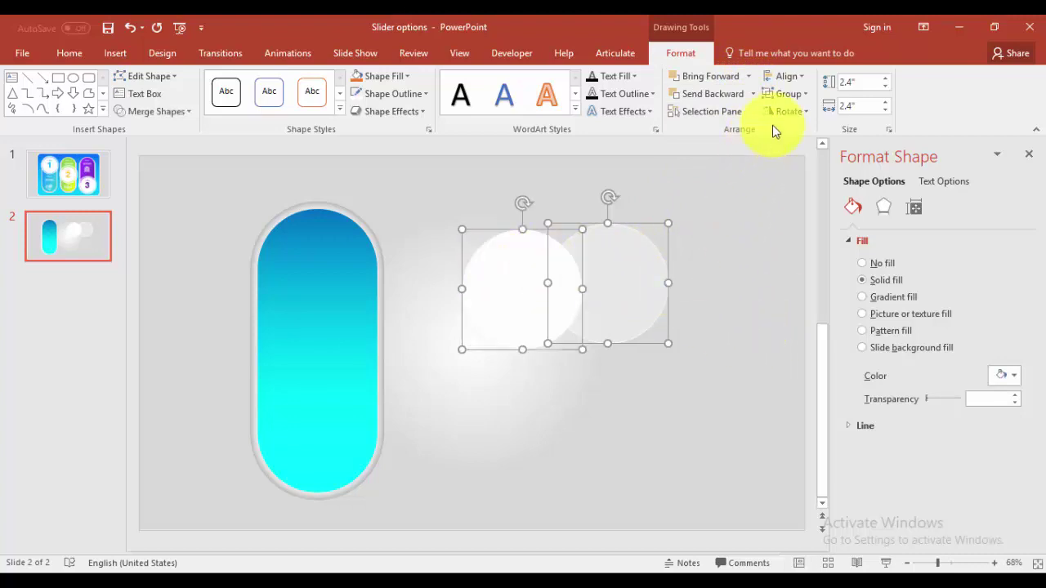
click(786, 76)
click(796, 77)
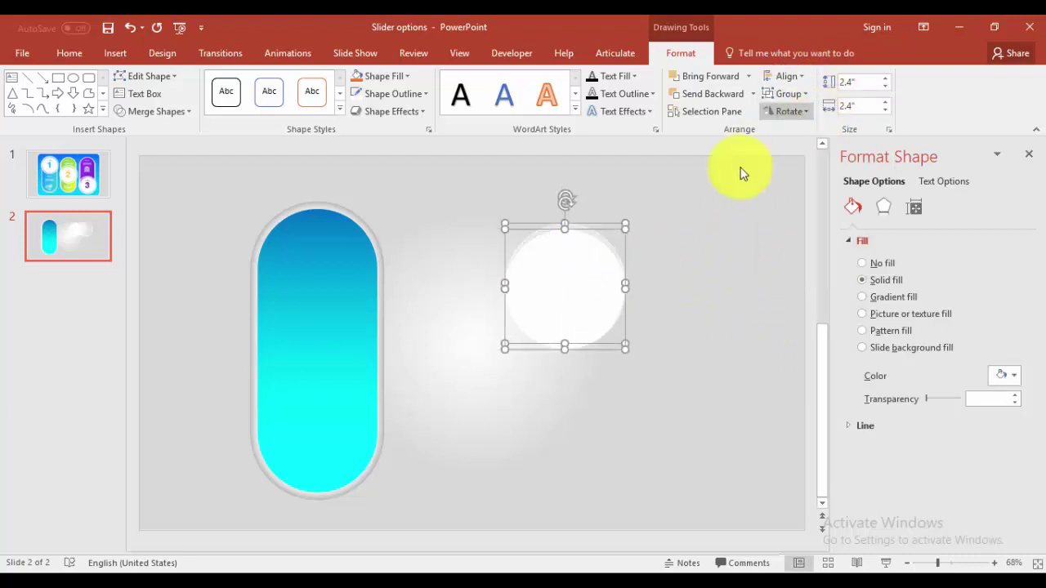
click(674, 238)
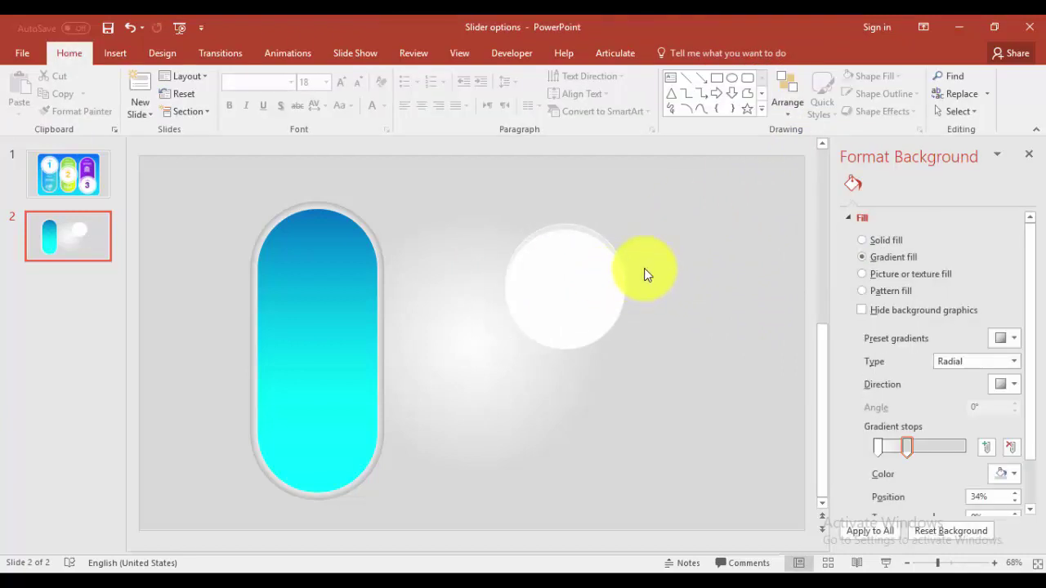
Move the white circle aside and set the translucent circle's height and width to 2.9" each
click(583, 287)
drag(590, 283, 672, 283)
click(549, 254)
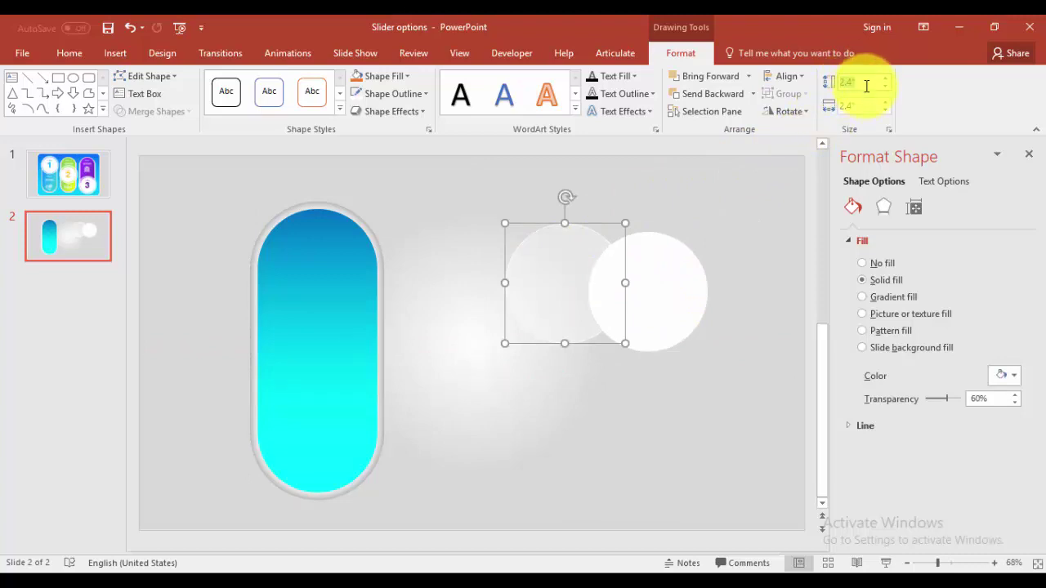
text(2.9)
click(865, 107)
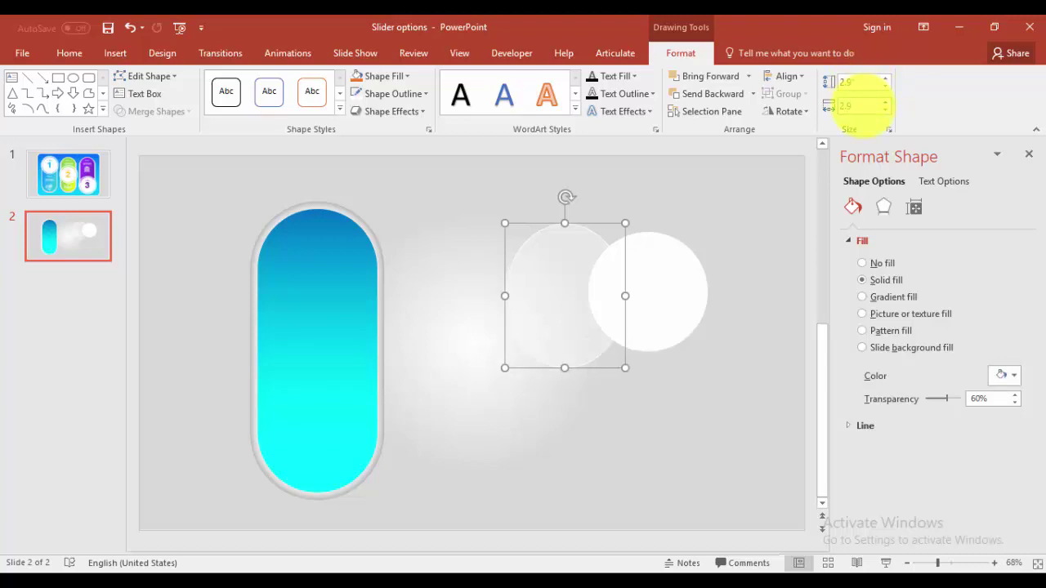
text(2.9)
key(Return)
Align the white circle and the larger translucent circle by center and middle so they are concentric
shift+click(672, 270)
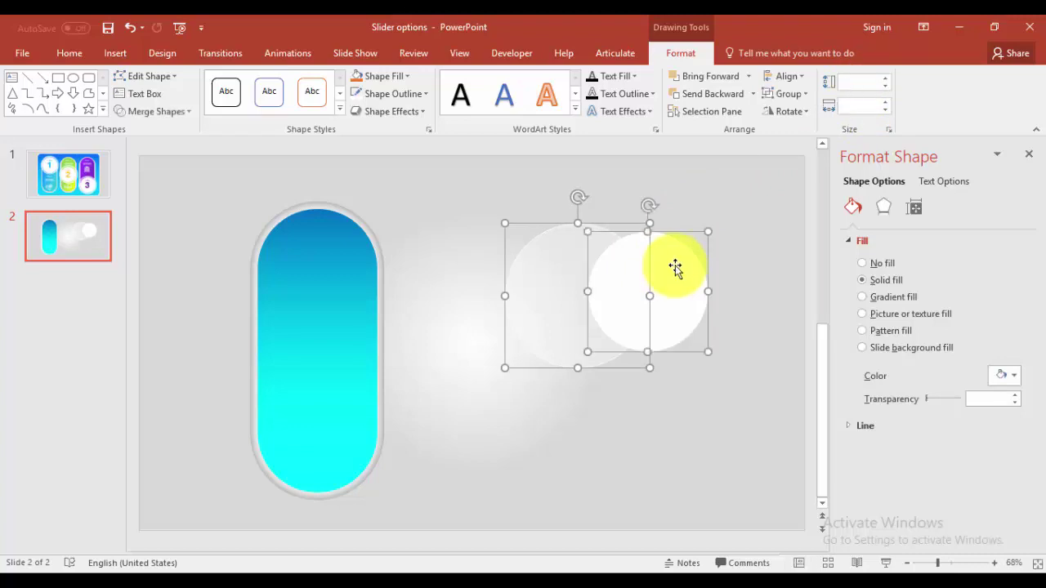
click(786, 76)
click(814, 114)
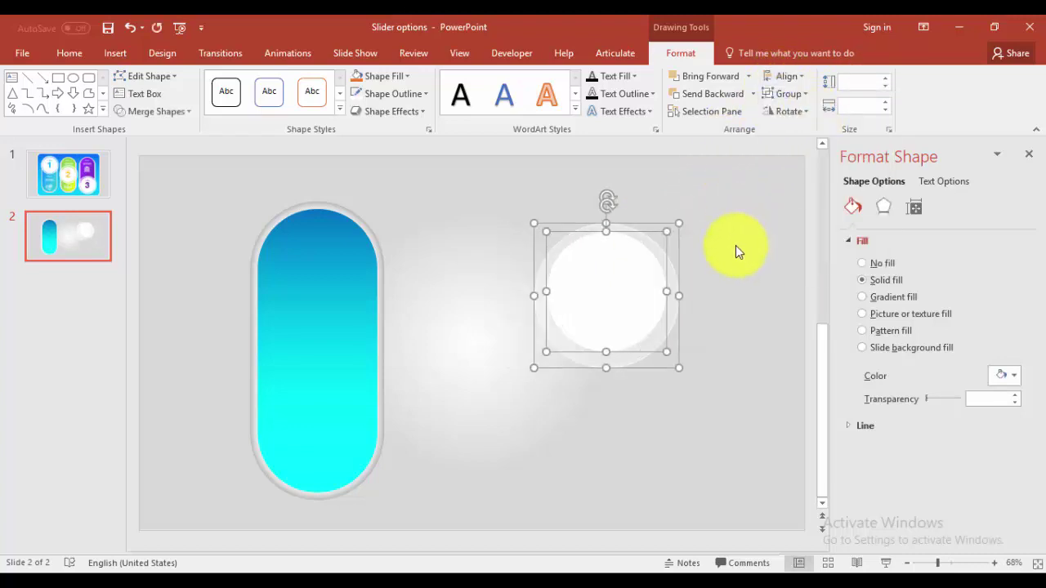
click(790, 77)
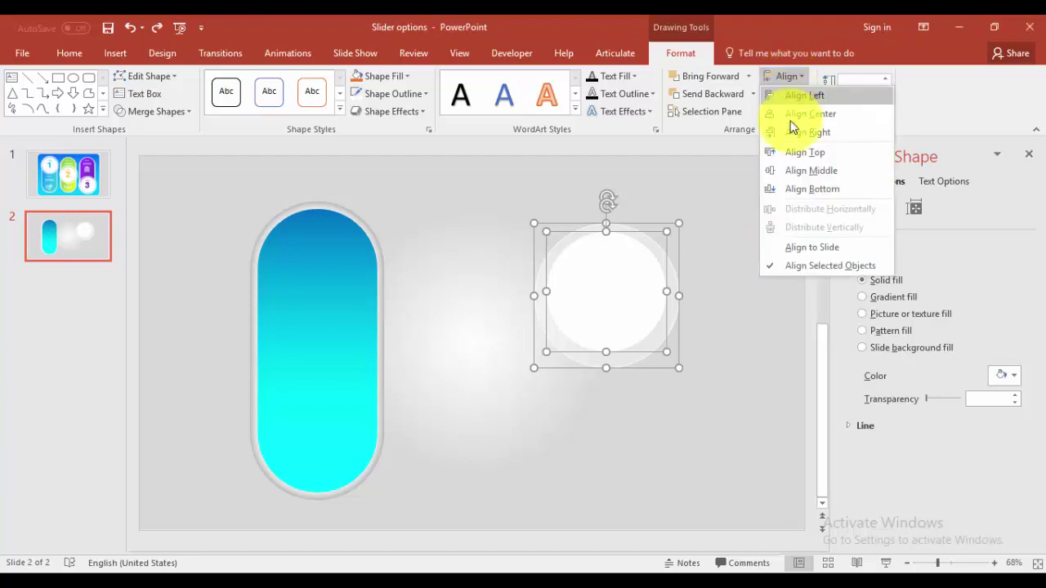
click(814, 173)
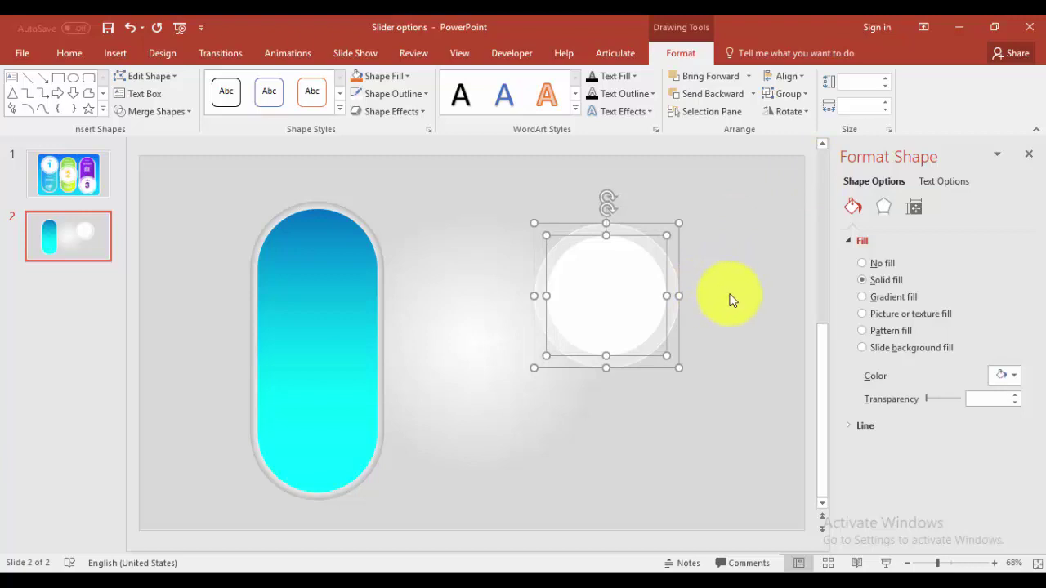
Group the two concentric circles and position the group over the upper end of the blue pill
right_click(645, 265)
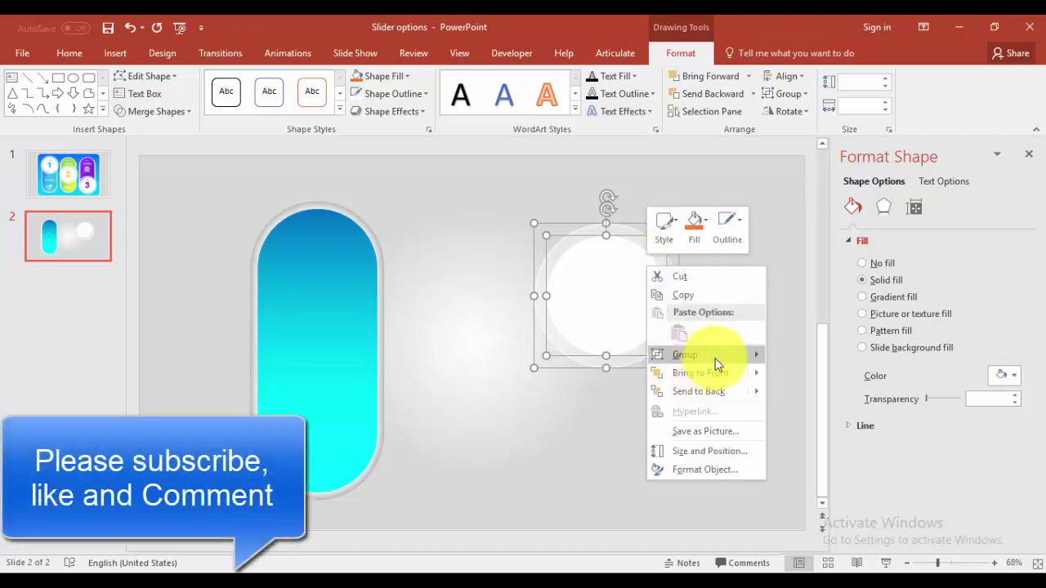
click(805, 360)
drag(645, 285, 355, 258)
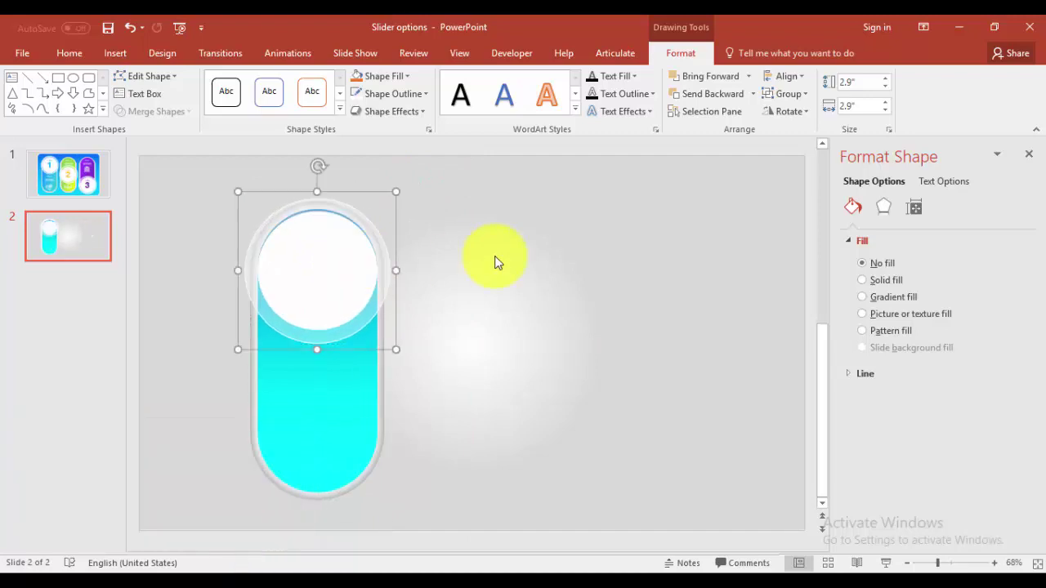
key(ctrl+Up)
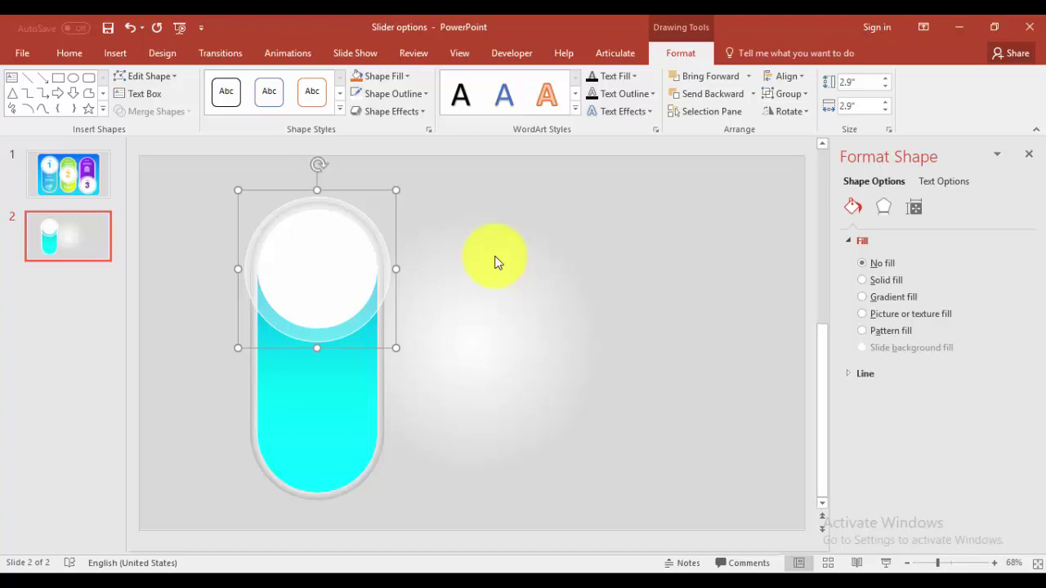
click(494, 262)
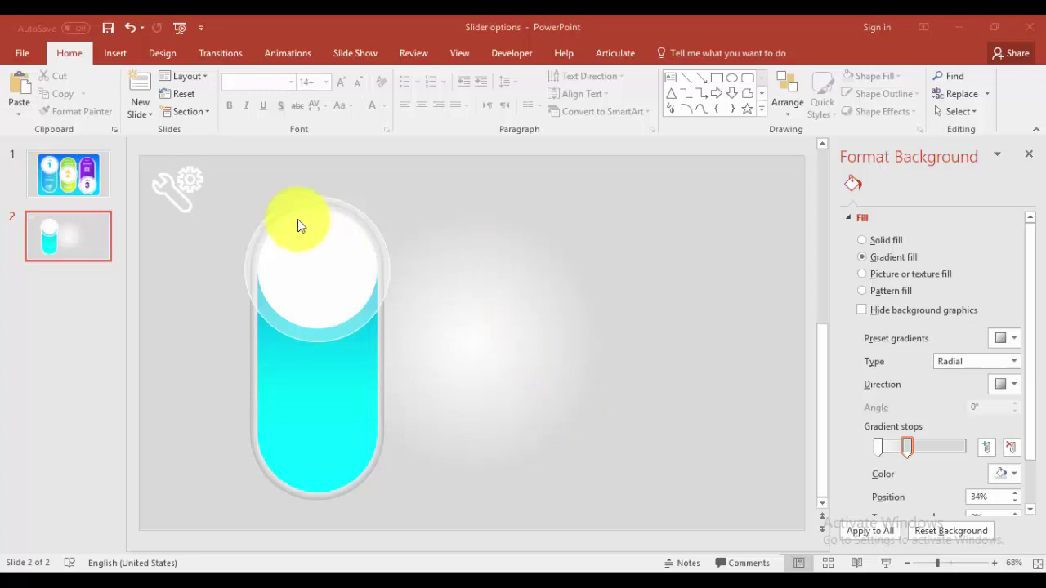
Move the white wrench-and-gear icon to the lower end of the blue pill, centred horizontally
click(182, 191)
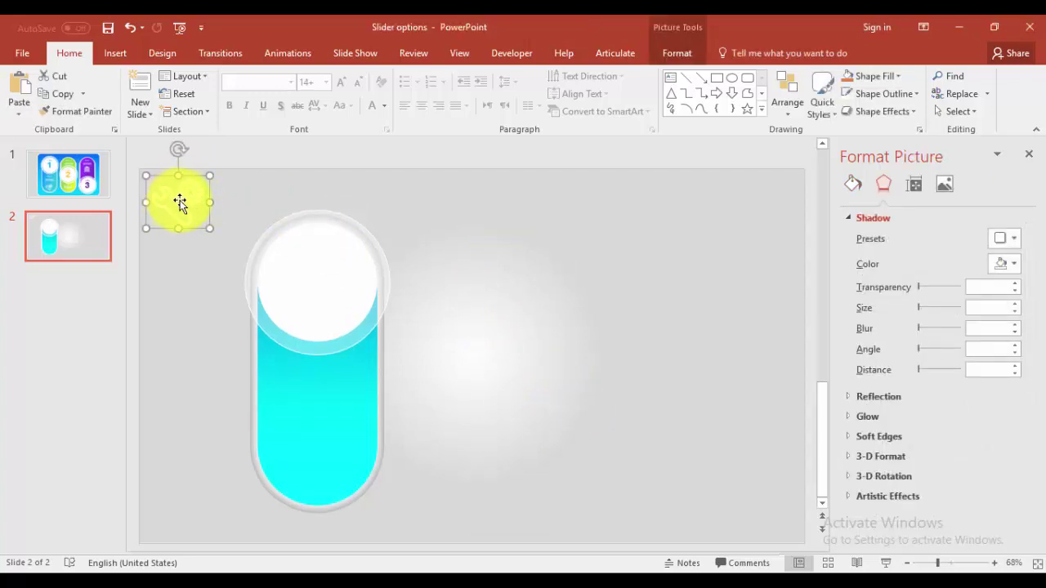
drag(179, 205, 312, 447)
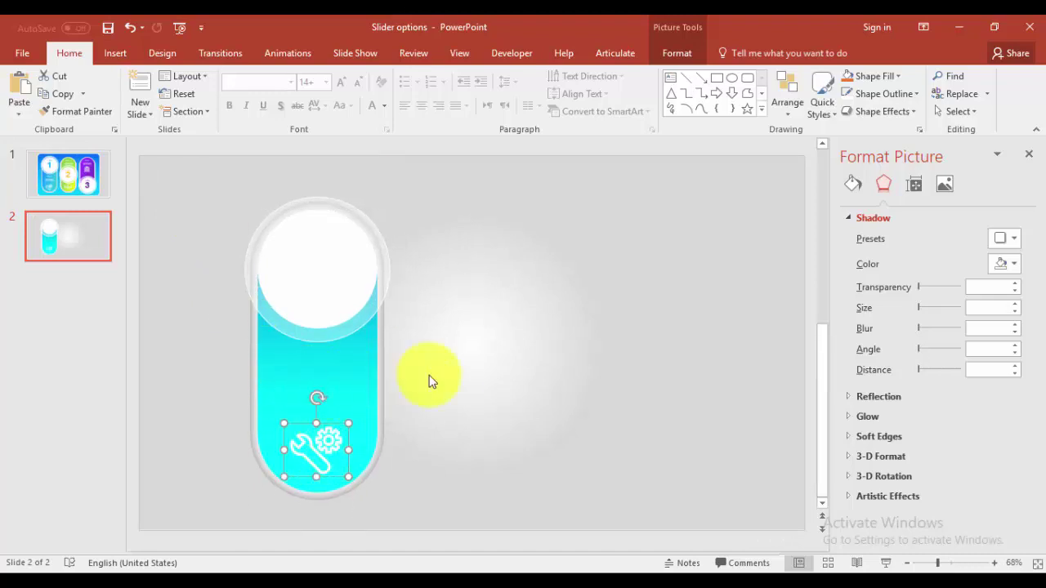
click(596, 237)
Add a text box to the right of the pill reading "Title" and, below a blank line, "Enter your description here"
click(123, 52)
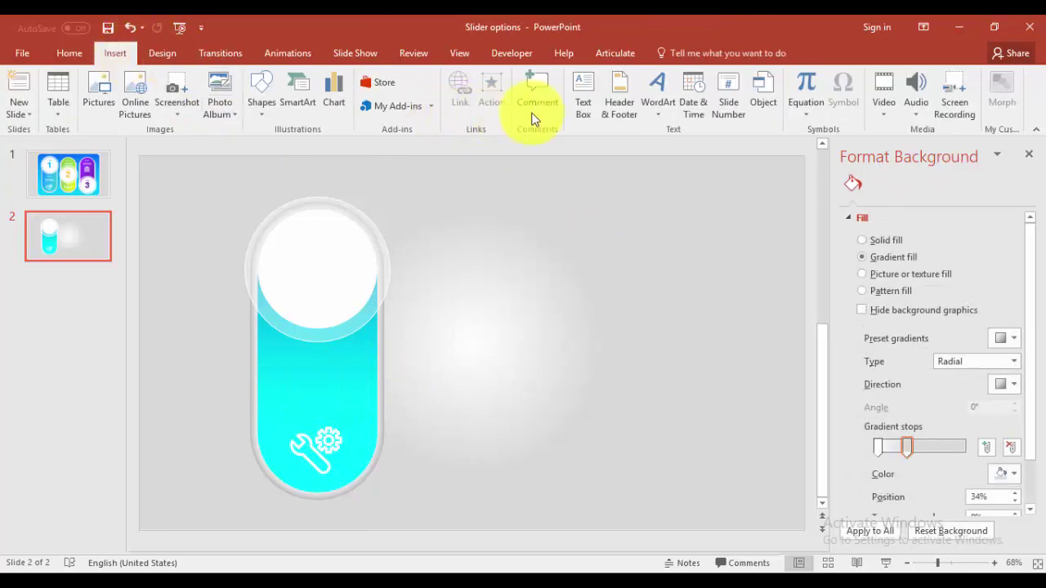
click(575, 81)
drag(504, 248, 686, 315)
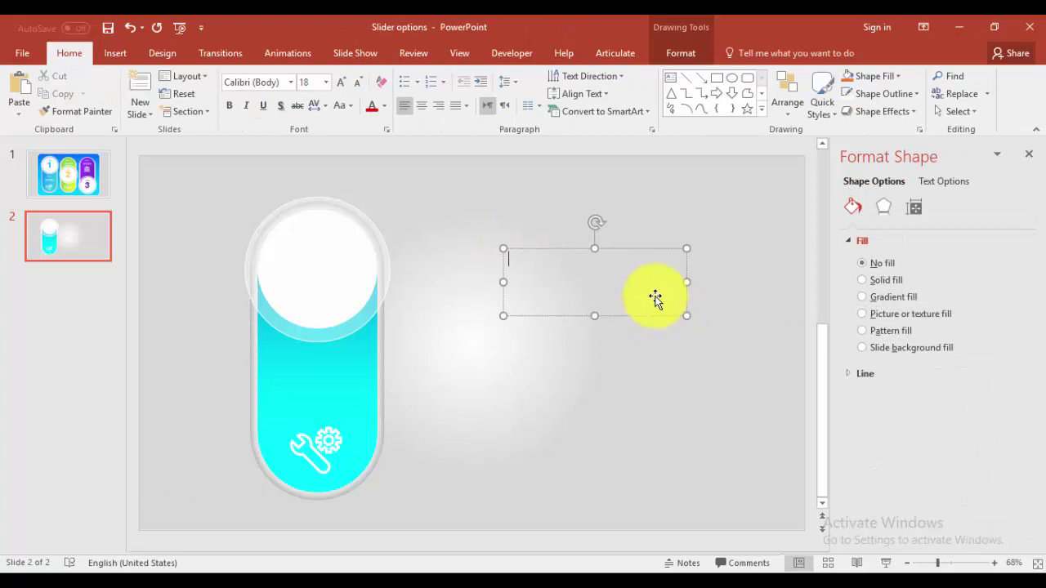
text(Y)
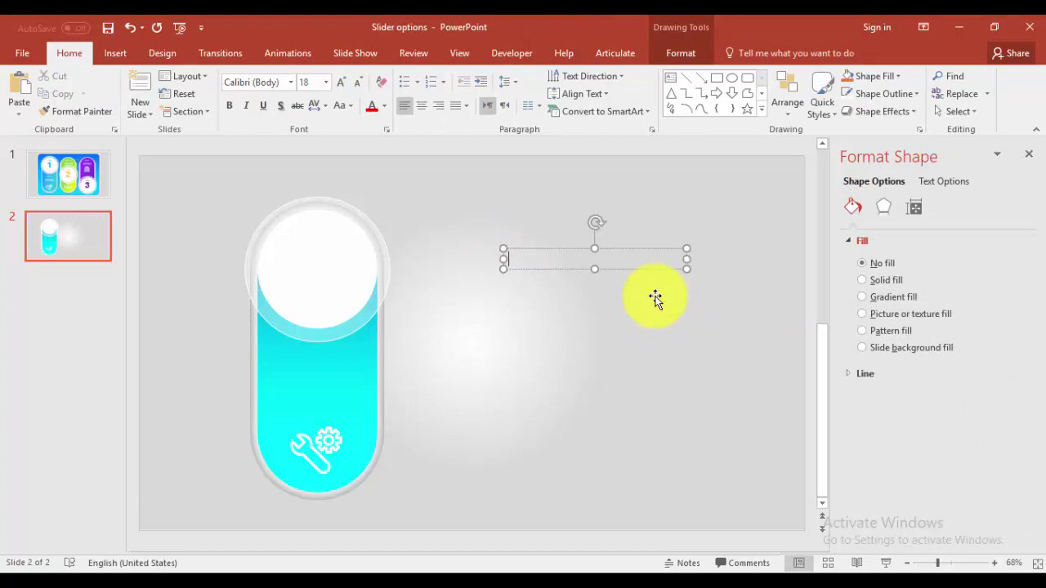
text(itle)
key(Return)
text(En)
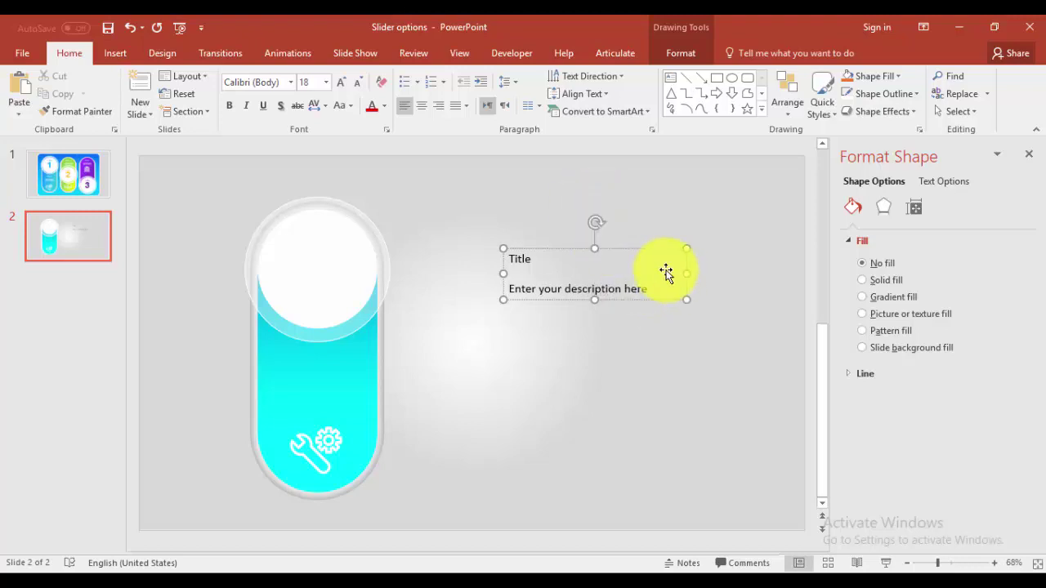
Centre the text box's paragraphs and change its font to Helvetica
click(628, 248)
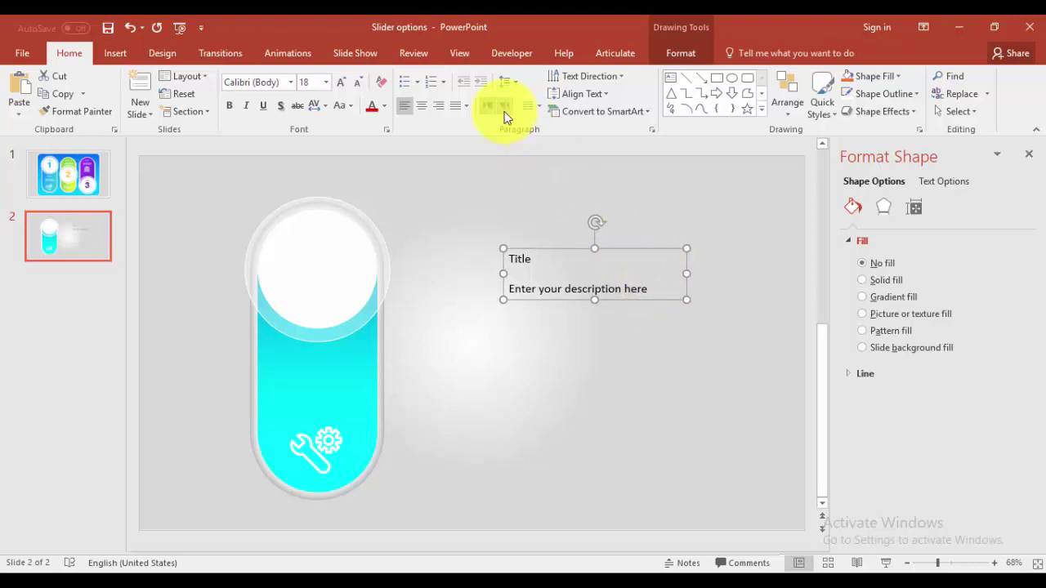
click(421, 105)
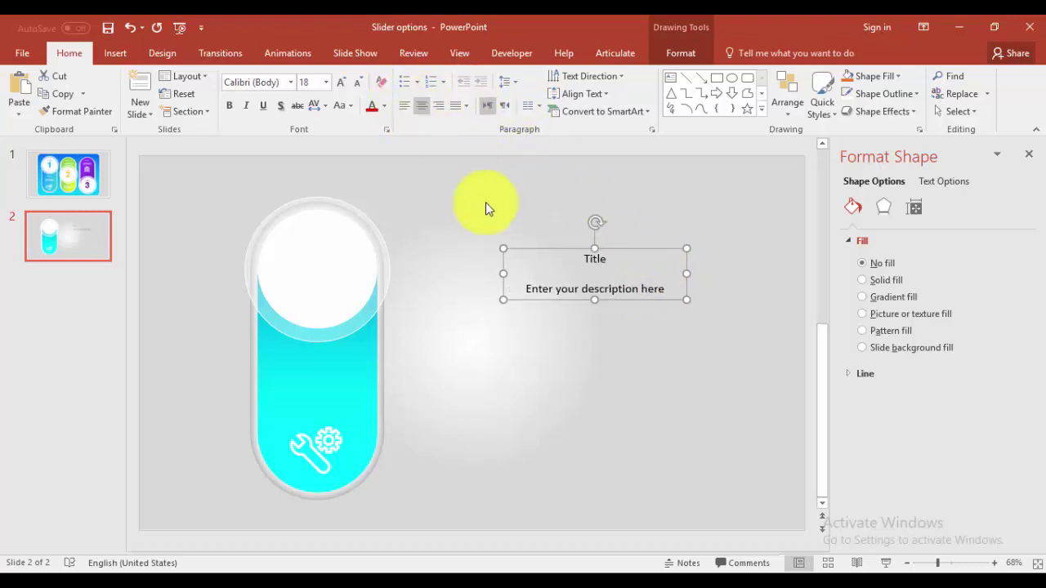
click(260, 83)
text(Helvetica)
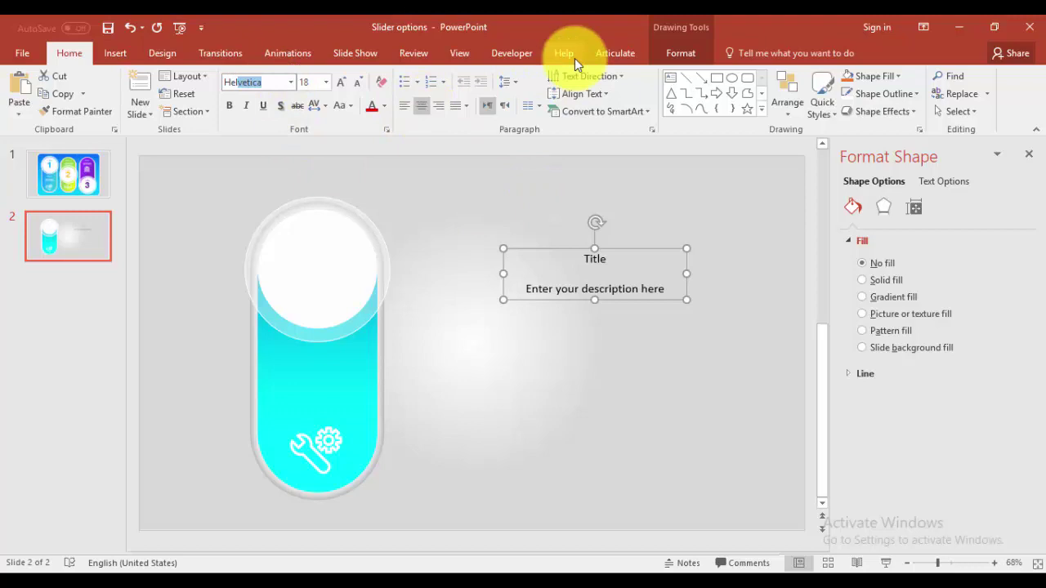
key(Return)
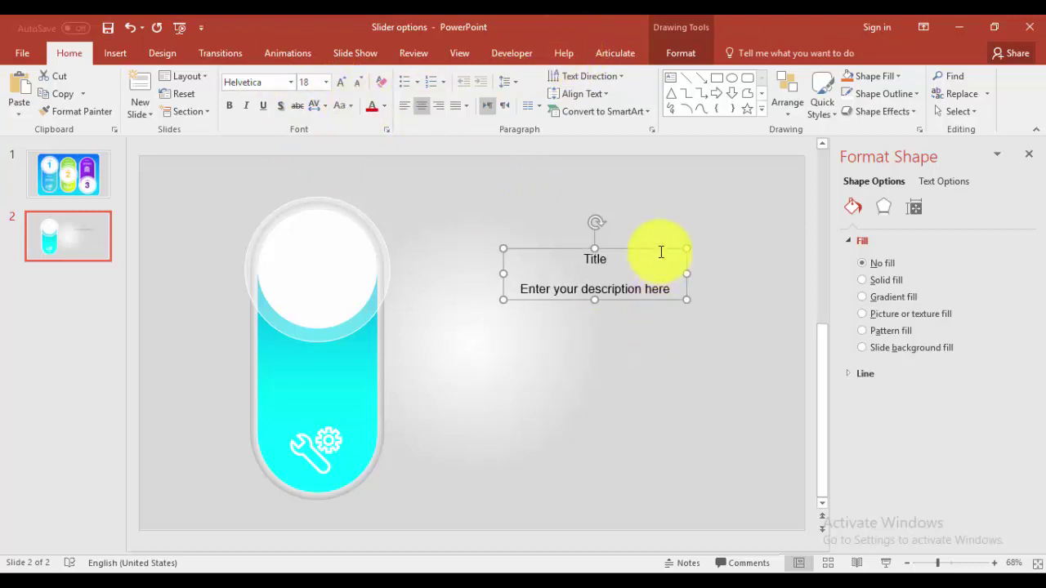
Move the text box onto the blue pill between circle and icon, and narrow it to the pill's width
drag(653, 250, 375, 384)
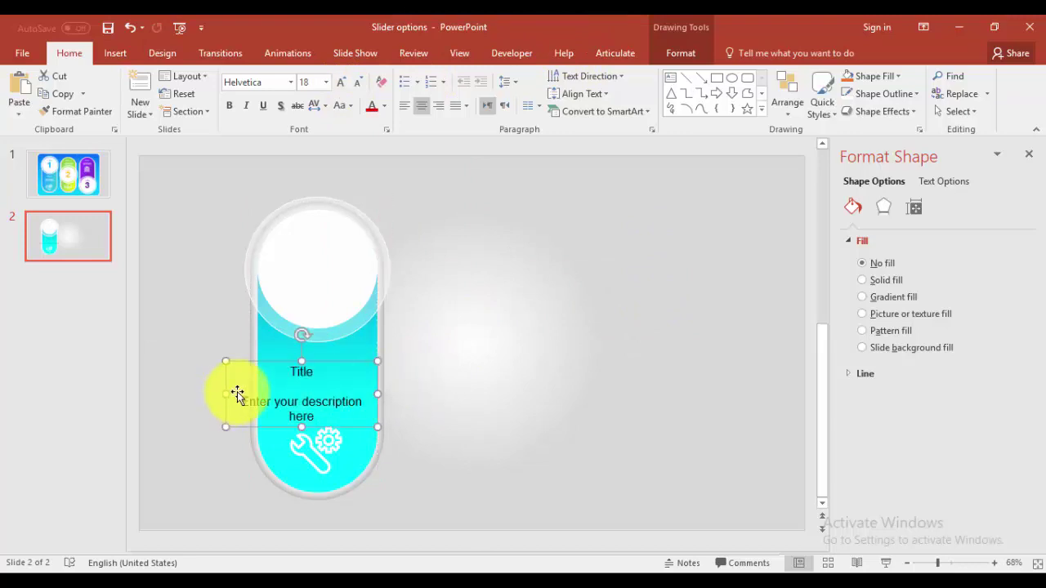
drag(226, 395, 259, 387)
click(338, 365)
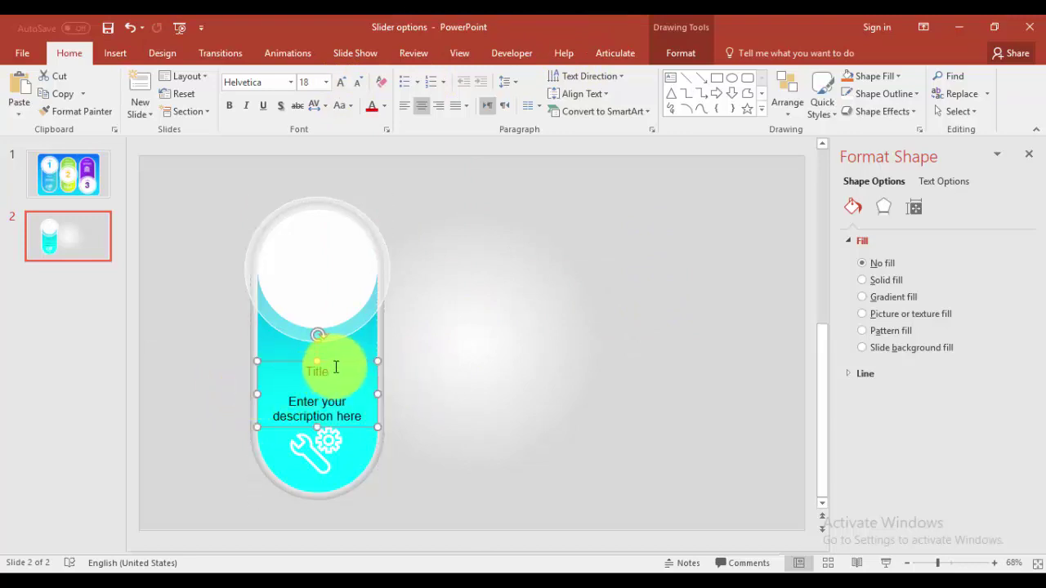
drag(340, 365, 342, 351)
Colour the title and description text on the blue pill white and enlarge it to 20 pt
click(386, 104)
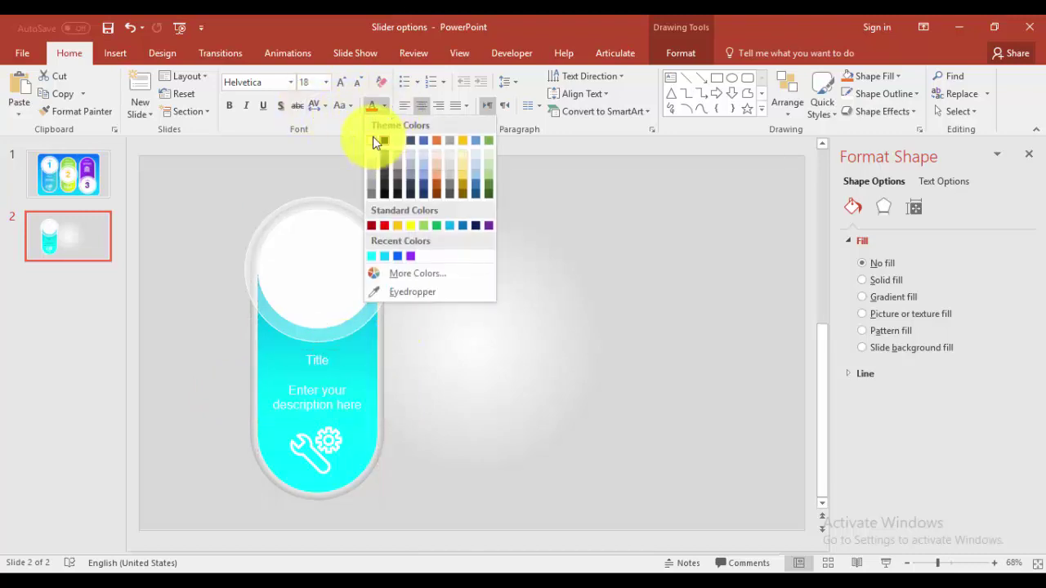
click(372, 139)
click(341, 82)
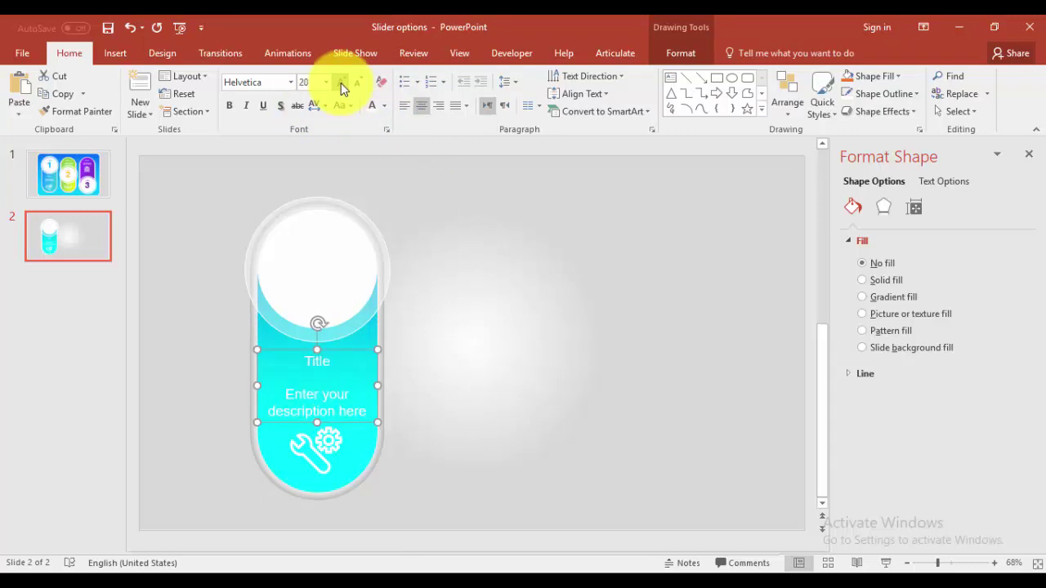
click(555, 319)
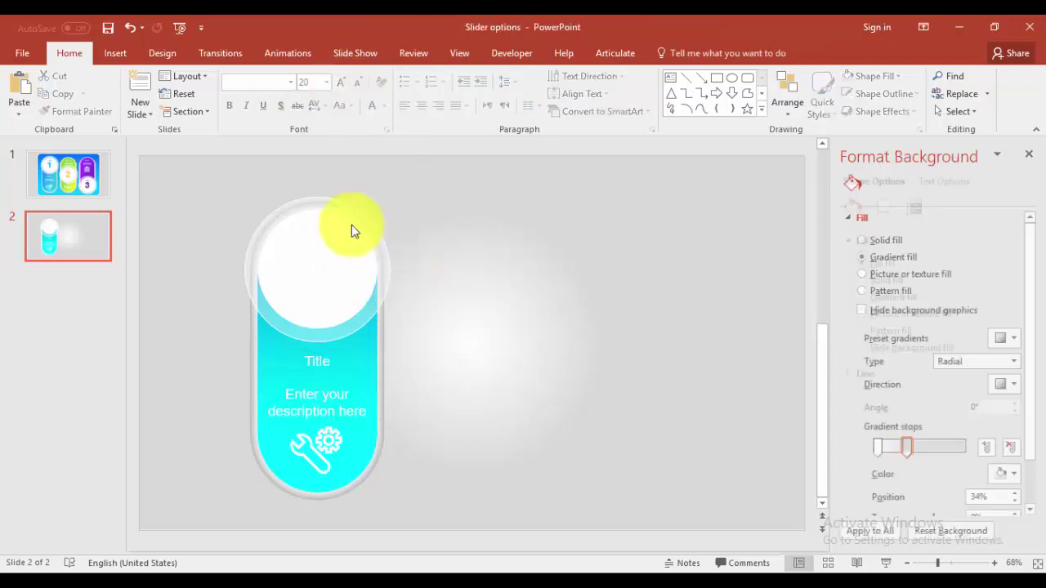
Add a text box reading "1" to the right of the pill and set its font to Helvetica
click(124, 51)
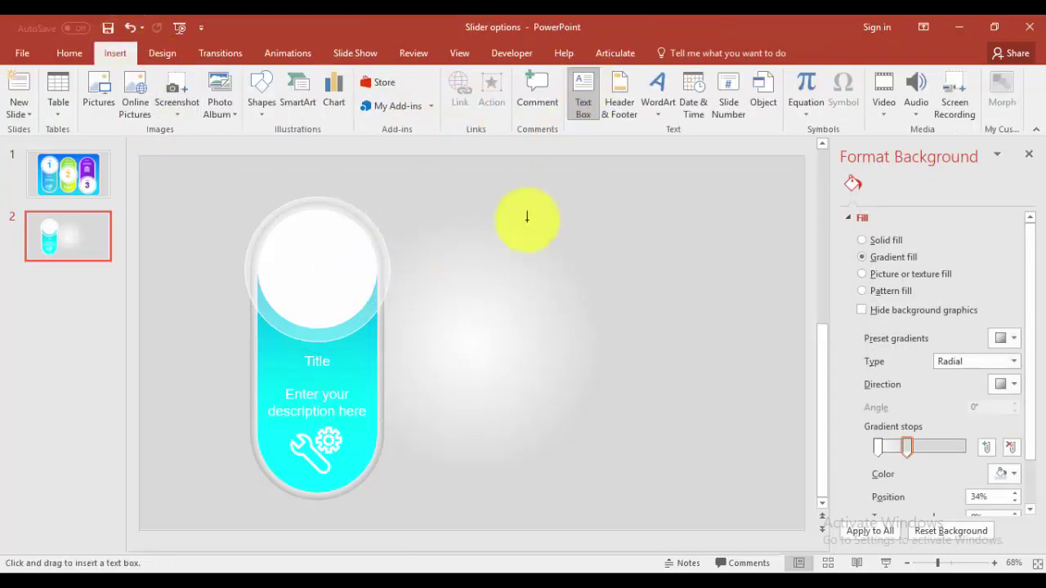
click(520, 242)
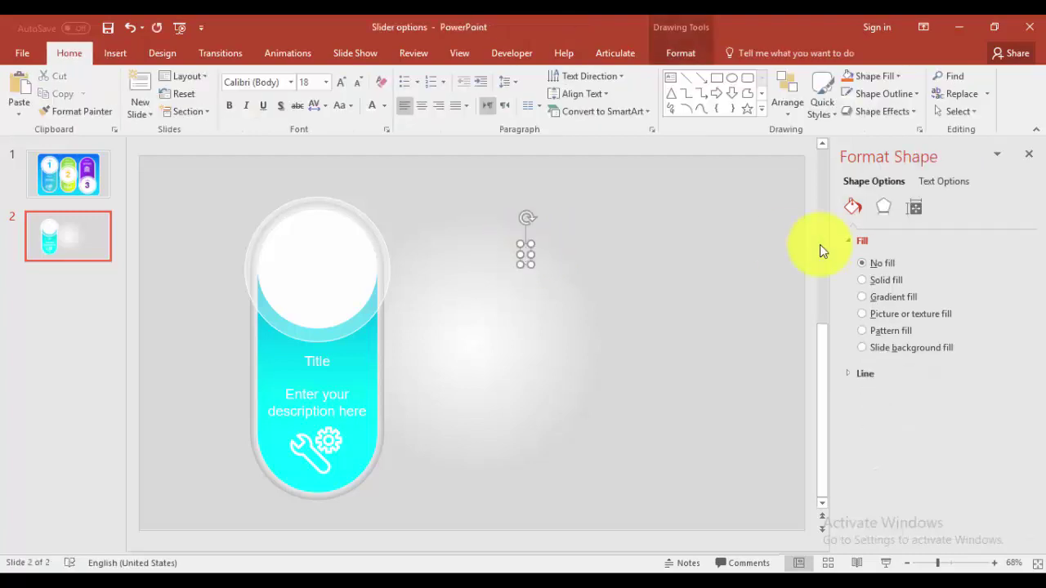
text(1)
key(BackSpace)
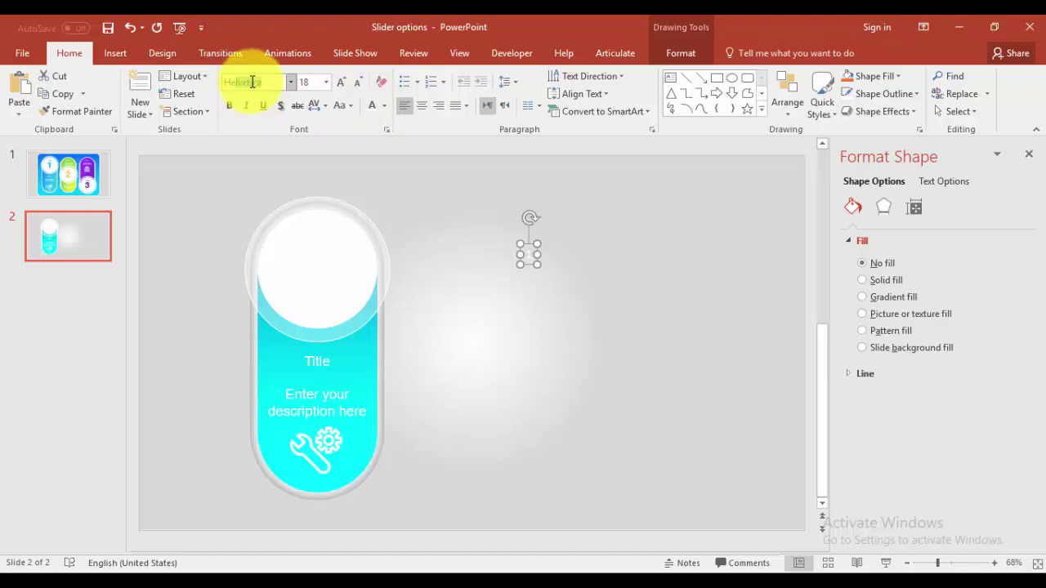
Enlarge the number "1" to 138 pt
click(344, 83)
click(344, 84)
click(344, 83)
click(344, 83)
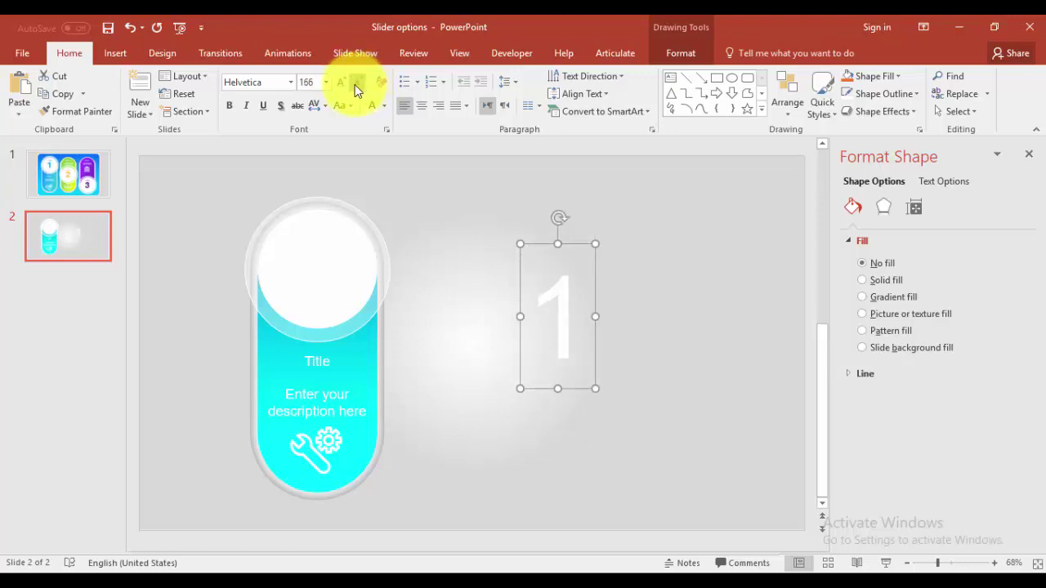
click(358, 83)
Colour the number "1" standard blue and move it to the centre of the pill's white circle
click(384, 106)
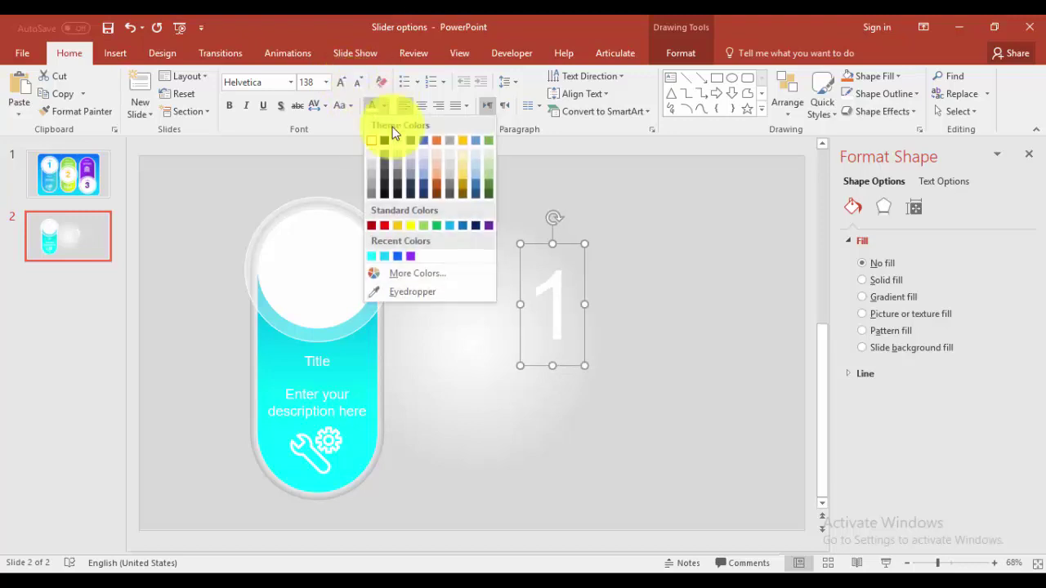
click(464, 225)
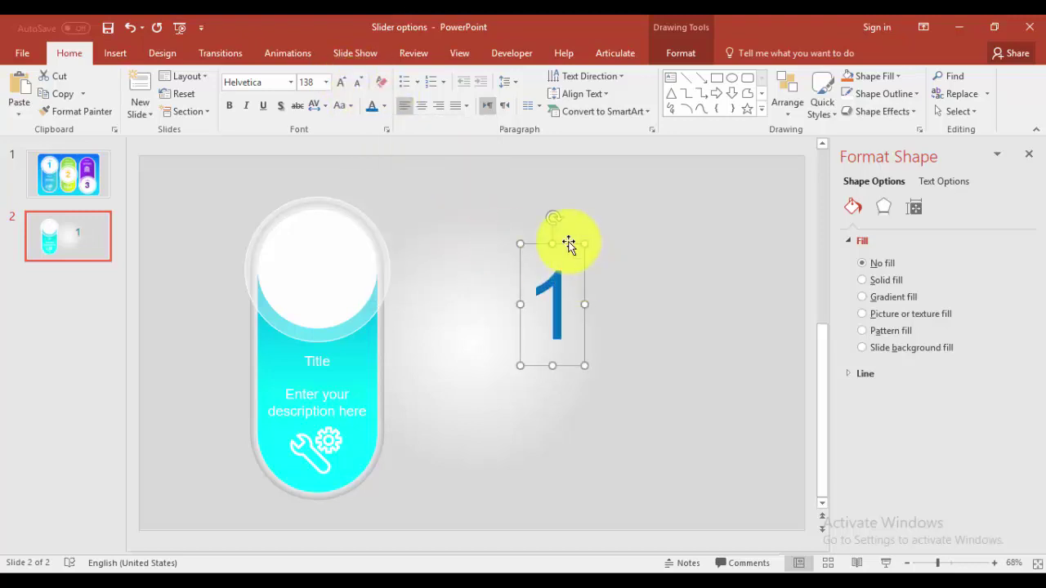
drag(567, 245, 331, 208)
click(463, 265)
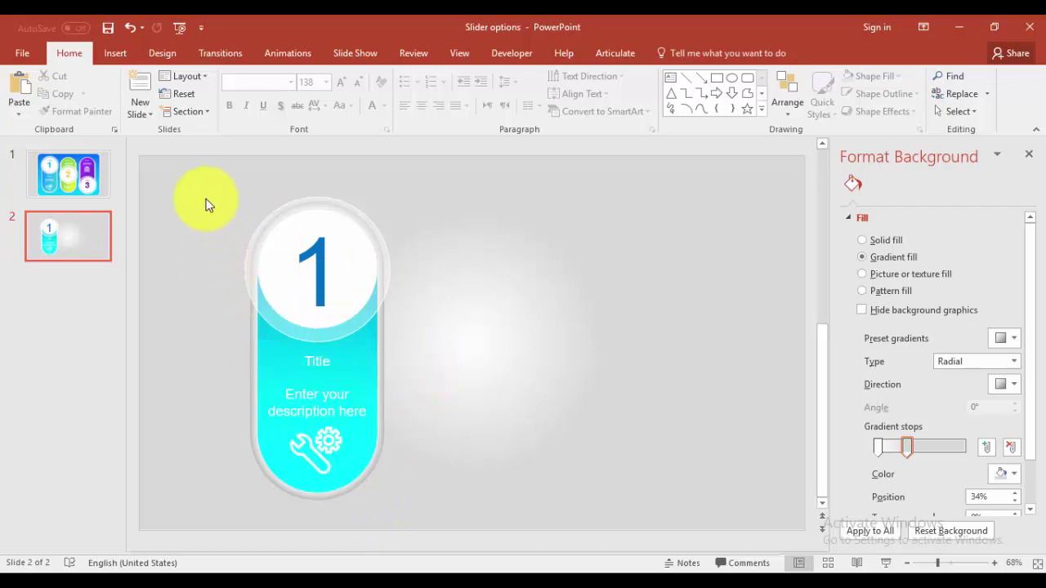
Group all the elements of the first option, including pill, circles, number, text and icon
drag(200, 183, 439, 538)
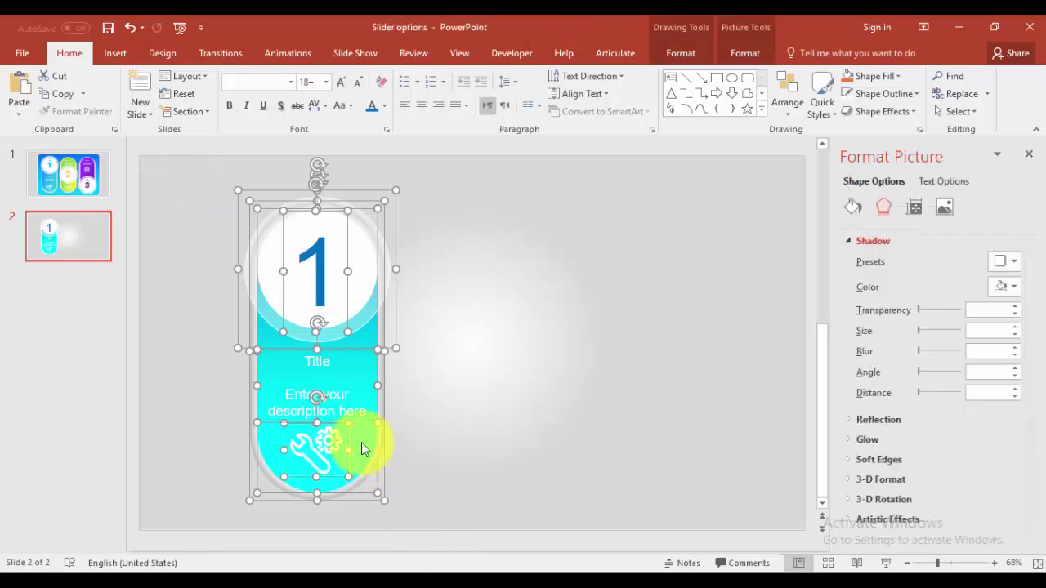
right_click(376, 411)
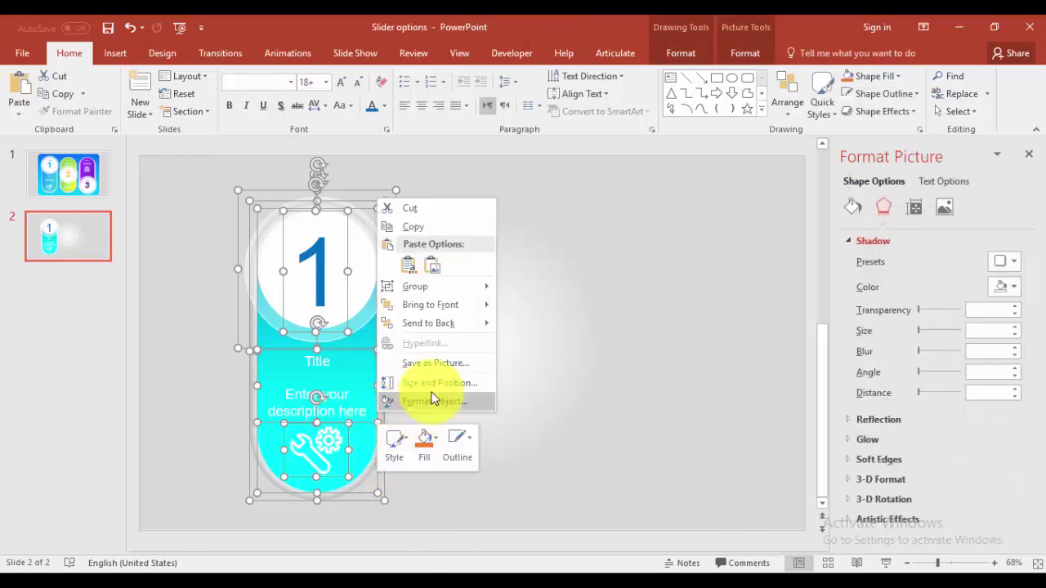
mouse_move(455, 298)
click(535, 288)
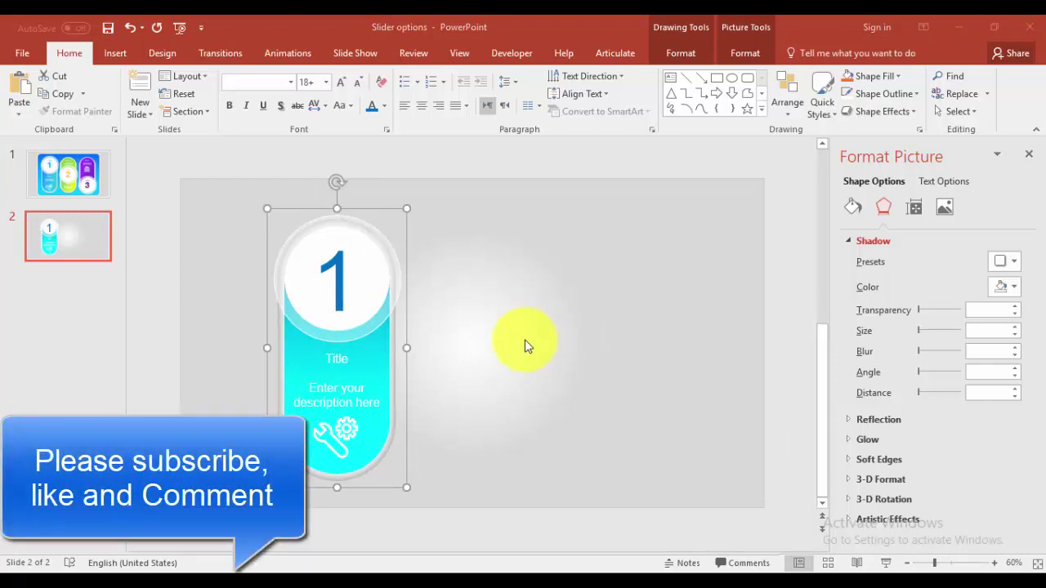
Duplicate the grouped first option and place the copy directly to its right
click(384, 337)
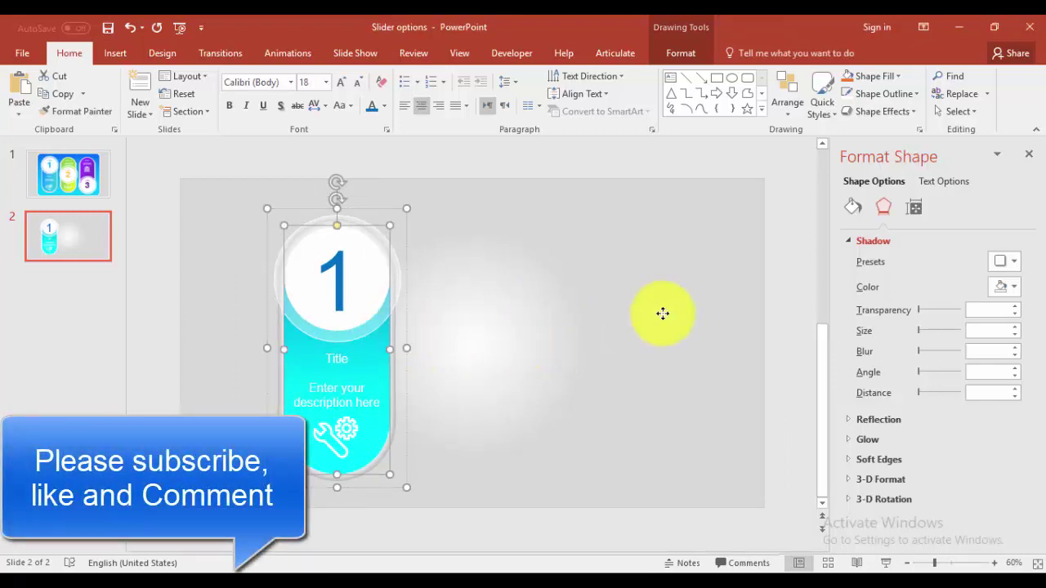
click(389, 338)
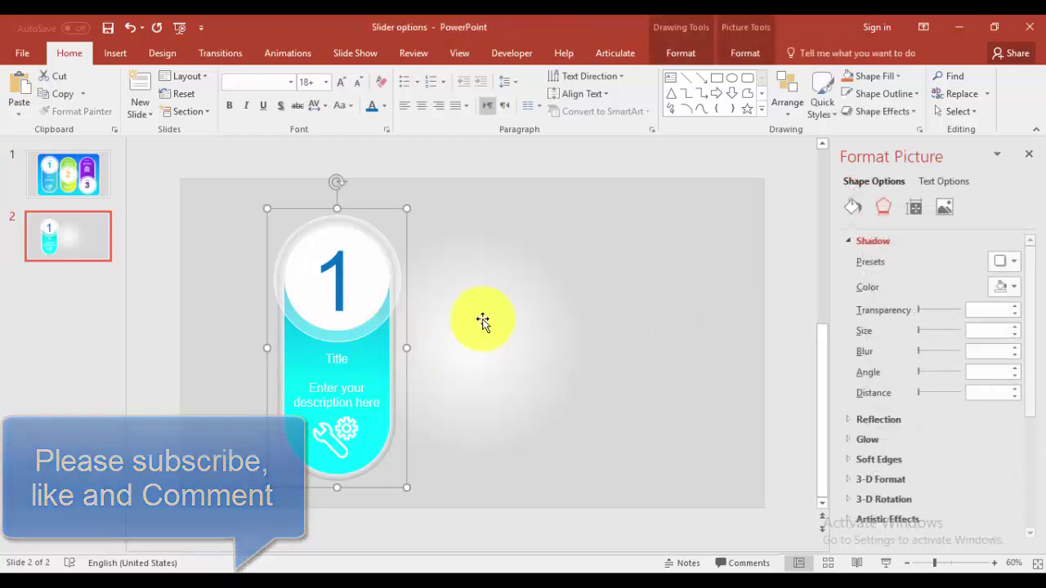
drag(397, 341, 531, 336)
Ungroup the copied option so its elements can be edited separately
right_click(531, 348)
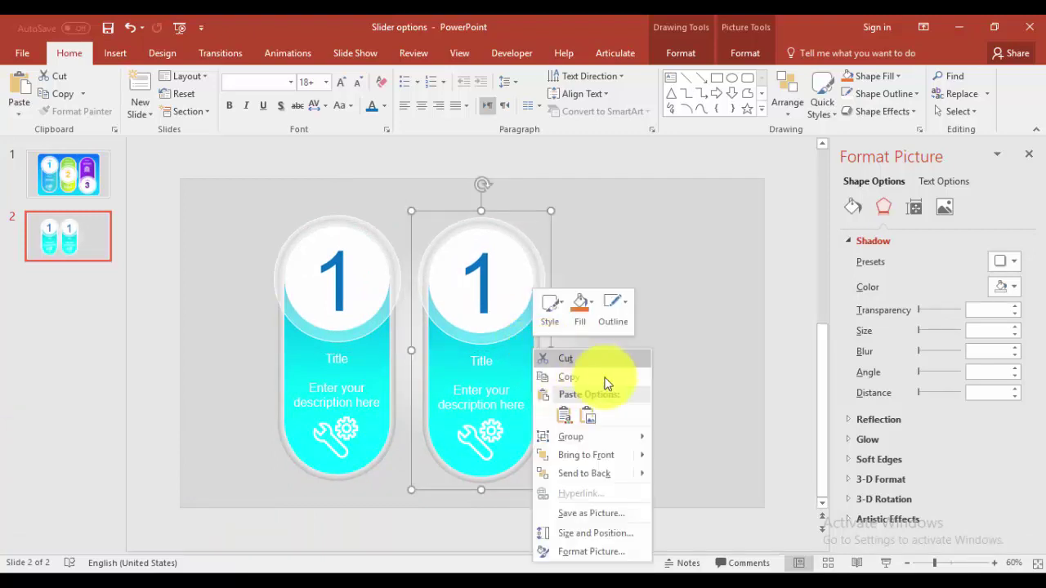
mouse_move(649, 444)
click(684, 474)
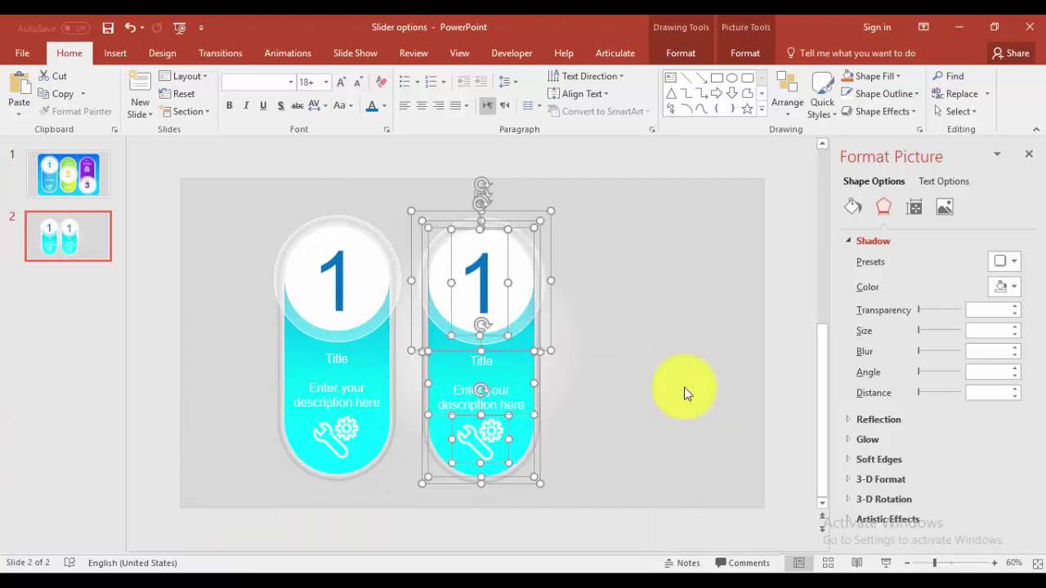
click(652, 368)
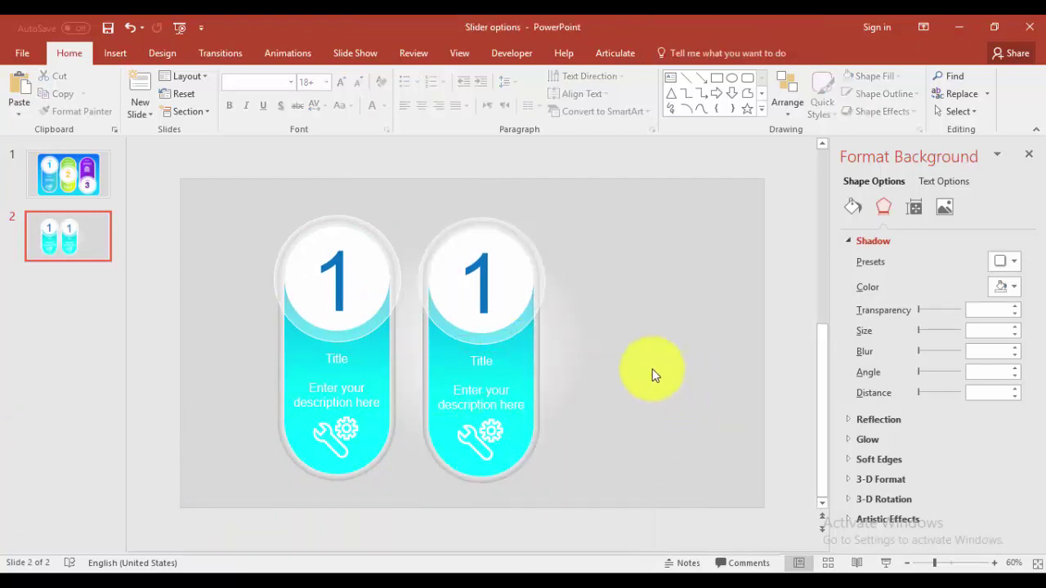
Recolour the second pill's gradient with a green first stop and a light green last stop
click(524, 363)
click(530, 341)
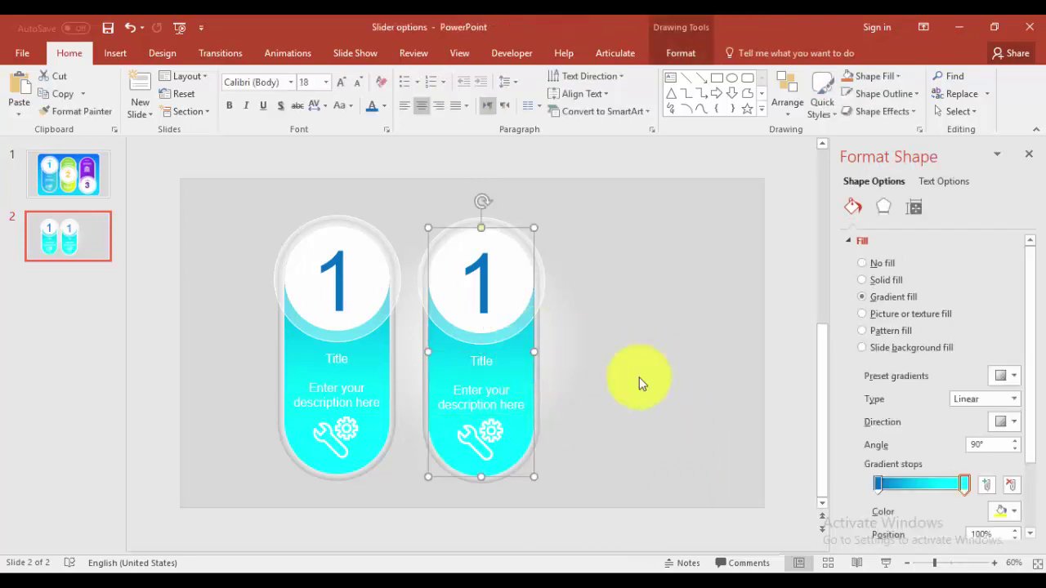
click(878, 485)
click(1013, 512)
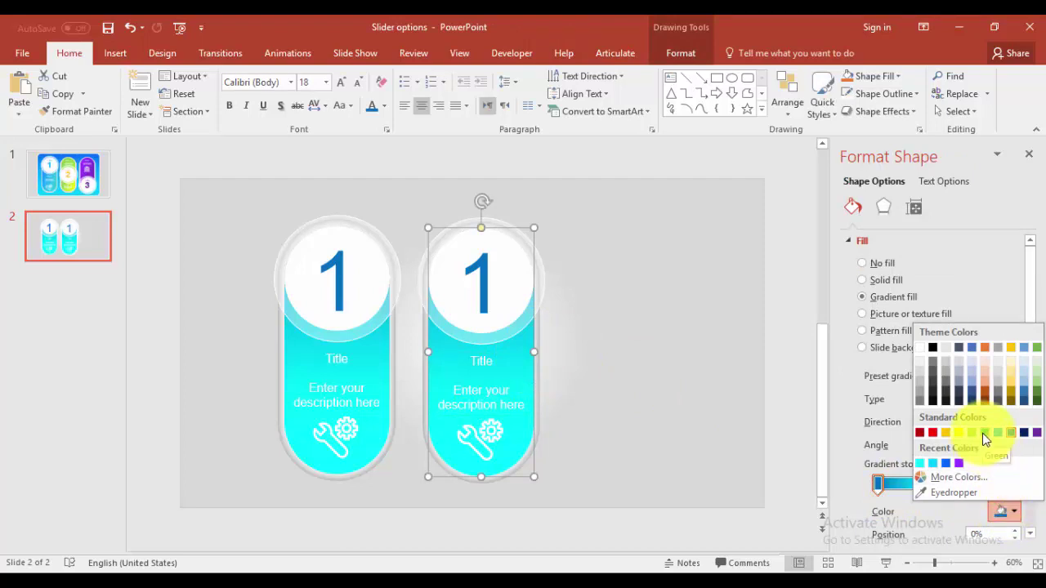
click(984, 434)
click(963, 485)
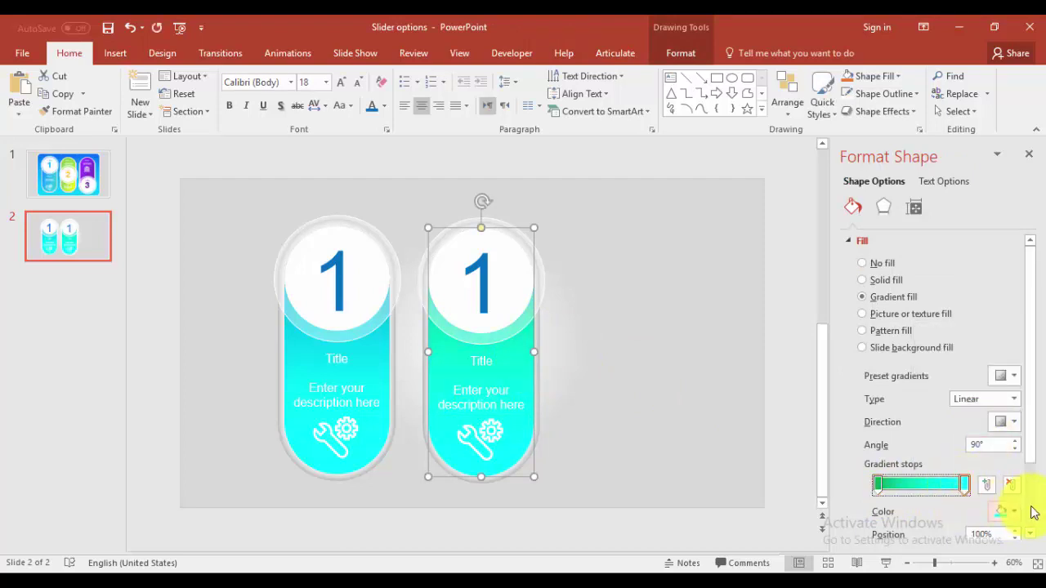
click(1017, 511)
click(970, 433)
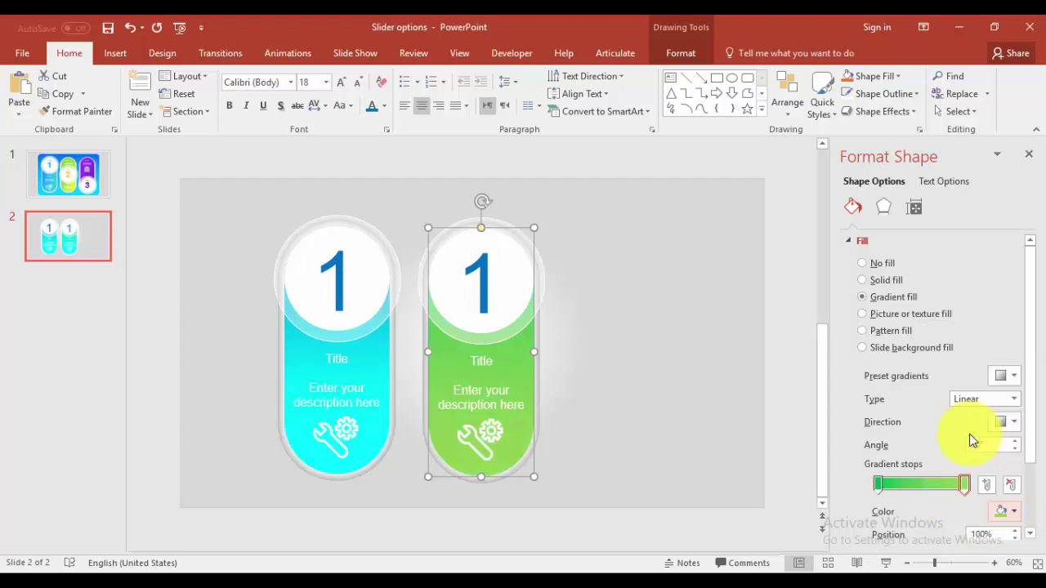
click(651, 326)
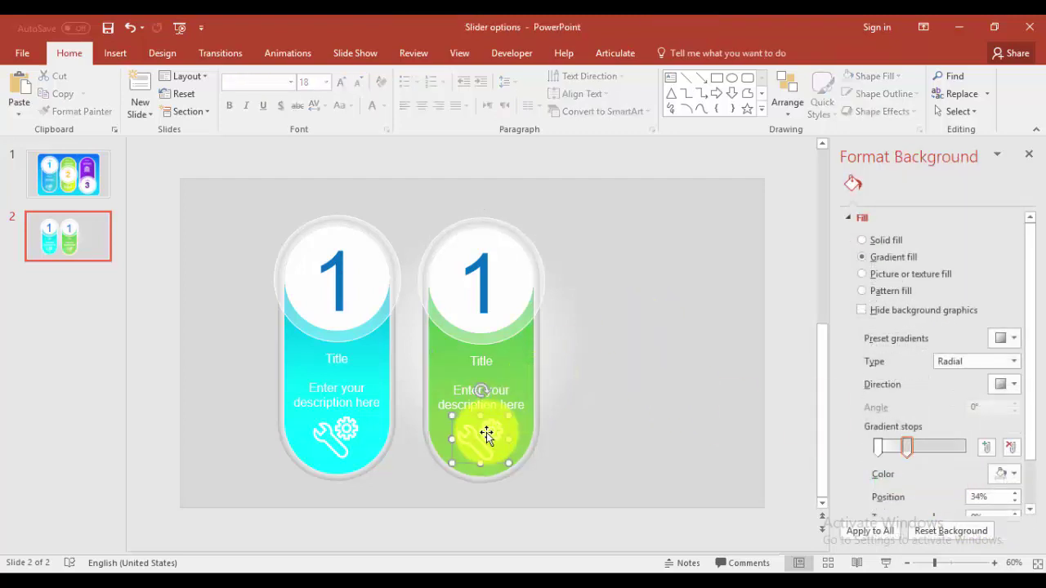
Move the icon and the title and description text off the green pill to the empty area on its right
drag(486, 434, 649, 385)
click(499, 395)
drag(509, 354, 686, 283)
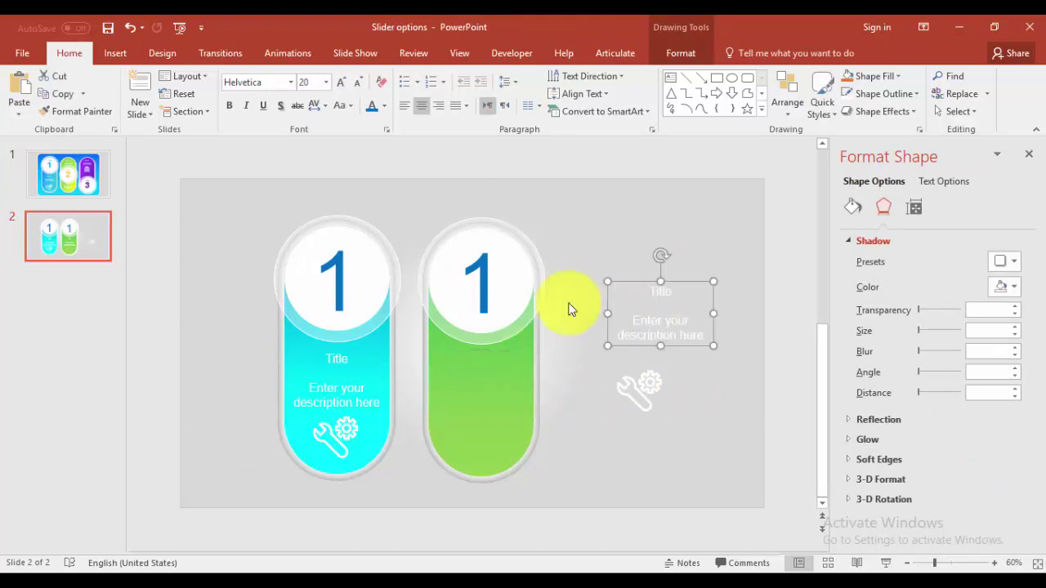
Colour the number on the second pill standard green
click(485, 264)
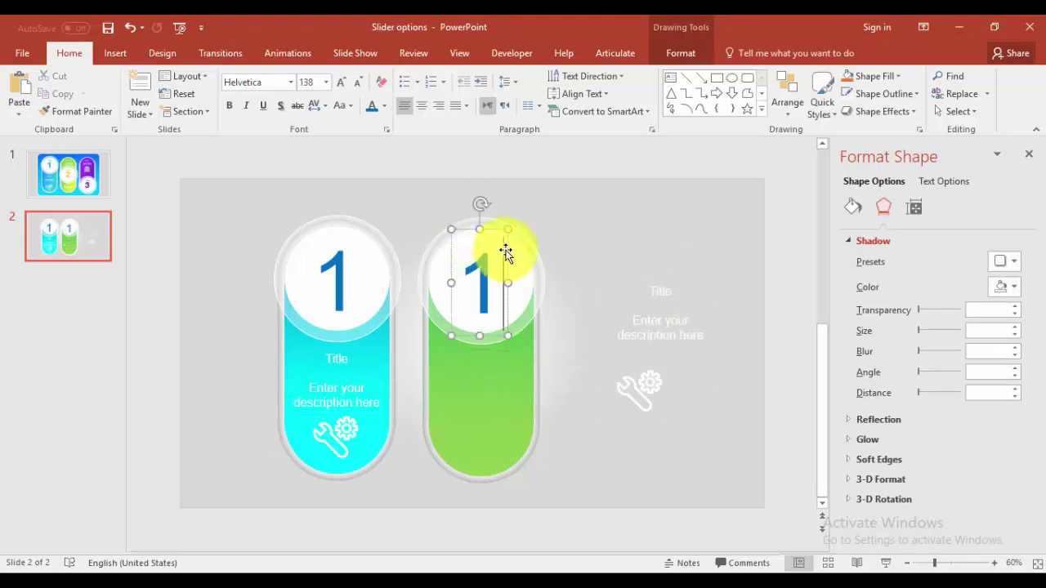
click(507, 252)
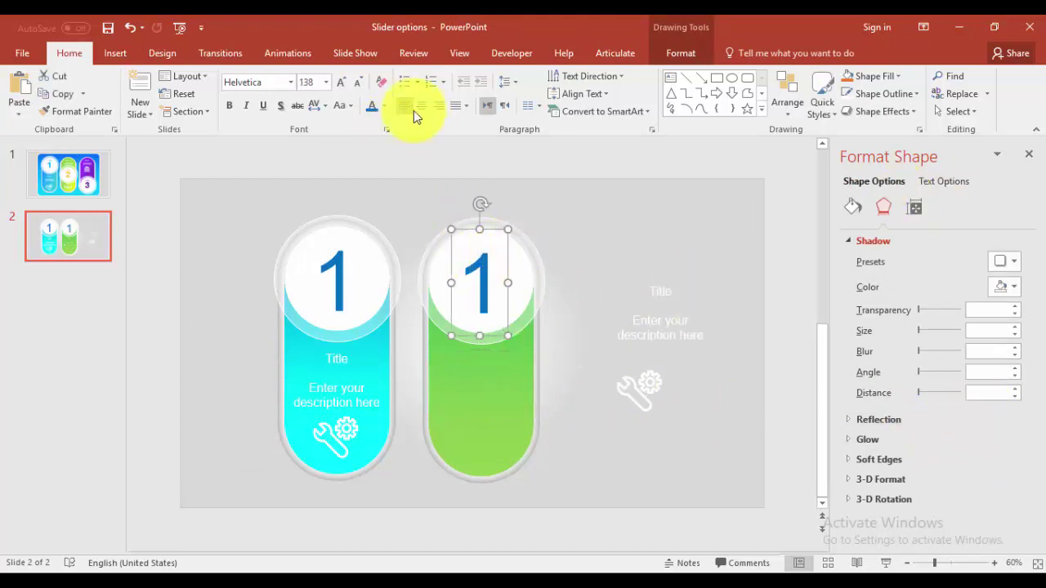
click(383, 107)
click(436, 225)
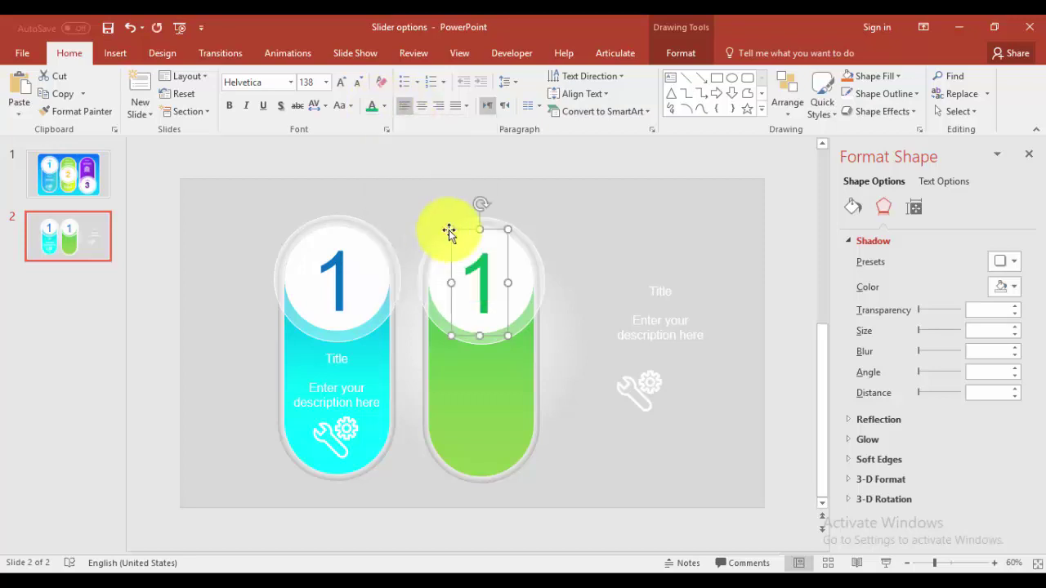
click(415, 195)
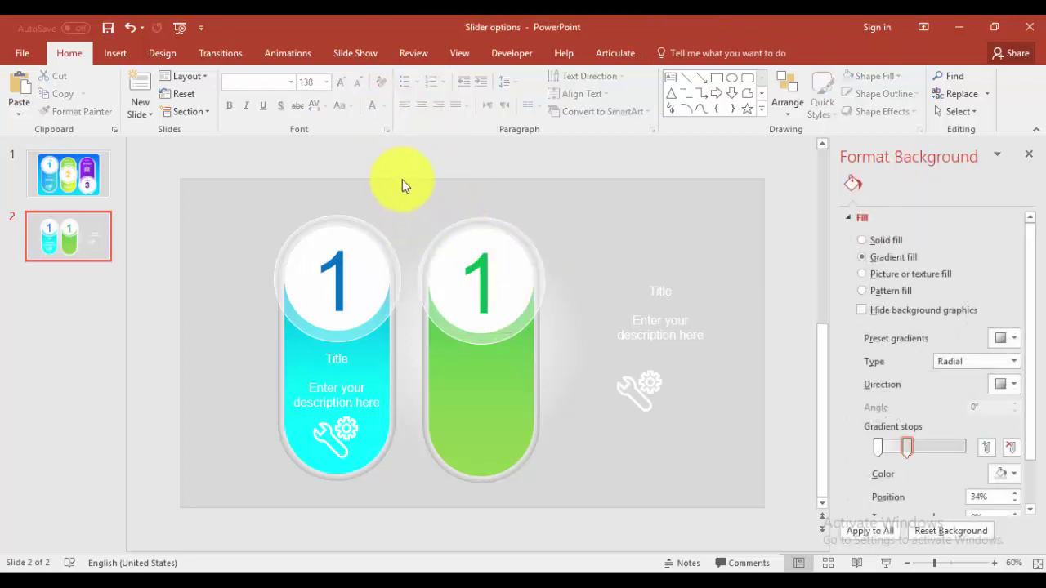
Move the second option's circles and number down together to the middle of the green pill, centred horizontally
drag(505, 334, 576, 371)
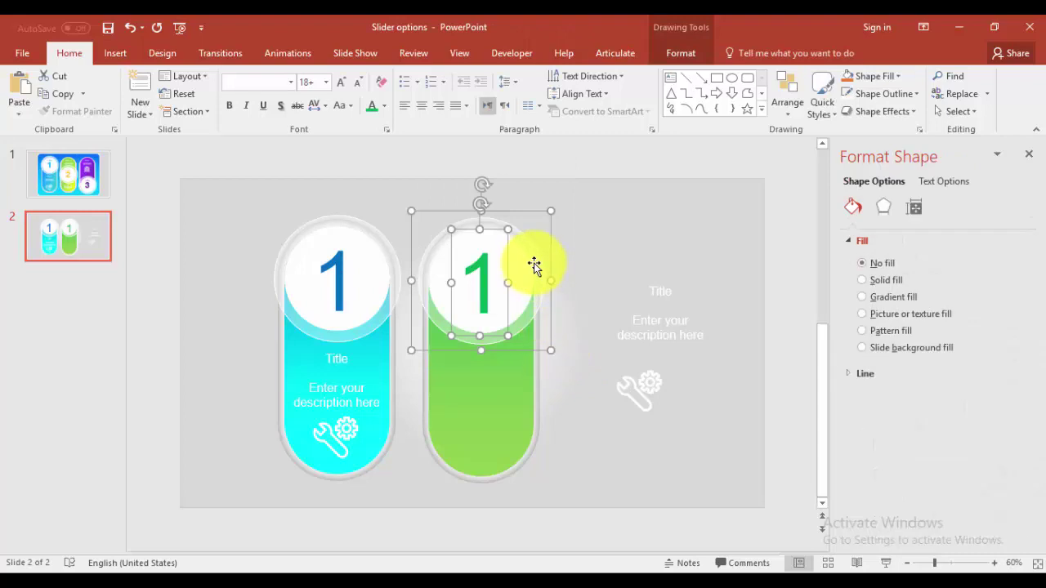
drag(538, 268, 536, 336)
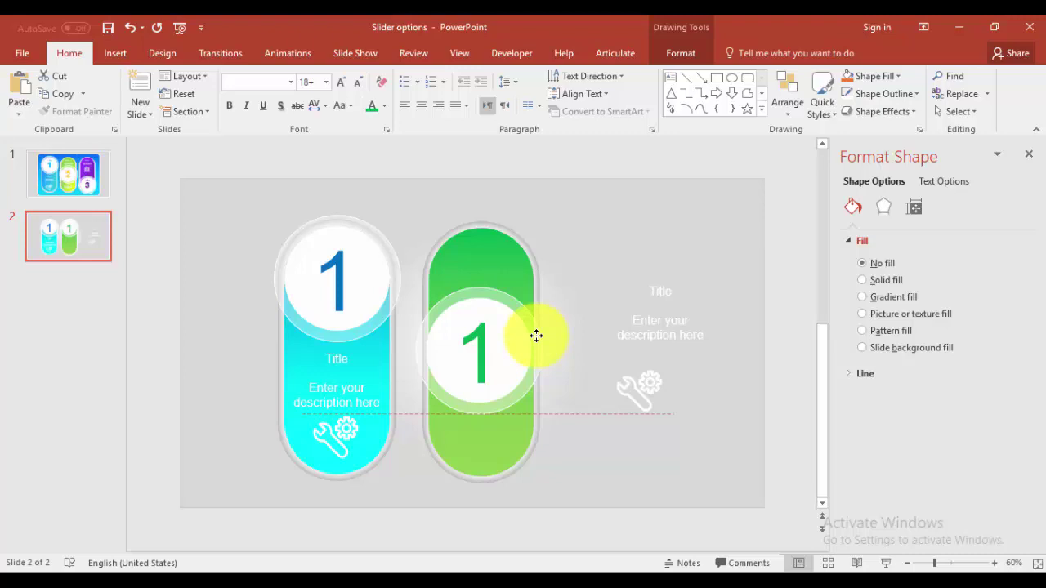
drag(536, 337, 539, 337)
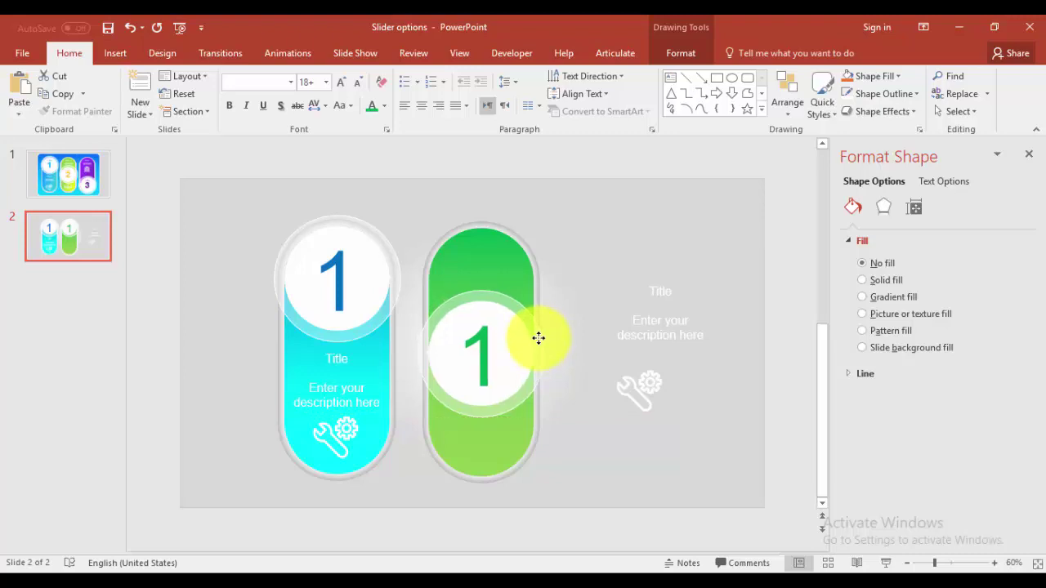
click(609, 275)
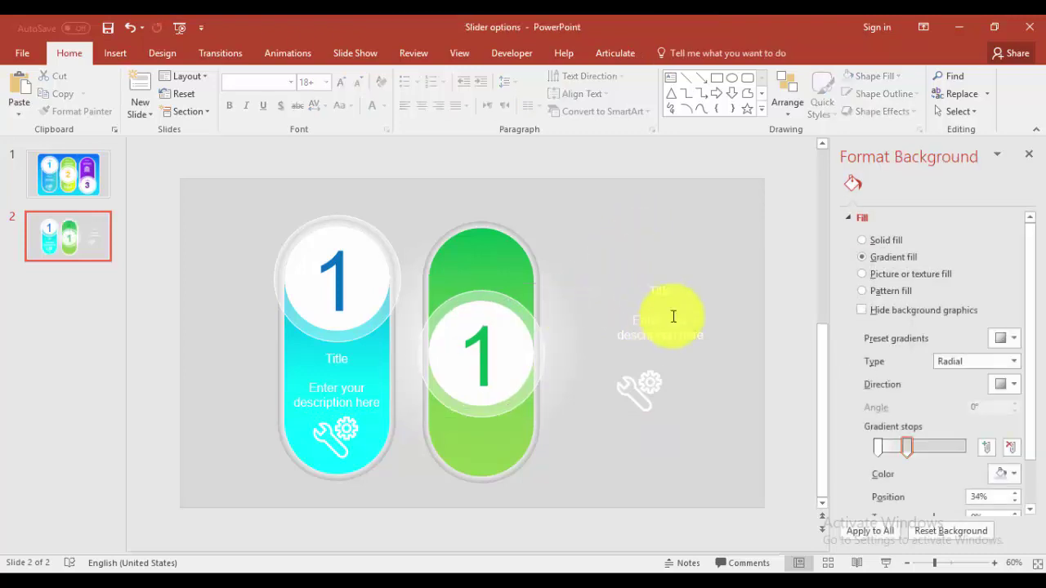
Move the loose title and description text onto the green pill above its circle, and make it bold at 16 pt
click(661, 321)
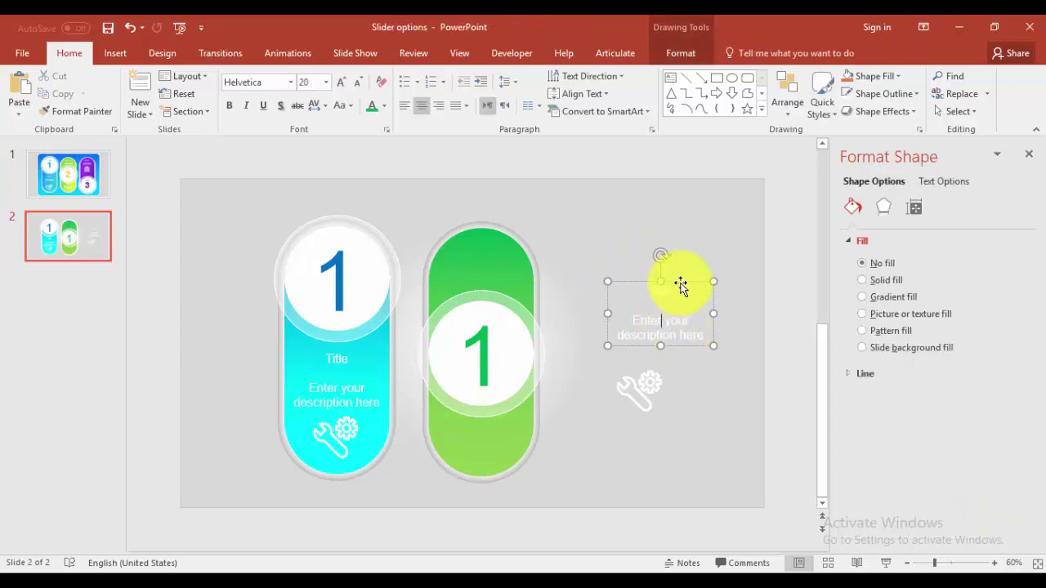
drag(680, 284, 498, 229)
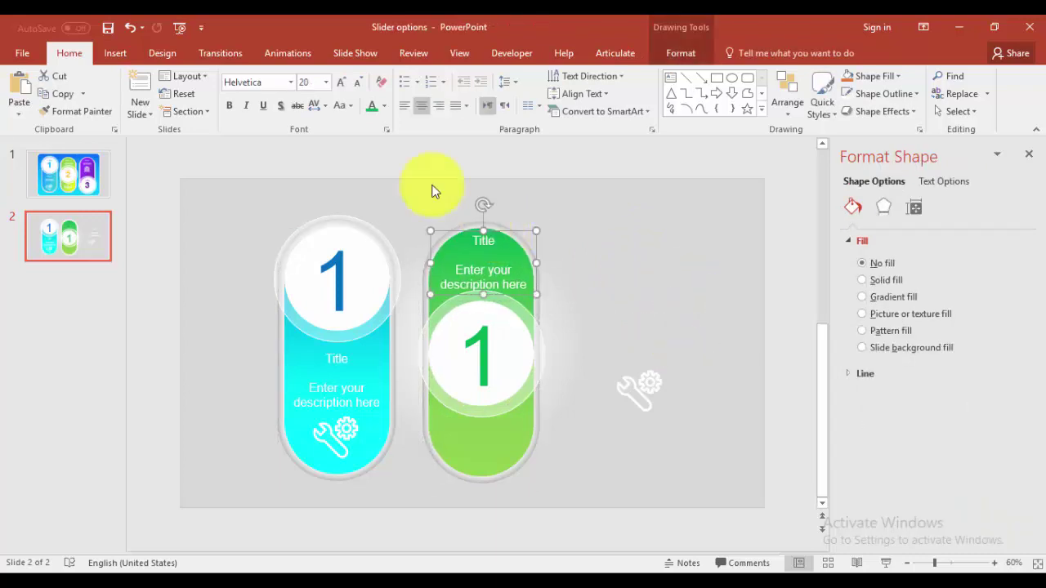
click(357, 84)
click(230, 111)
click(358, 83)
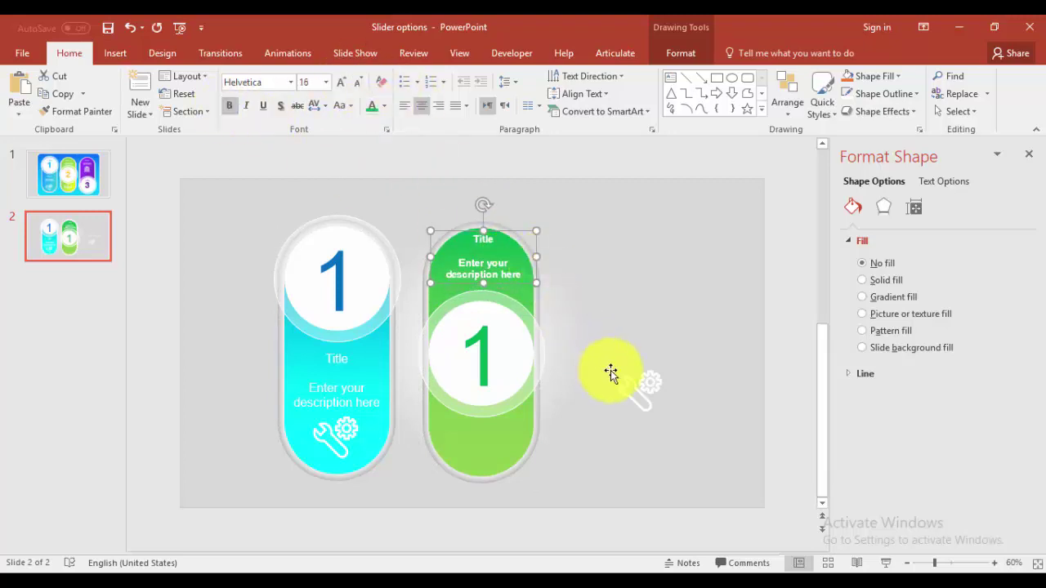
Move the loose wrench-and-gear icon onto the green pill, below its circle
click(639, 380)
drag(649, 384, 487, 450)
click(589, 439)
Duplicate the complete second option and place the copy beside it as the third option
mouse_move(577, 494)
mouse_down()
mouse_move(402, 165)
mouse_move(400, 177)
mouse_up()
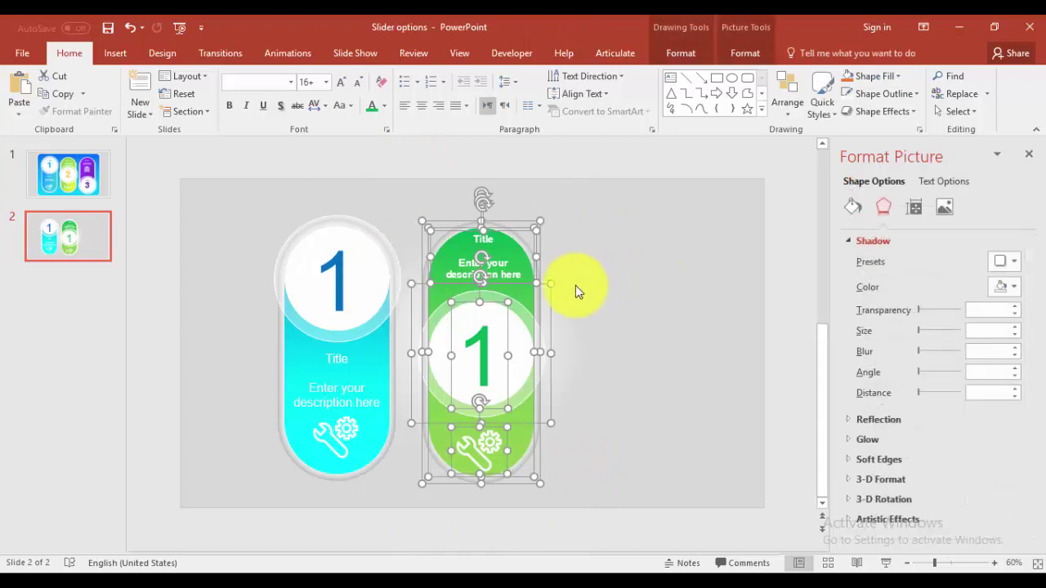
drag(544, 250, 691, 247)
click(756, 284)
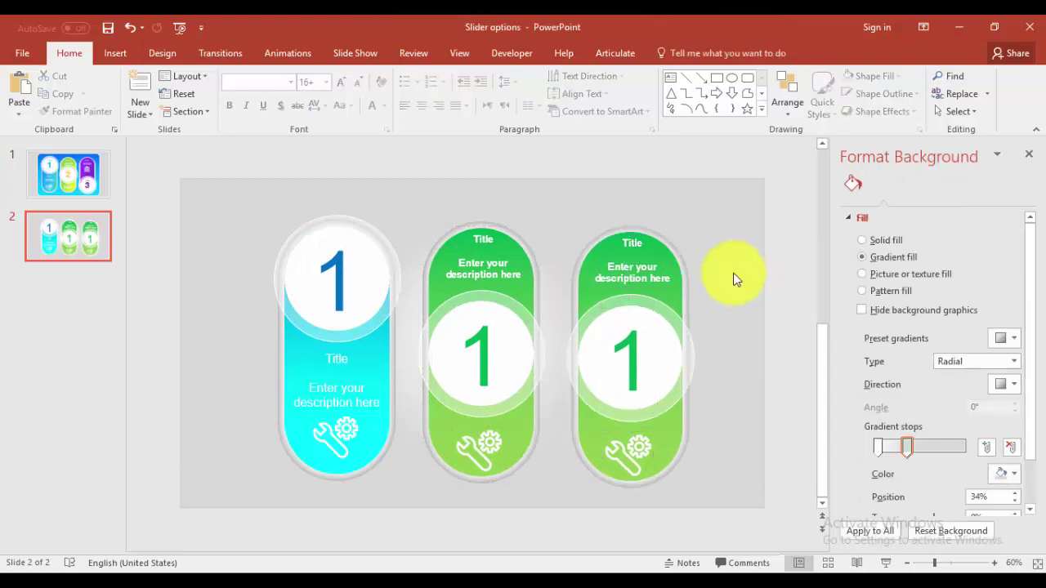
Move the third option's circles and number to the pill's lower end and its icon into the space between the description and the circle
drag(632, 433, 755, 255)
click(711, 454)
click(663, 357)
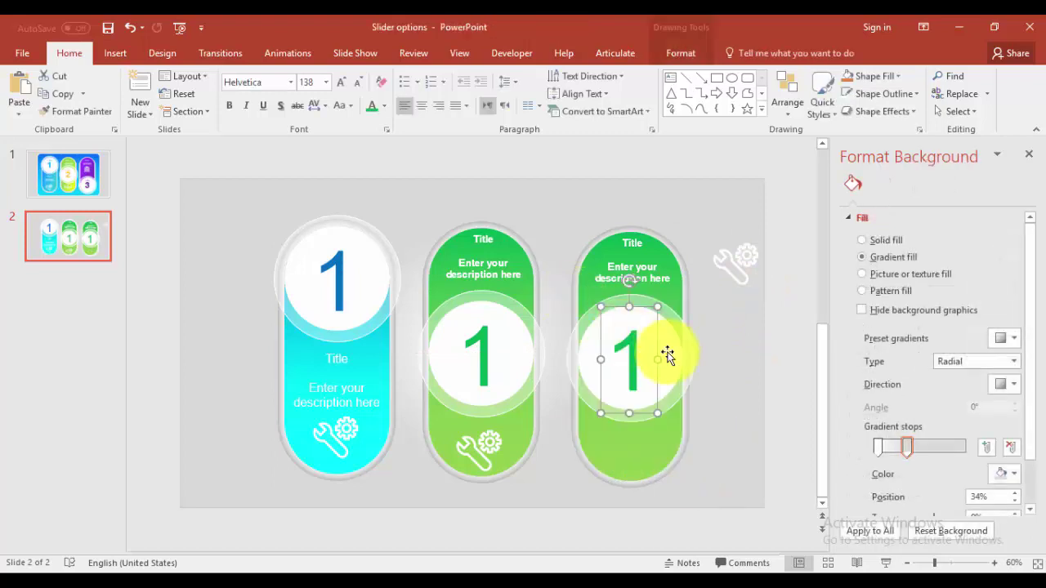
shift+click(690, 357)
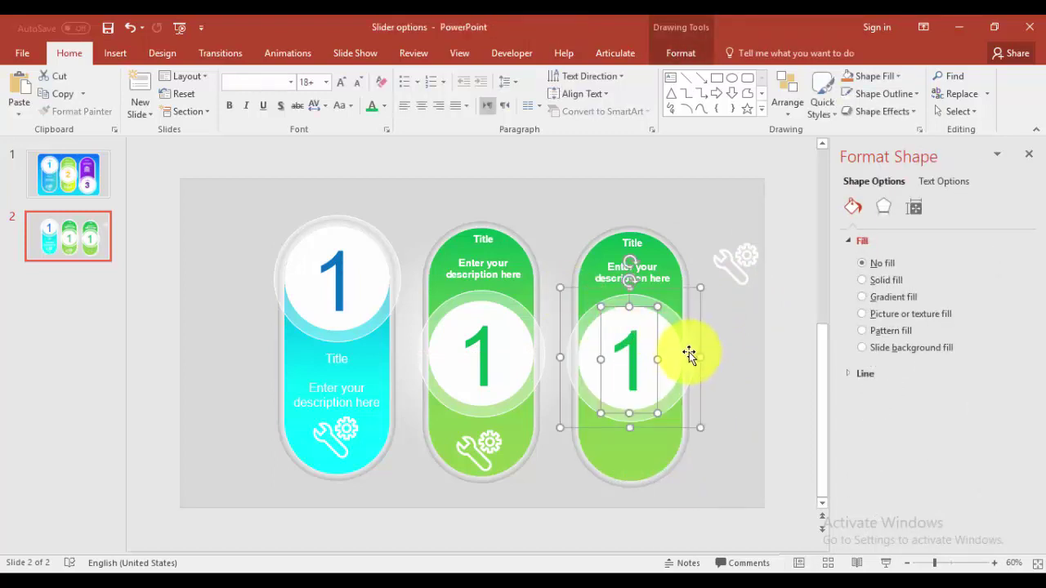
shift+click(680, 351)
shift+click(690, 356)
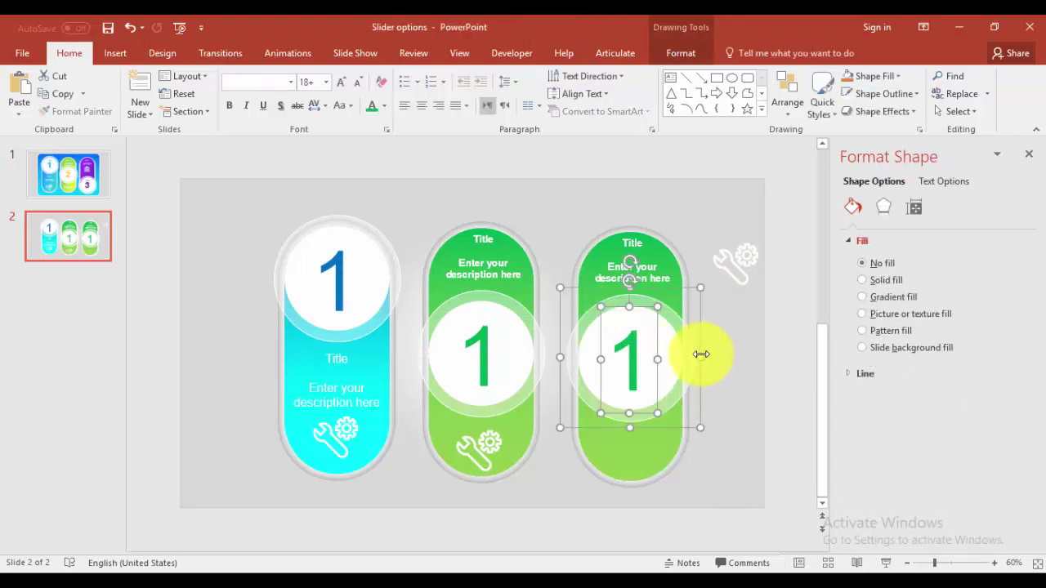
drag(667, 355, 668, 424)
click(759, 320)
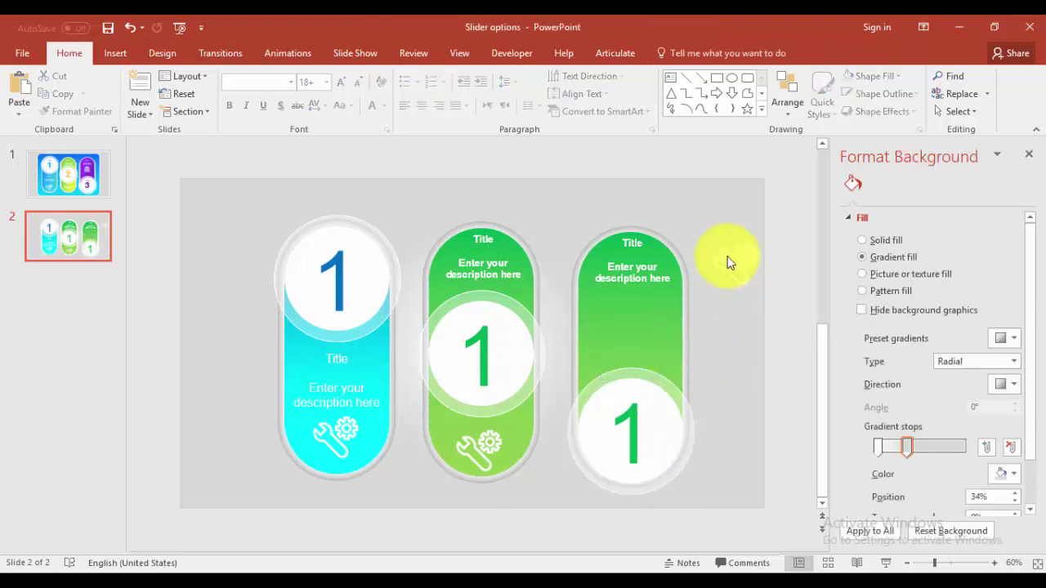
drag(729, 262, 644, 335)
Change the number on the second option to 2 and on the third option to 3
click(486, 350)
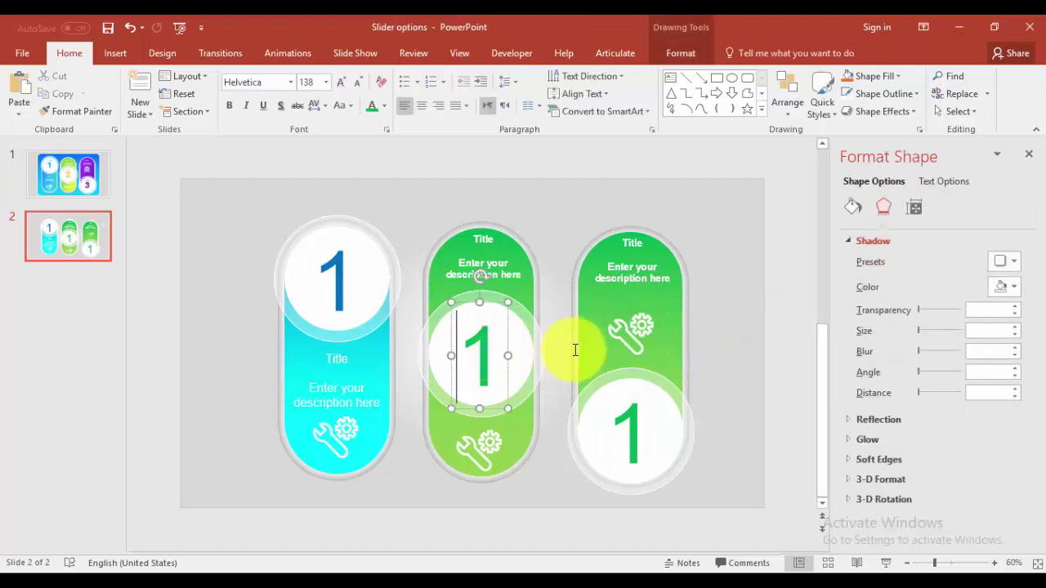
key(BackSpace)
text(2)
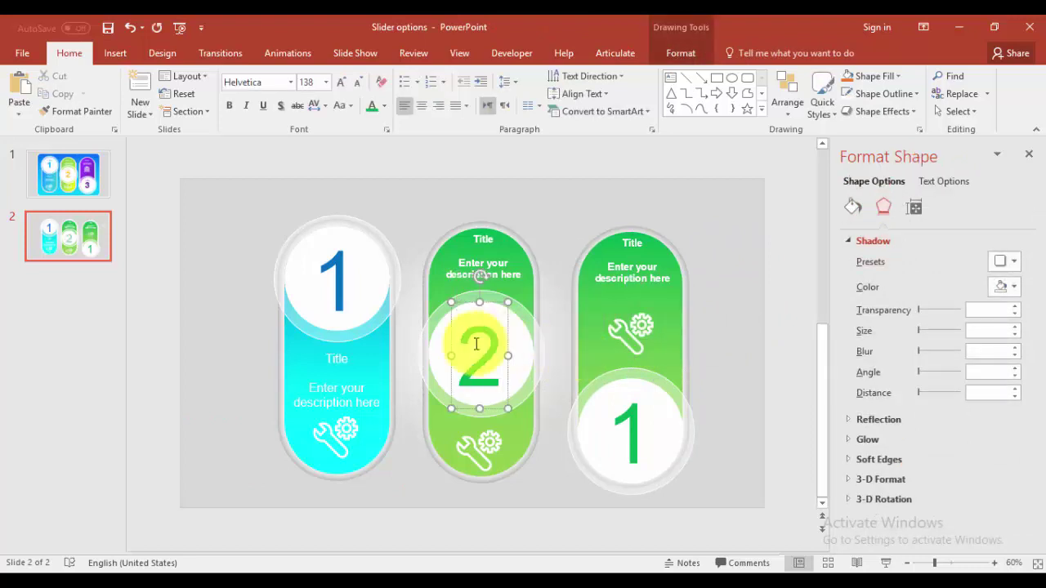
click(631, 433)
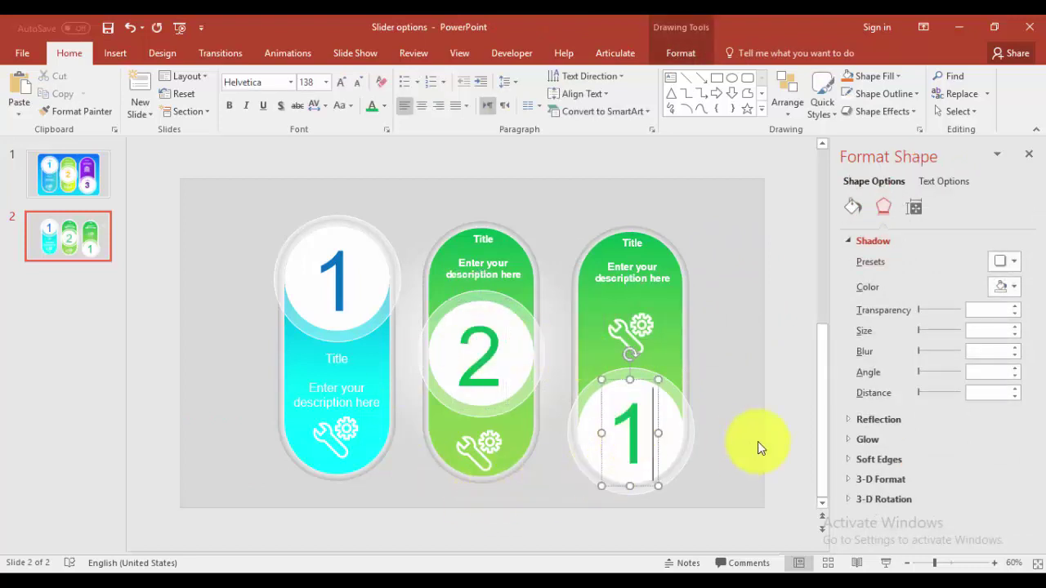
key(BackSpace)
text(3)
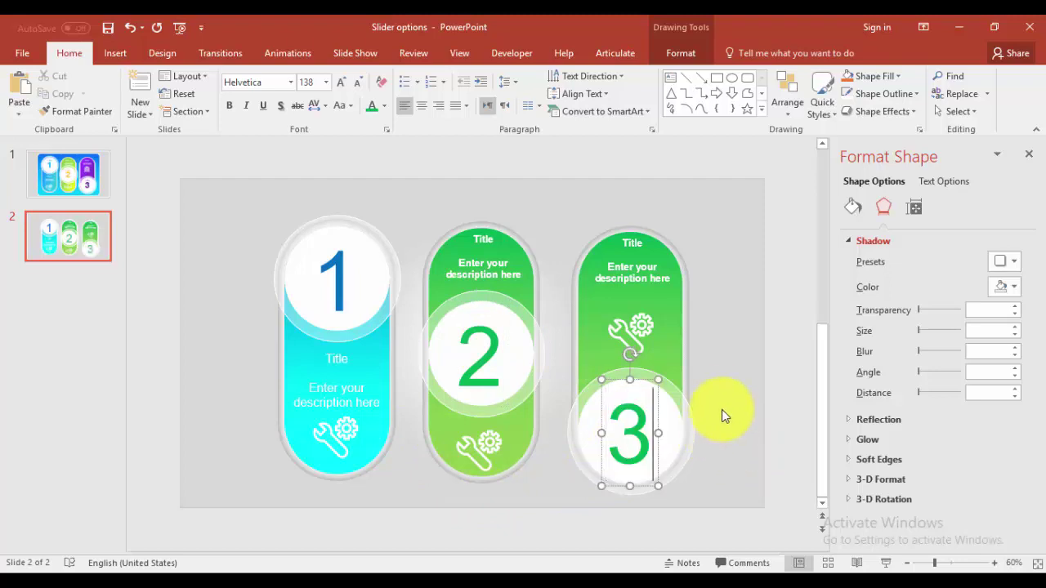
click(724, 392)
Set both gradient stops of the third option's inner pill to standard purple
click(676, 314)
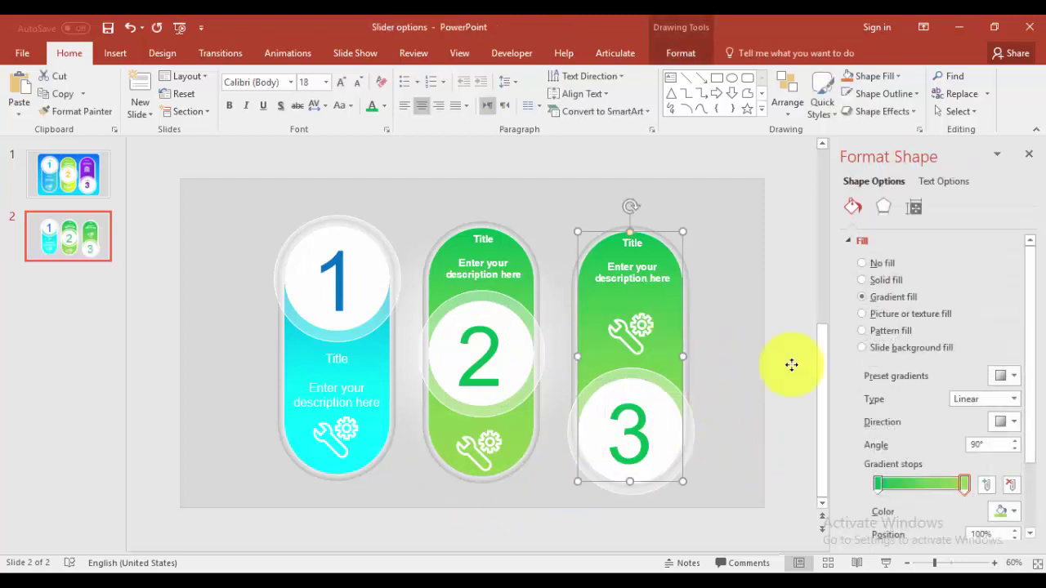
click(880, 485)
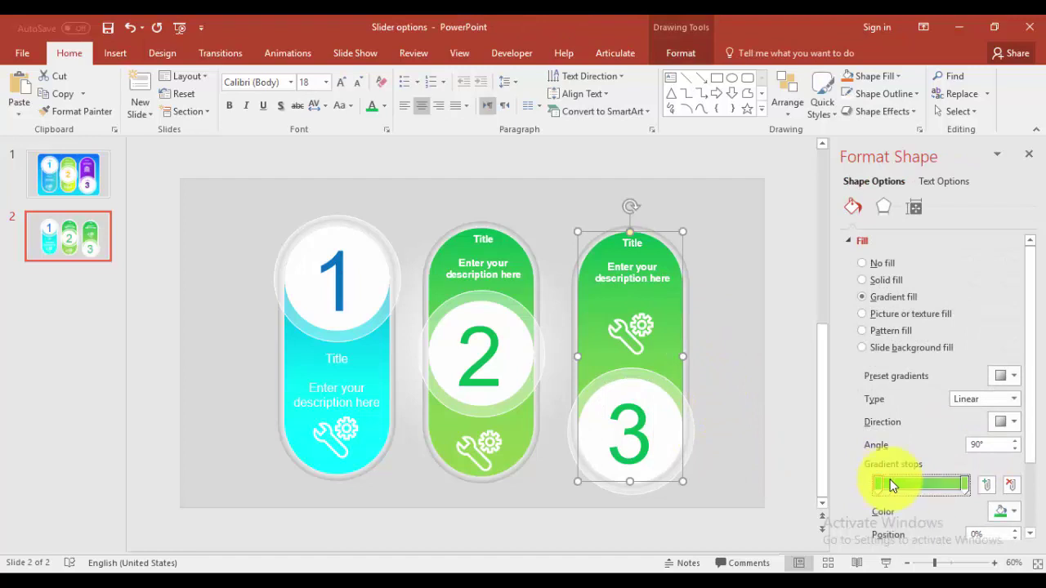
click(1014, 512)
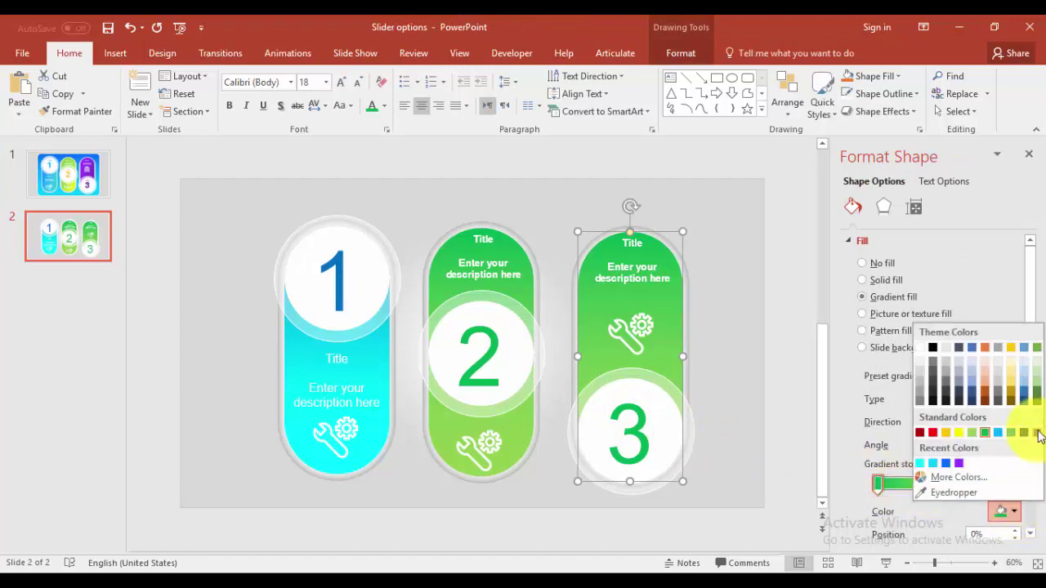
click(1034, 426)
click(966, 488)
click(1014, 512)
click(1037, 433)
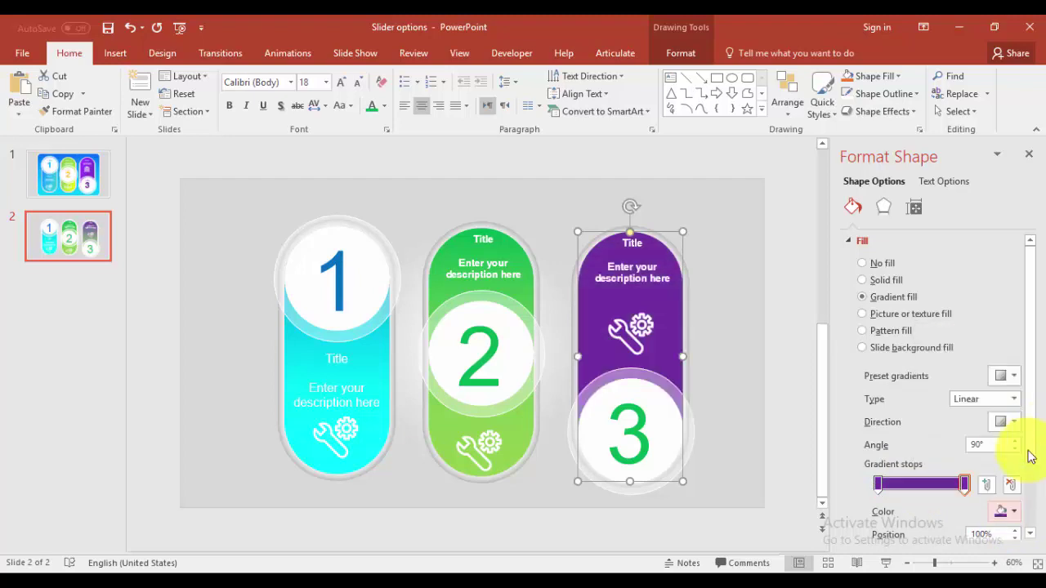
Lighten the 100% gradient stop of the third pill to the custom colour RGB 137, 59, 195
click(1014, 512)
click(956, 479)
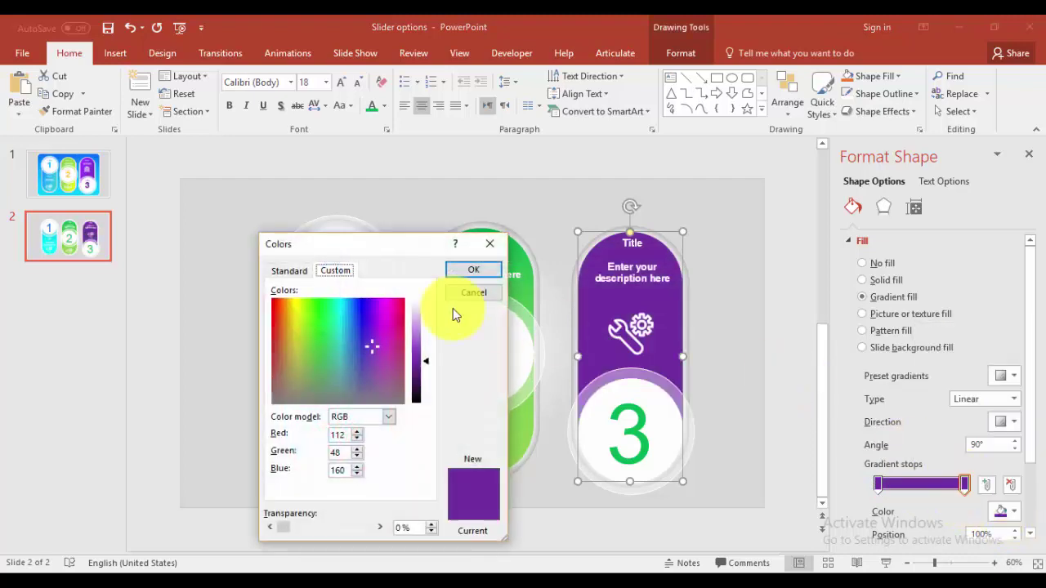
drag(426, 354, 425, 352)
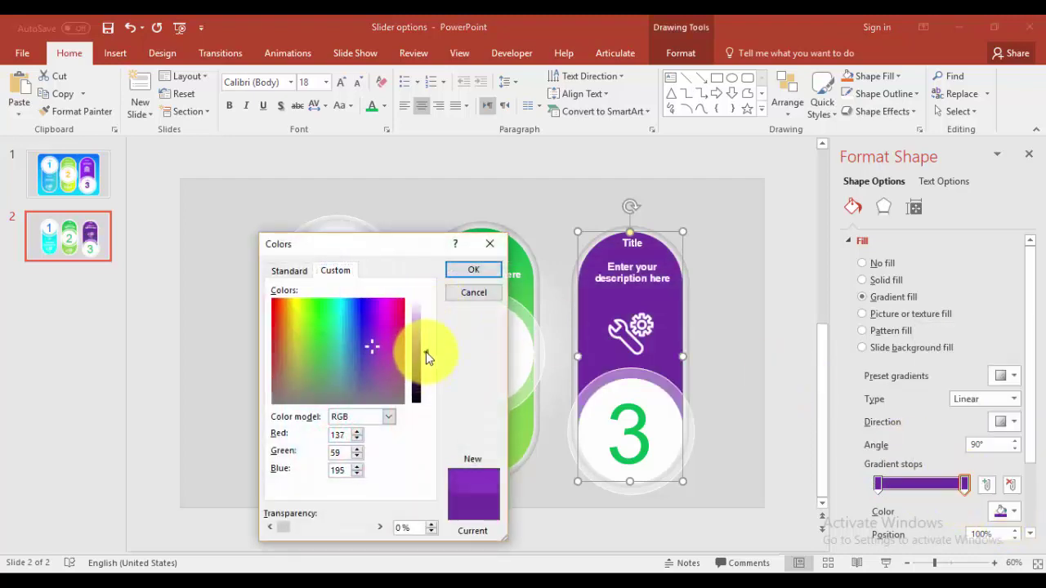
click(457, 272)
click(750, 343)
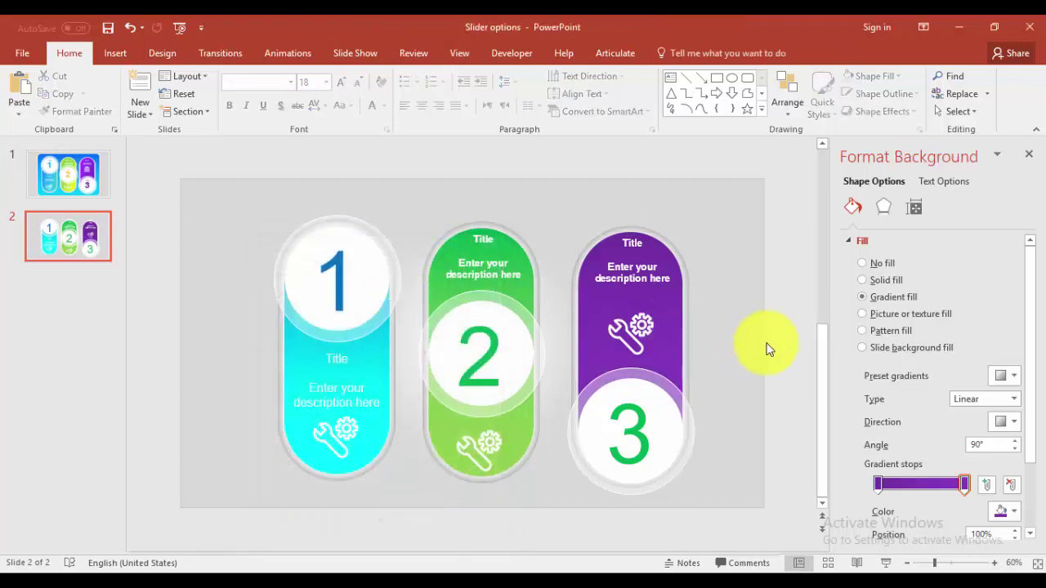
Colour the number 3 standard purple
click(655, 415)
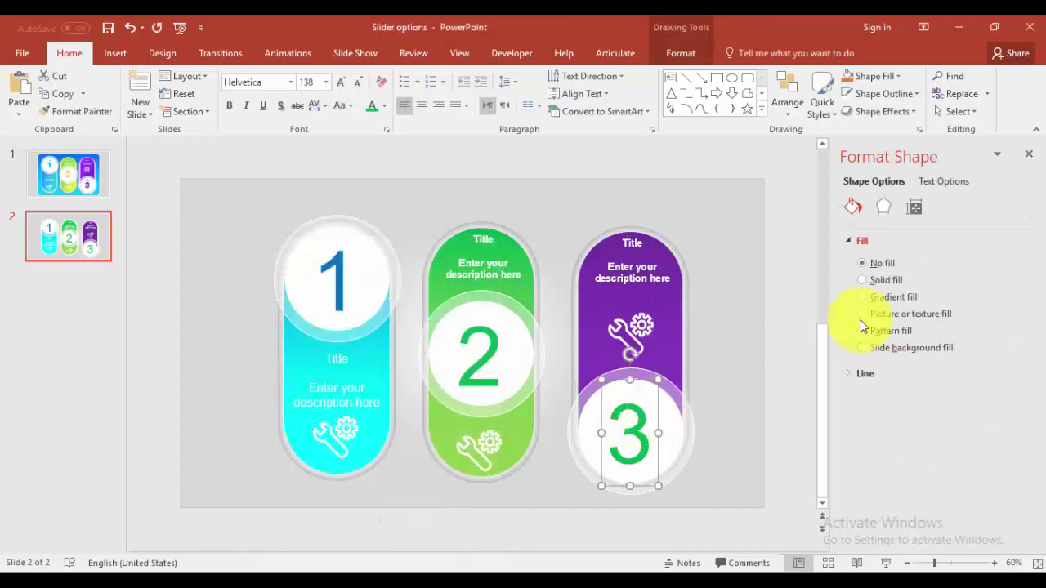
click(384, 107)
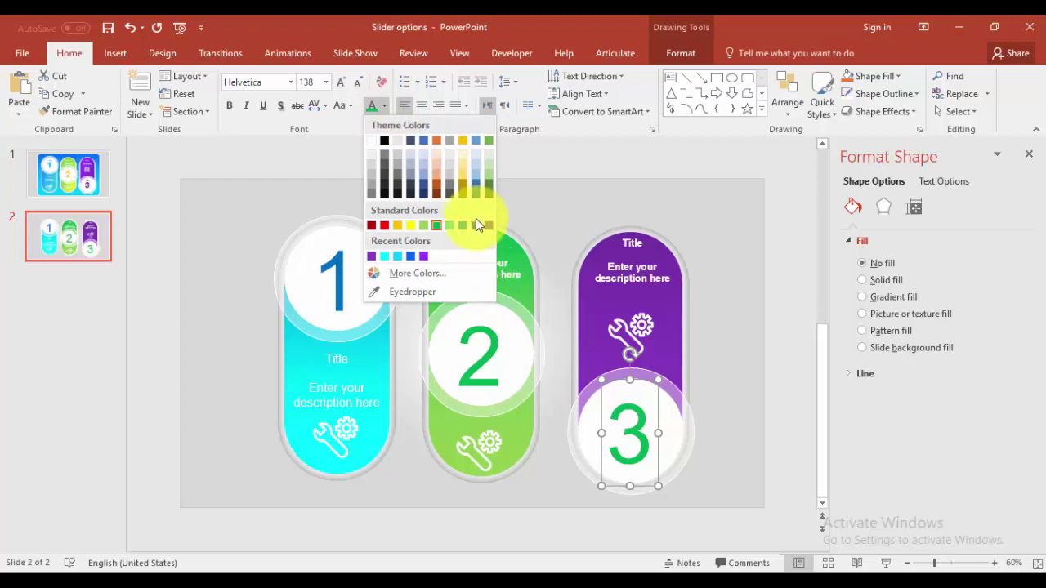
click(489, 225)
click(759, 339)
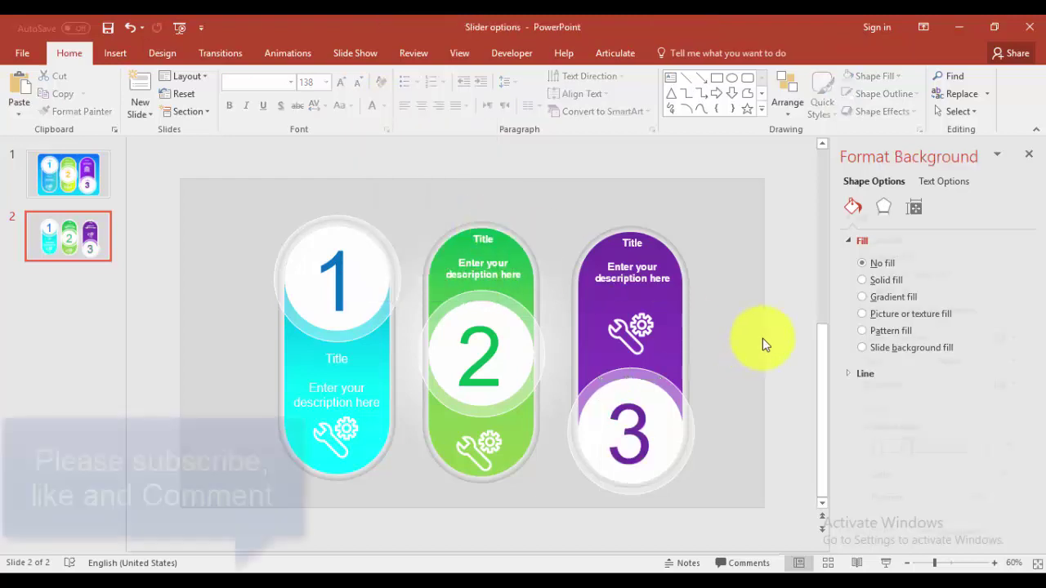
Make the number 1 bold at 88 pt and centre it in its circle
click(343, 292)
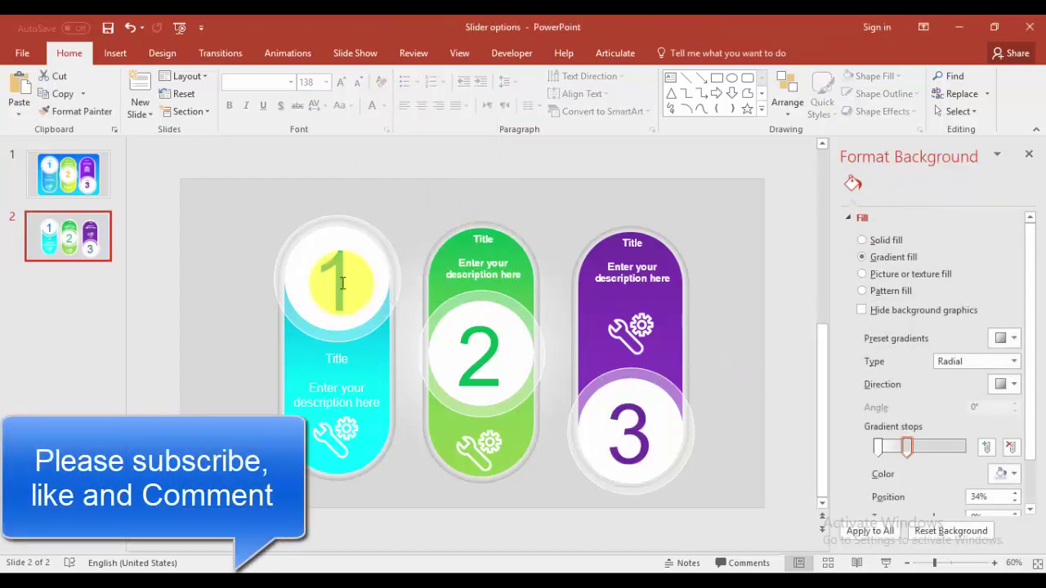
click(343, 281)
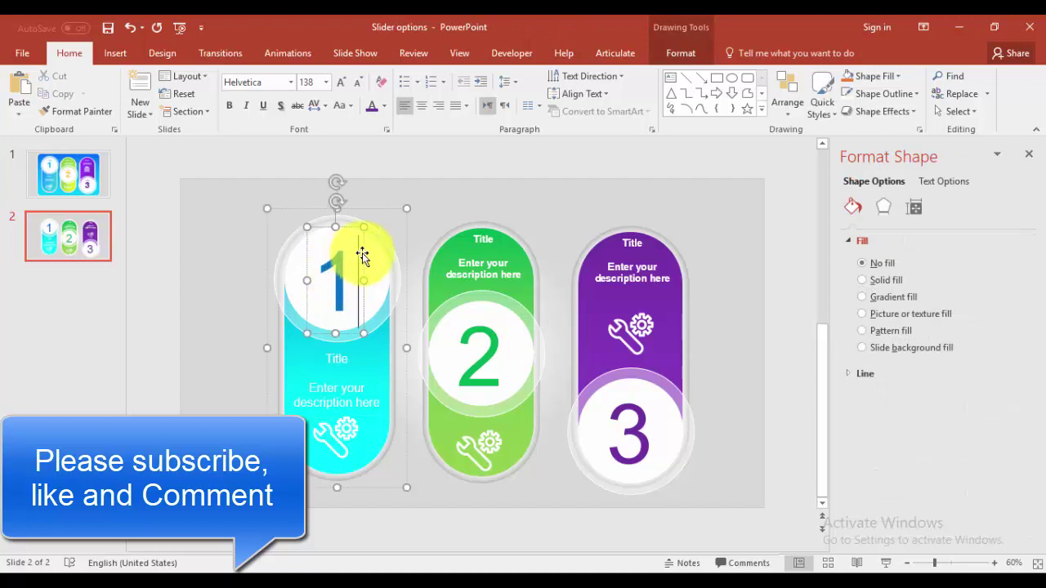
click(362, 256)
click(357, 83)
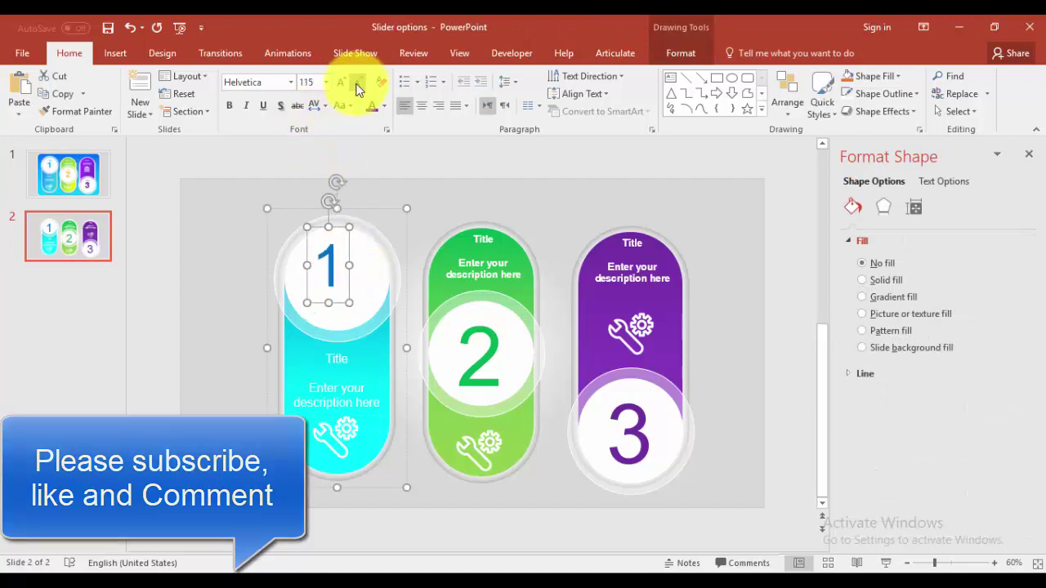
click(357, 82)
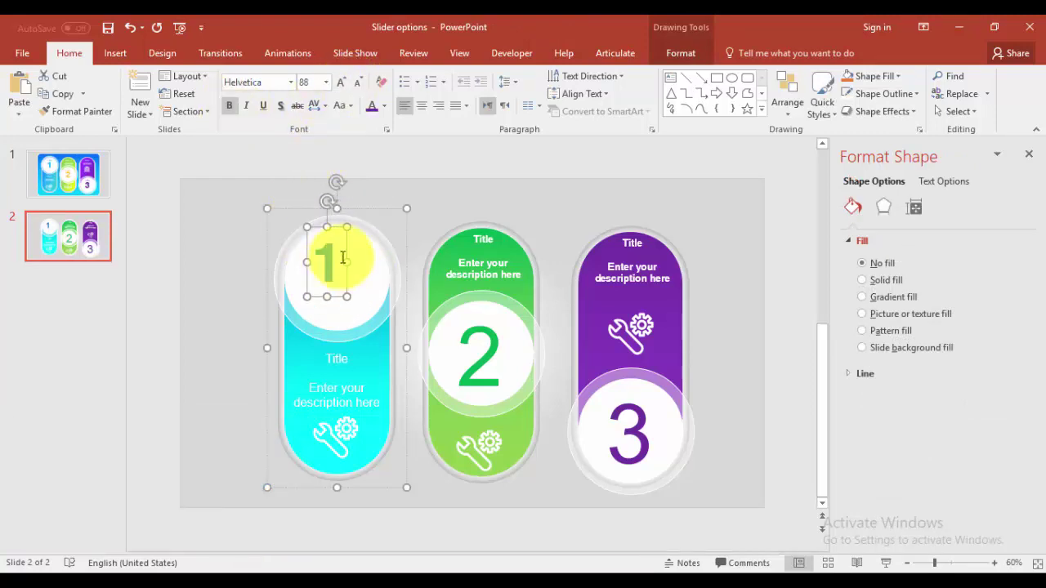
drag(348, 251, 354, 267)
Make the number 2 bold at 88 pt and centre it in its circle
click(488, 334)
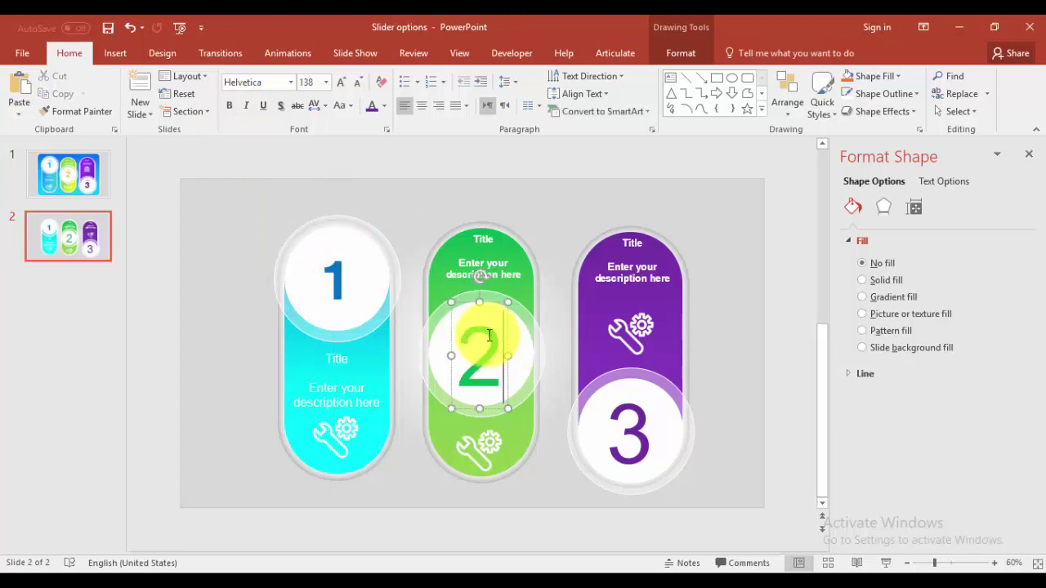
click(354, 83)
click(354, 83)
click(355, 83)
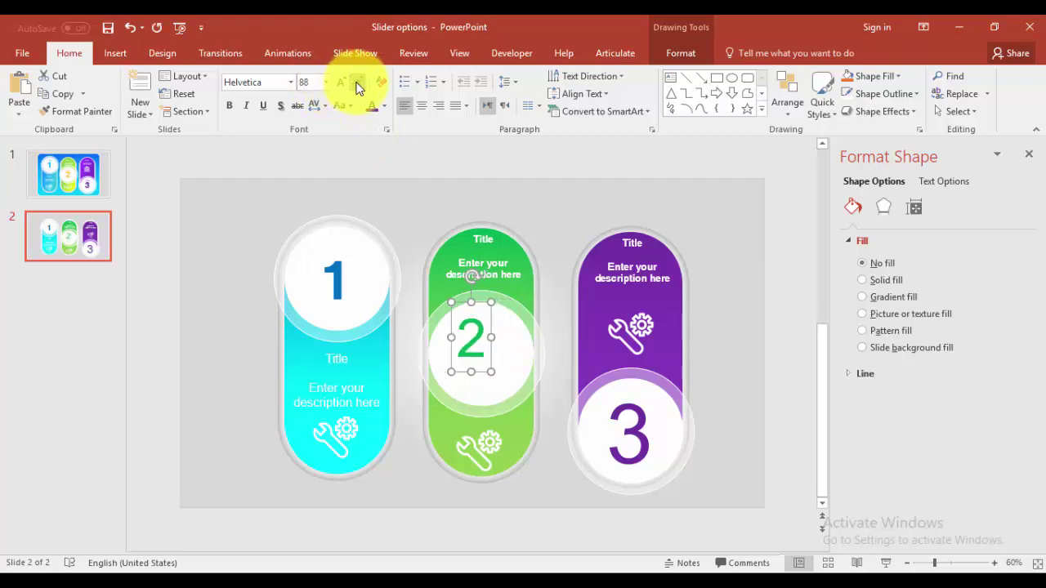
click(229, 105)
click(492, 321)
drag(490, 319, 500, 331)
Make the number 3 bold at 88 pt and centre it in its circle
drag(630, 428, 666, 421)
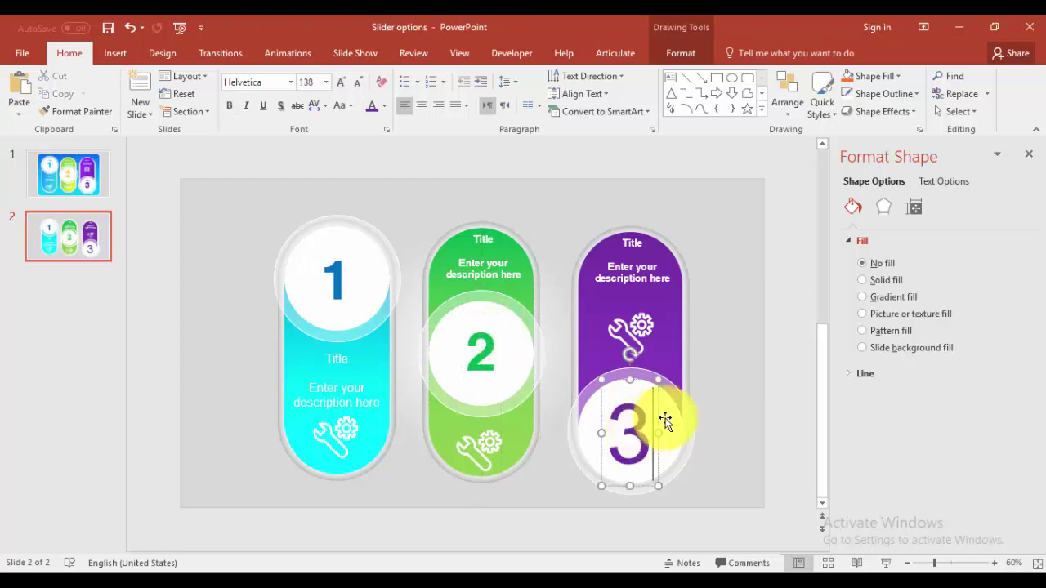
click(362, 84)
click(362, 84)
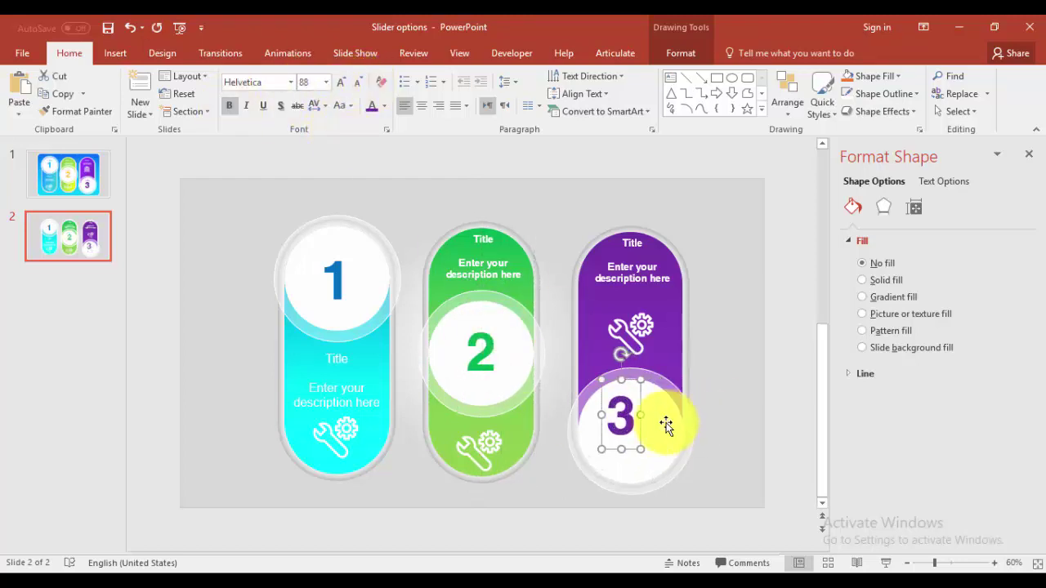
drag(639, 397, 646, 414)
click(741, 441)
Group all objects of the purple third option, and group those of the green second option separately
drag(734, 518, 547, 193)
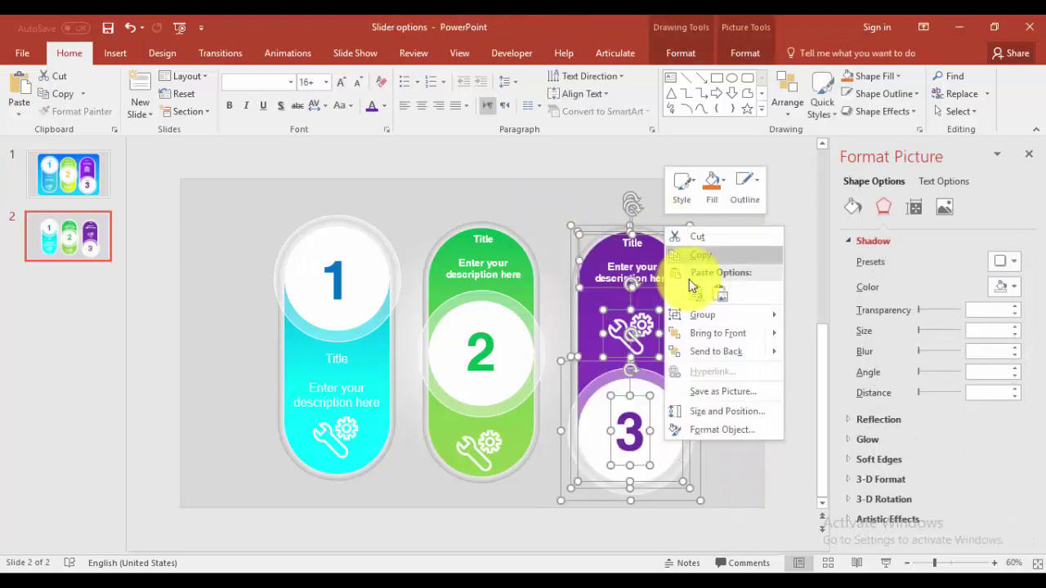
click(809, 315)
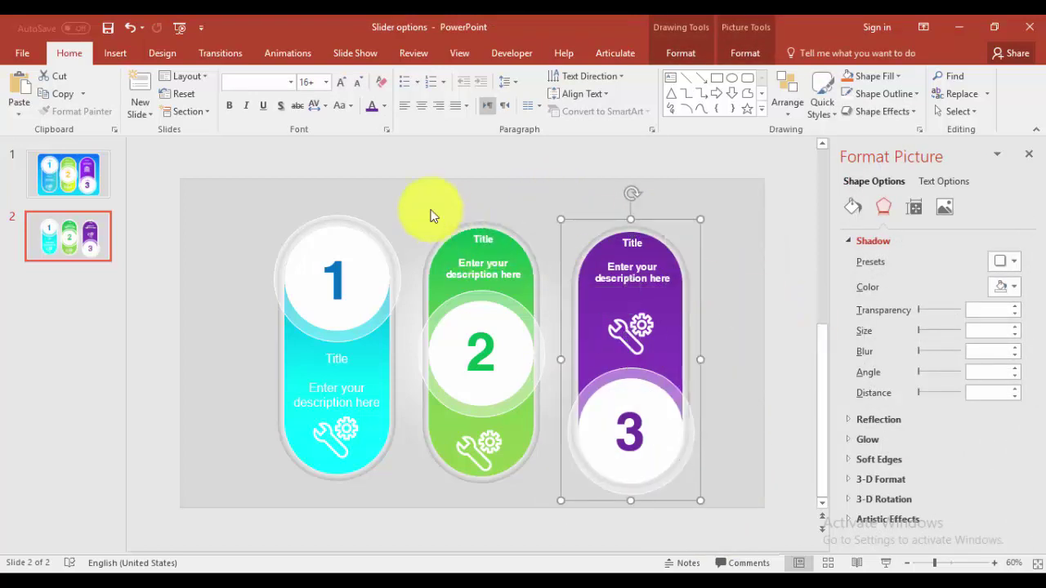
drag(399, 181, 562, 523)
right_click(521, 222)
mouse_move(597, 317)
click(672, 314)
click(729, 292)
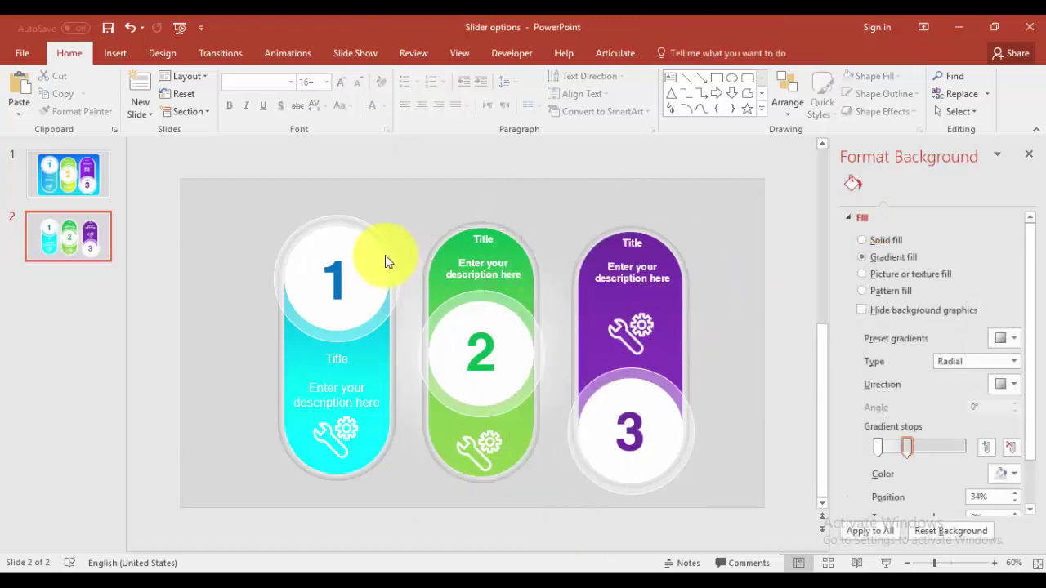
Align the three option groups to each other by their top edges
click(352, 386)
click(208, 206)
drag(208, 203, 746, 535)
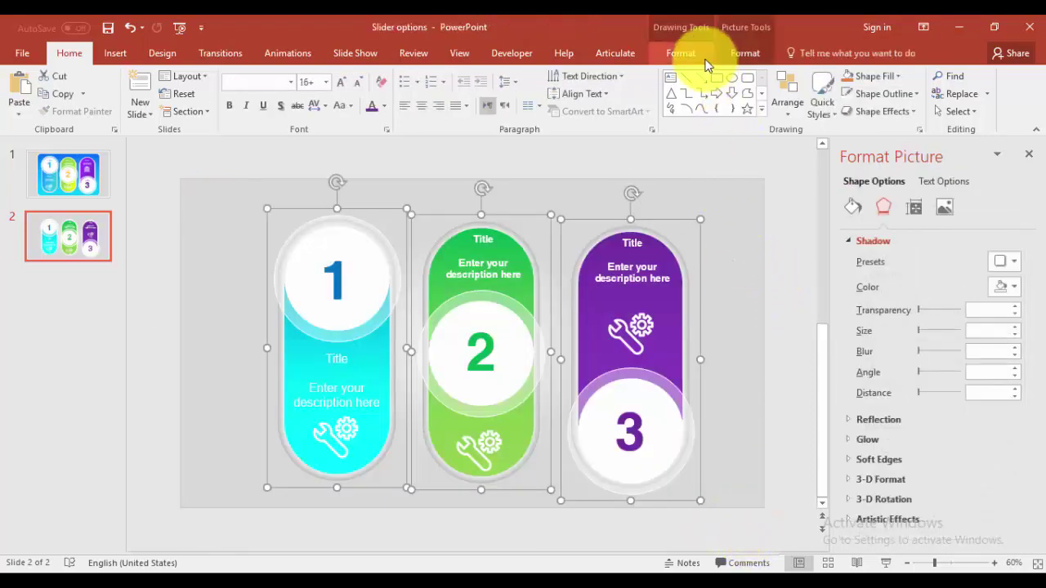
click(746, 53)
click(813, 74)
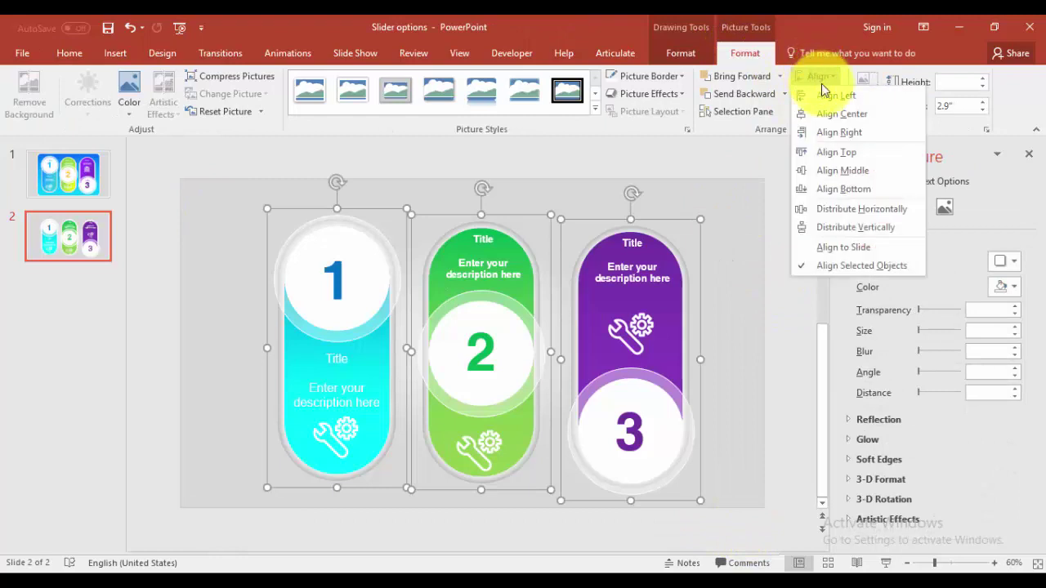
click(834, 152)
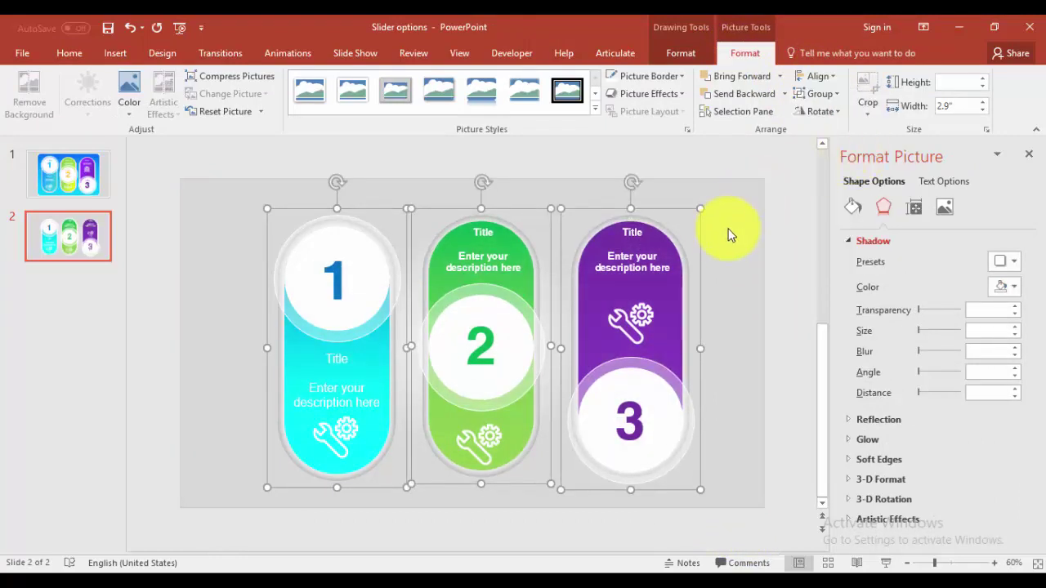
click(742, 257)
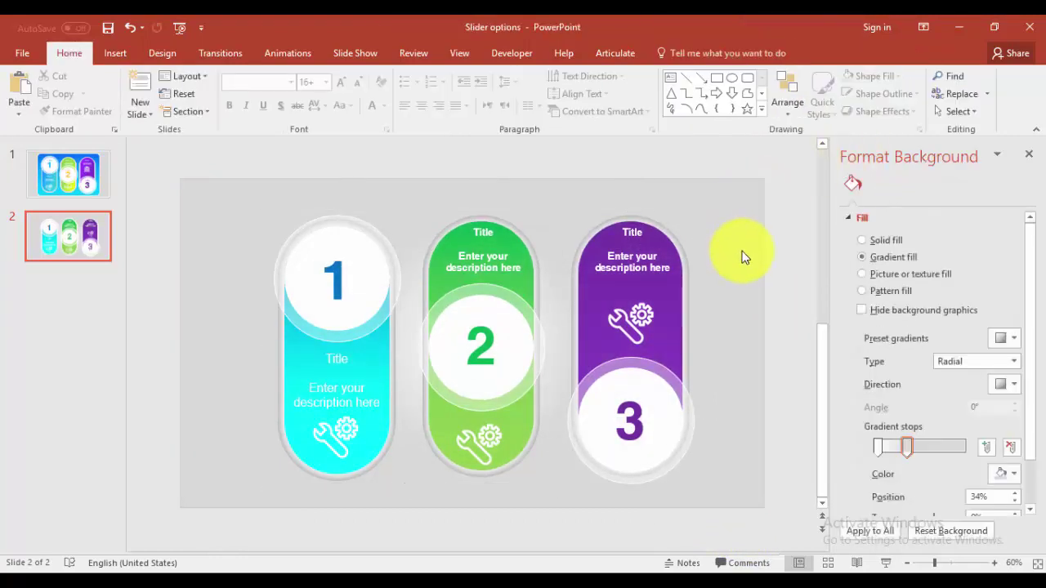